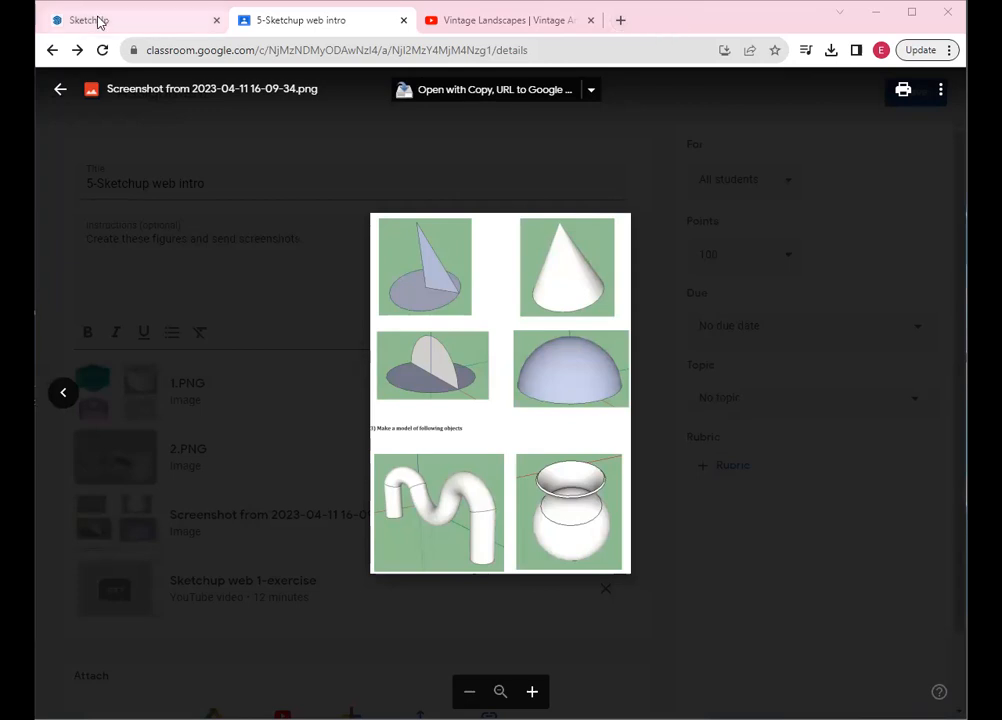
# Switch from the Classroom assignment page to the SketchUp browser tab
pyautogui.click(99, 22)
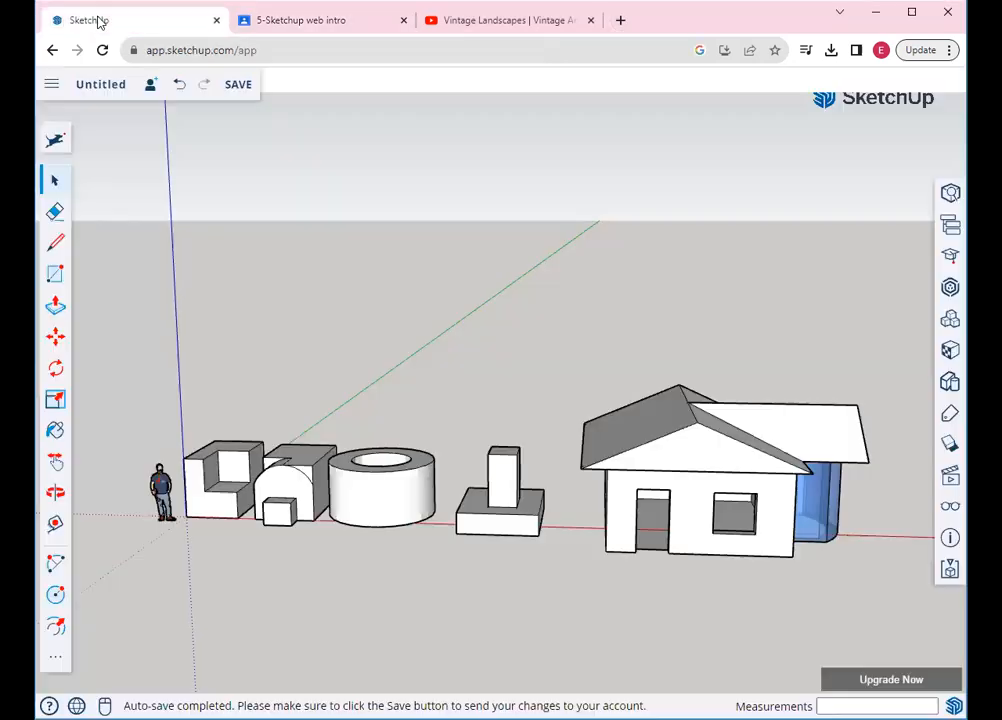
# Start a new blank model from the main menu without saving the previous shapes-and-house scene
pyautogui.click(51, 84)
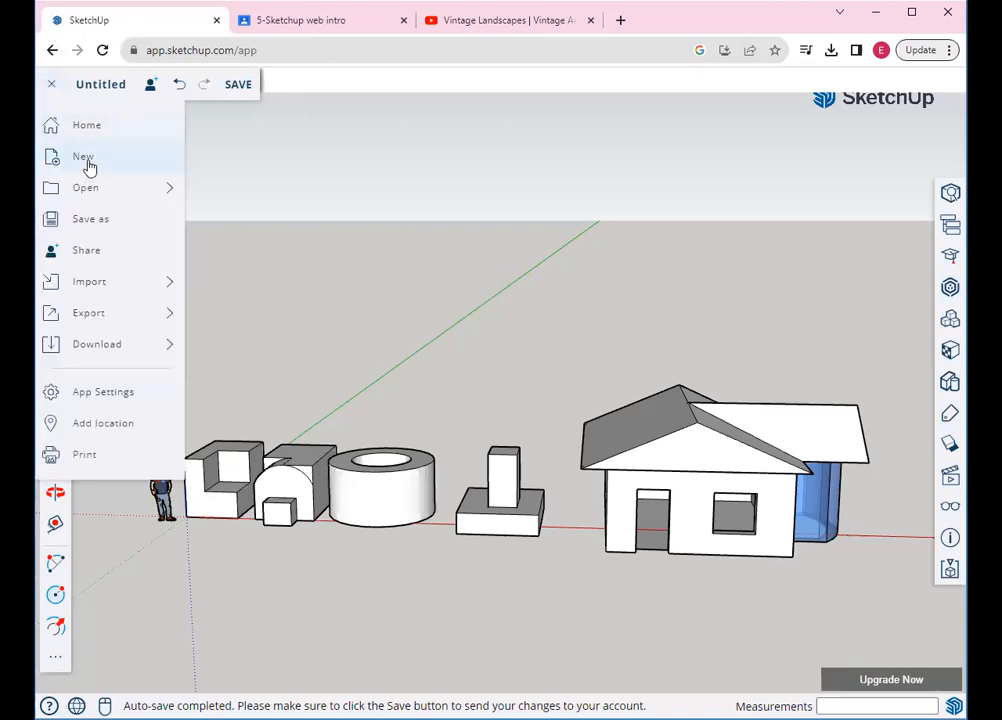
pyautogui.click(84, 160)
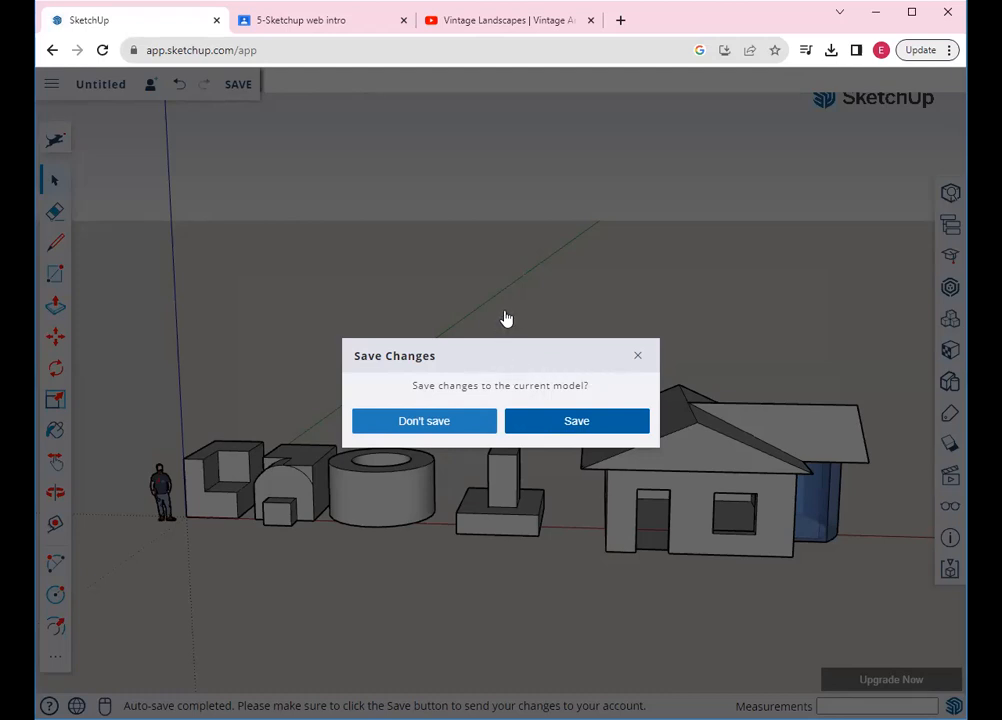
pyautogui.click(637, 359)
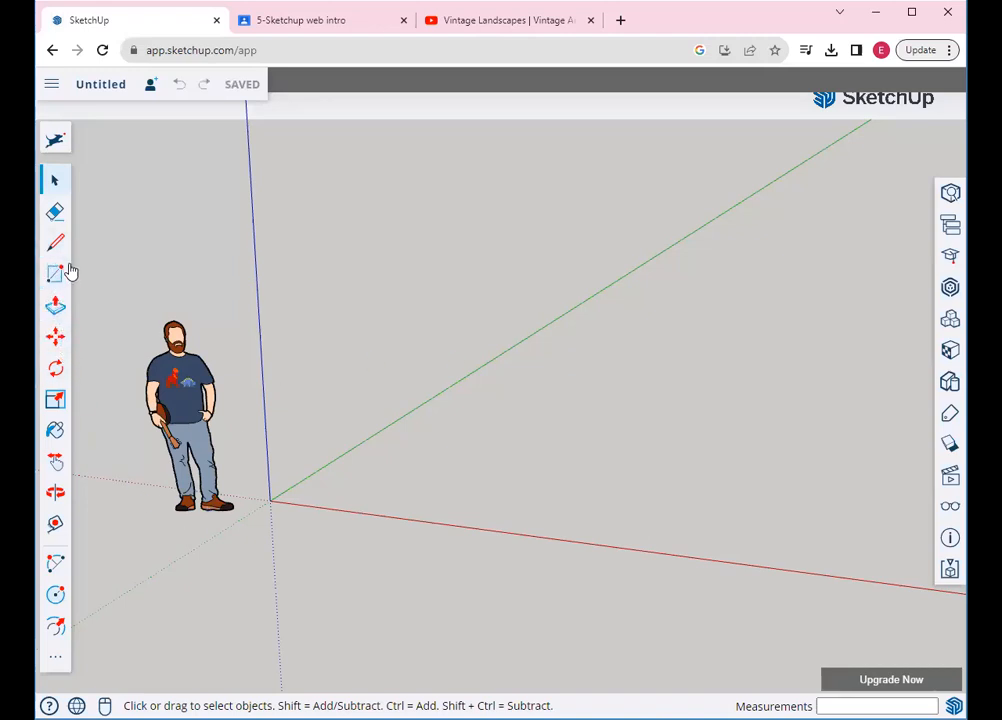
pyautogui.click(57, 656)
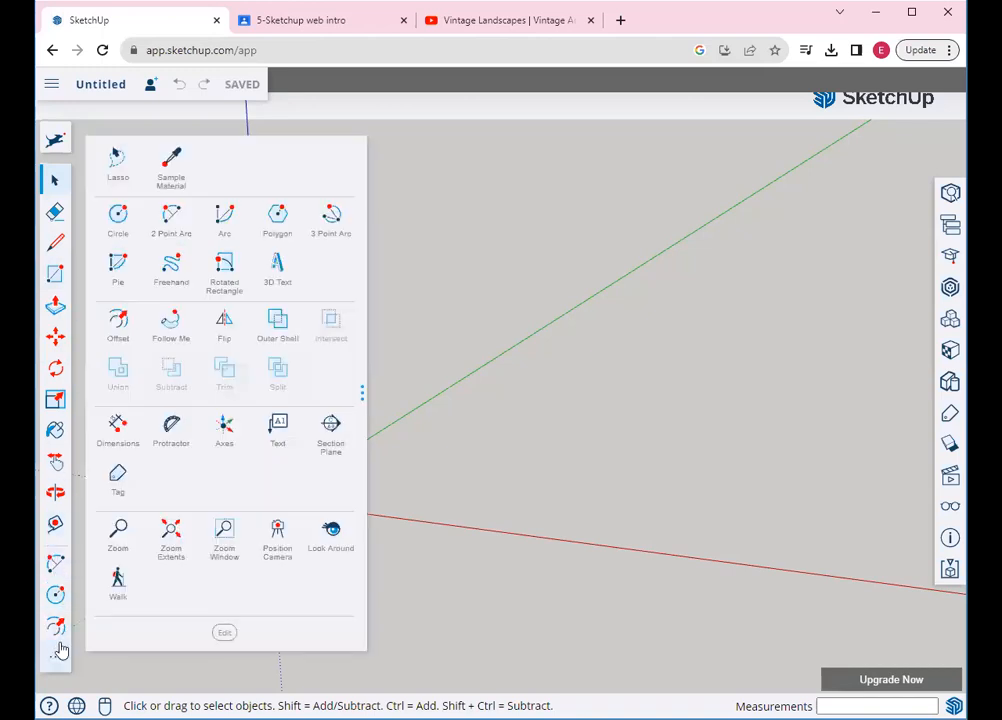
# Draw a tall 2 Point Arc ending on the red axis and a small circle at its lower end
pyautogui.click(178, 220)
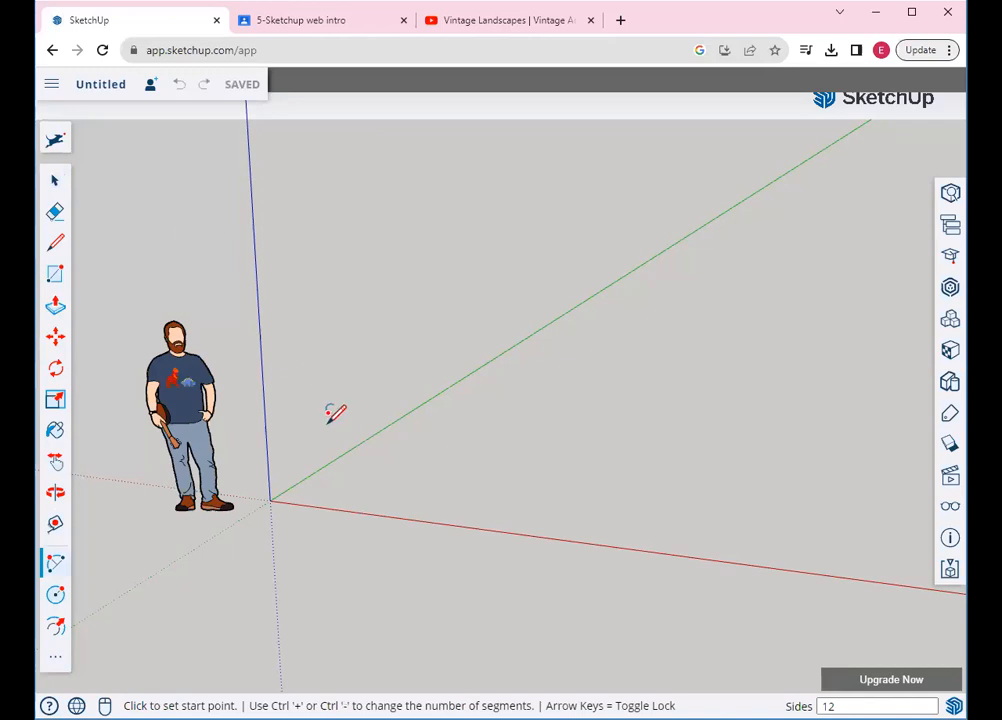
pyautogui.click(379, 292)
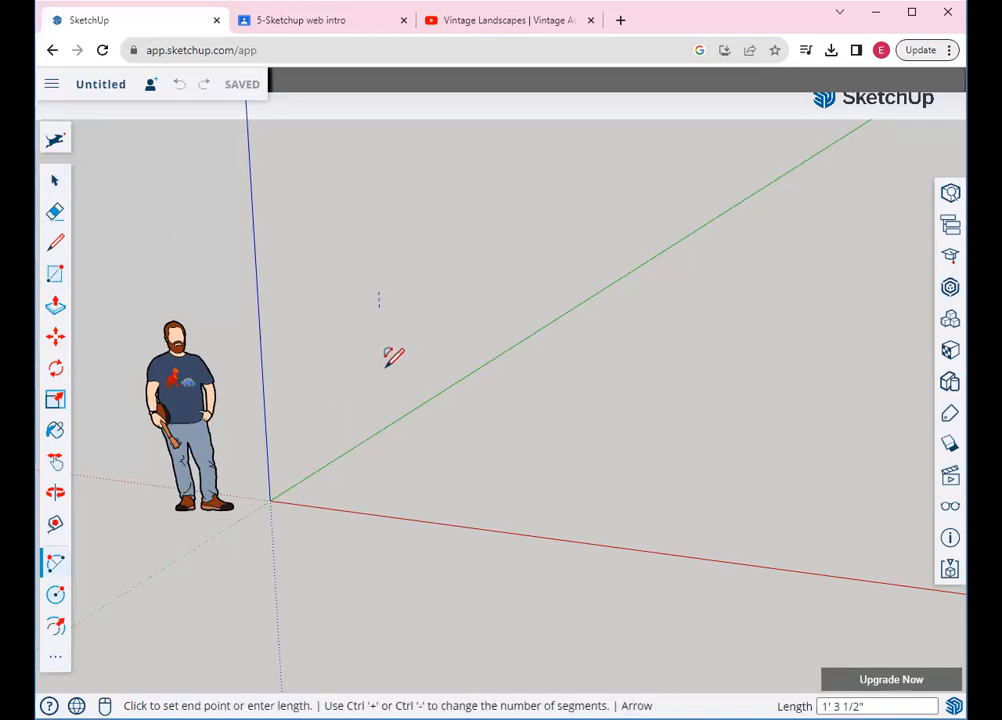
pyautogui.click(385, 520)
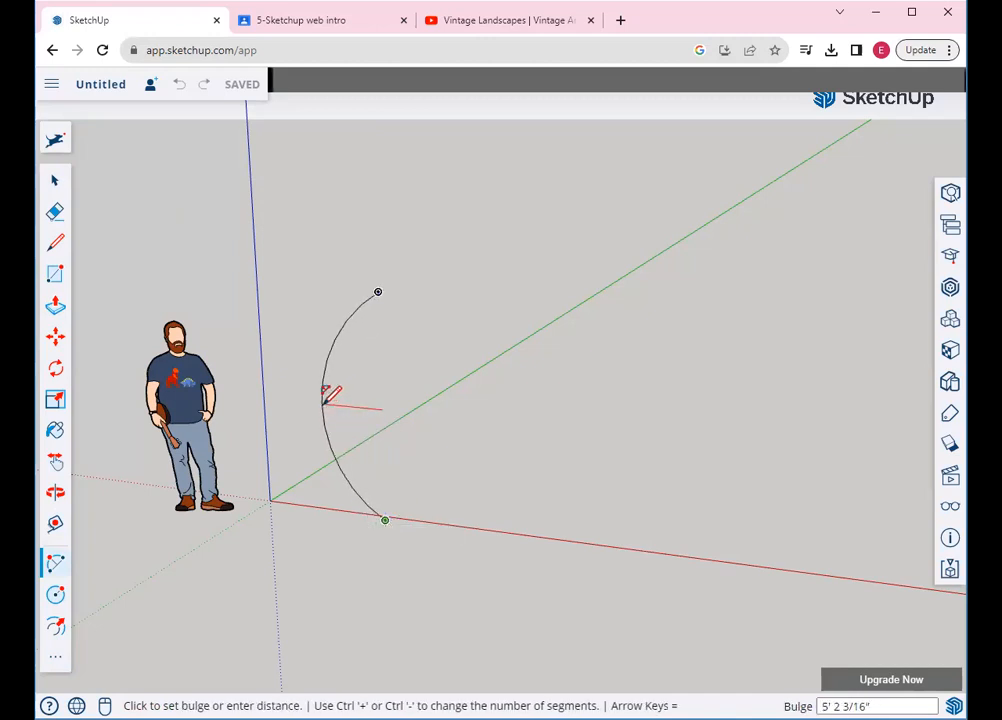
pyautogui.click(325, 398)
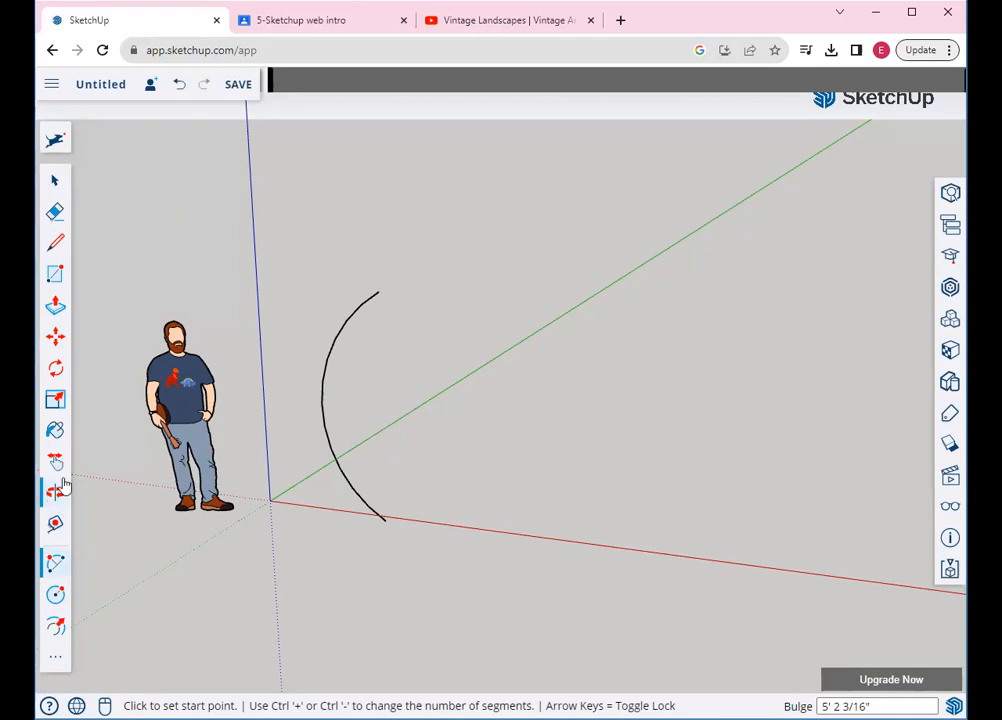
pyautogui.click(56, 595)
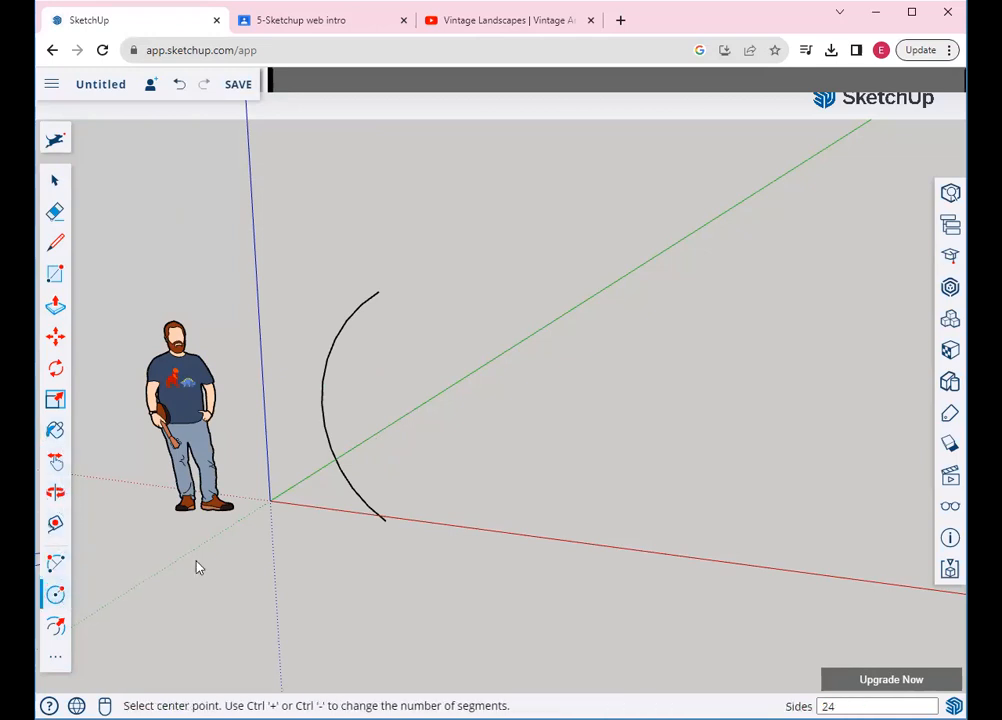
pyautogui.click(388, 517)
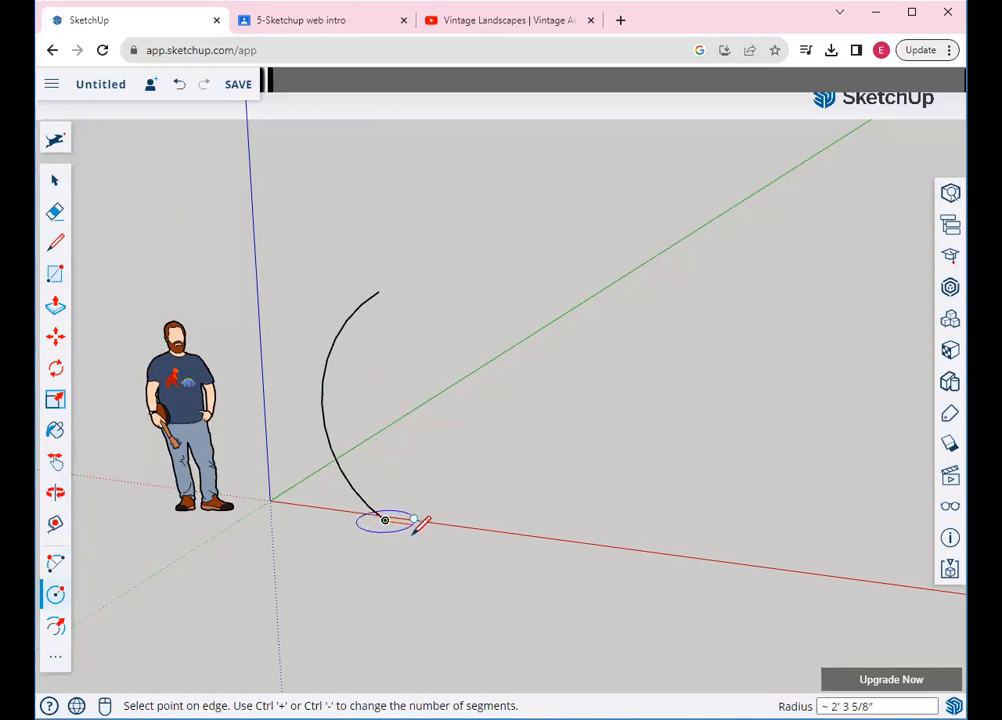
pyautogui.click(408, 521)
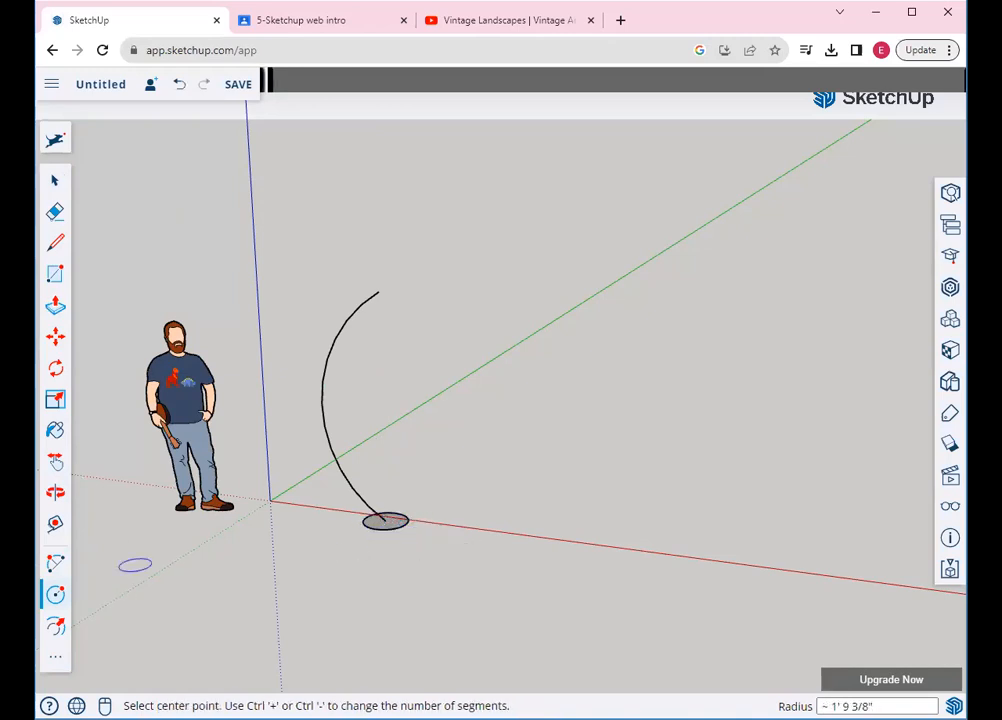
# Sweep the circle along the arc with Follow Me to form a curved tube
pyautogui.click(55, 657)
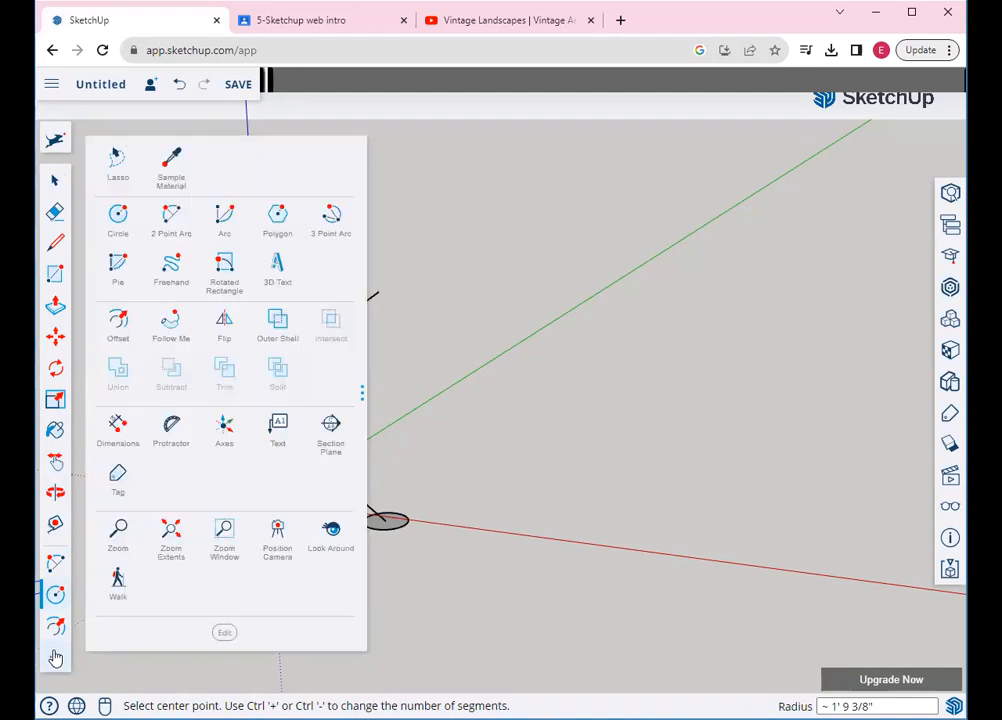
pyautogui.click(172, 325)
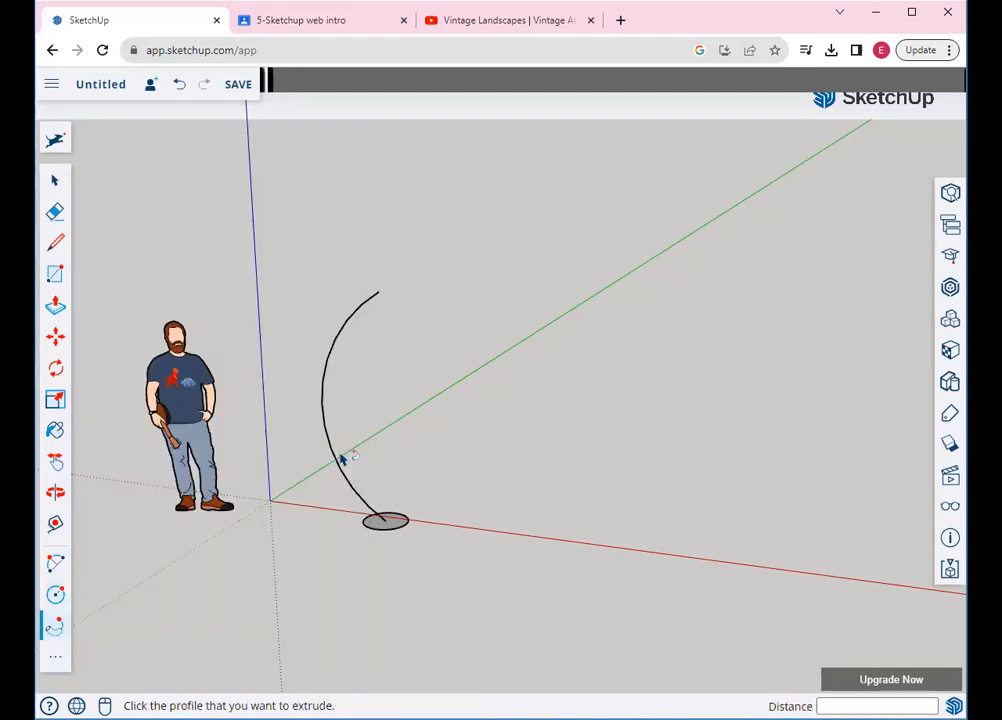
pyautogui.click(396, 527)
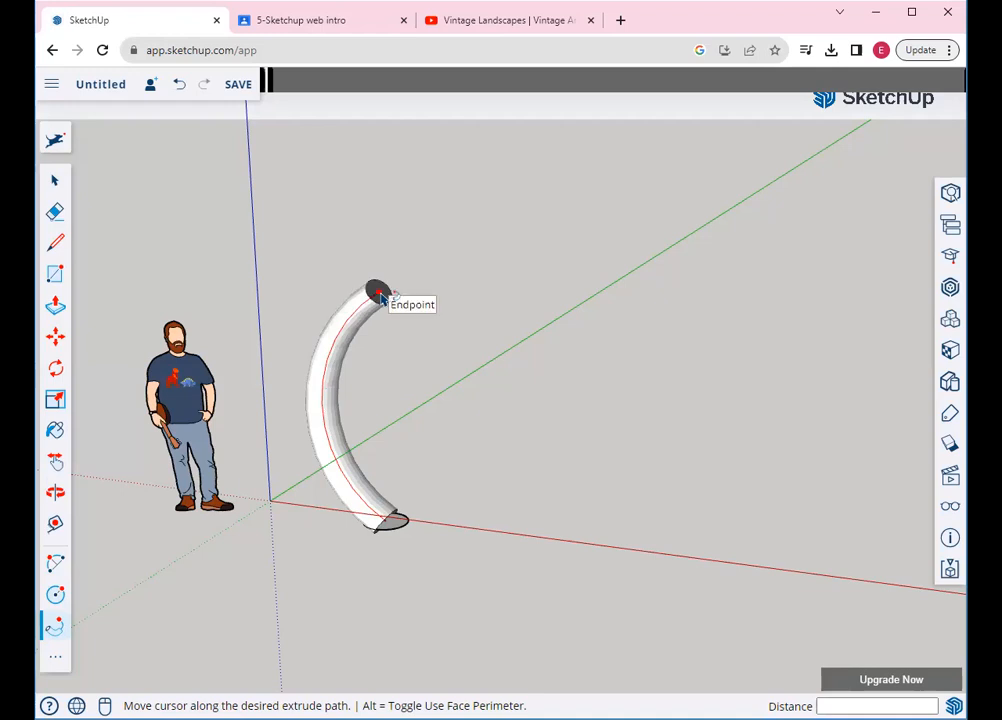
pyautogui.click(377, 290)
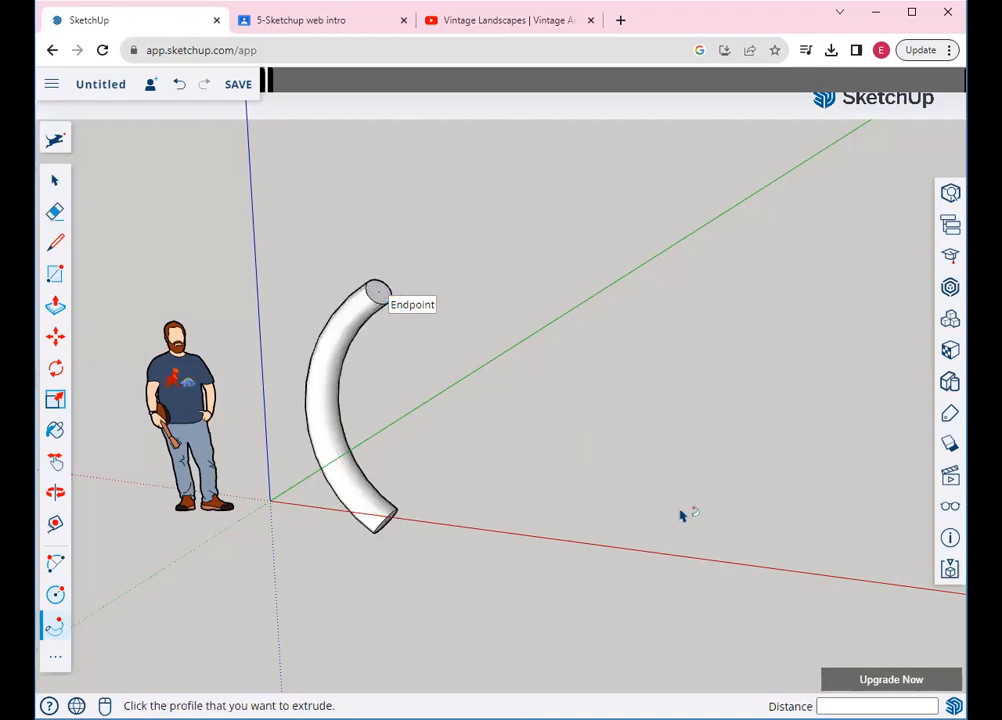
pyautogui.scroll(-2, 680, 515)
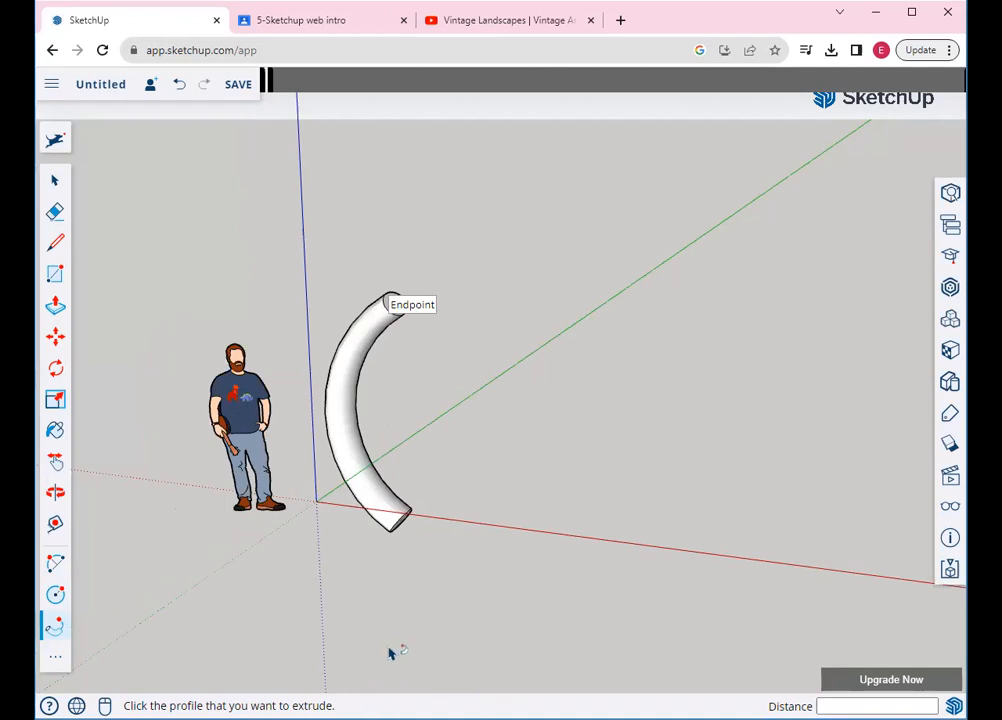
pyautogui.click(55, 273)
# Draw a rectangle on the red axis and pull it up 8' 6 5/8" into a tall box
pyautogui.click(486, 540)
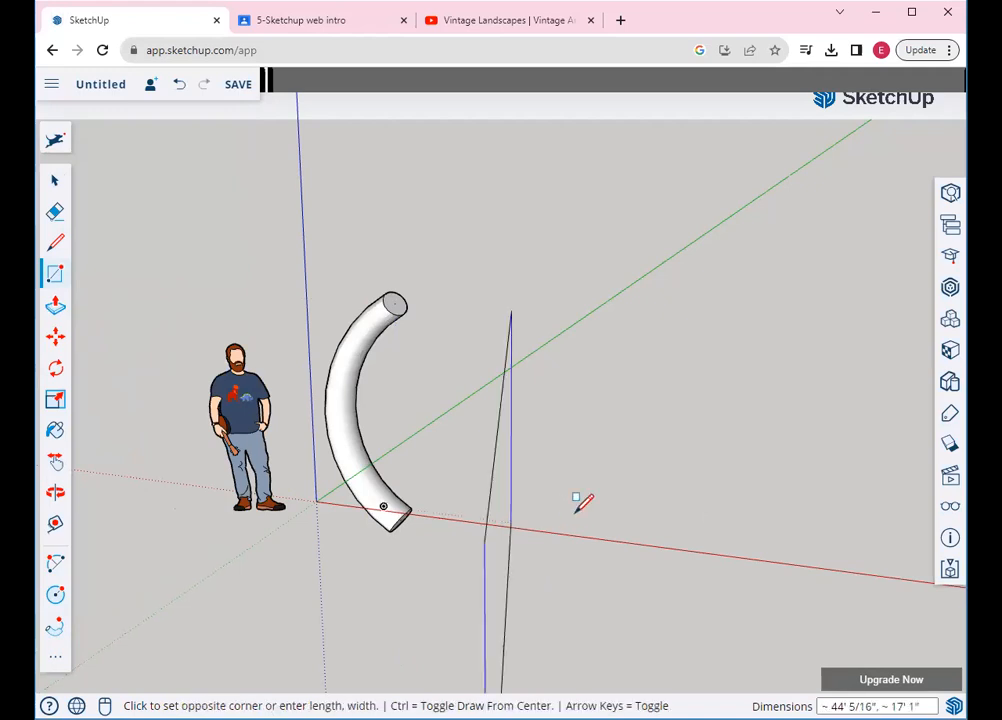
pyautogui.click(673, 492)
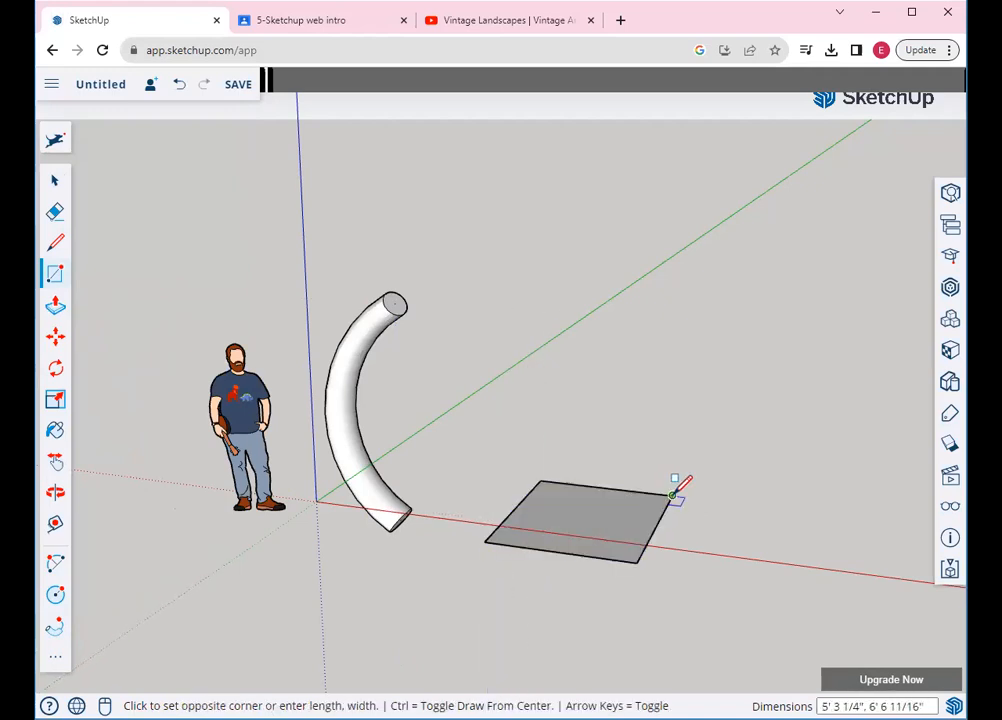
pyautogui.click(55, 305)
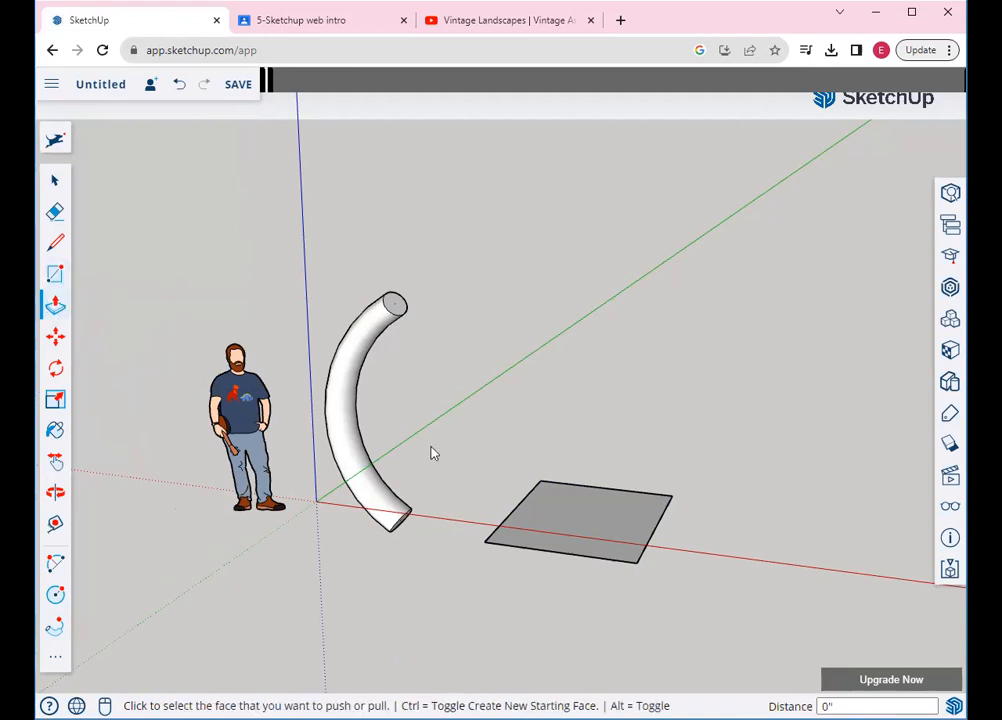
pyautogui.click(552, 520)
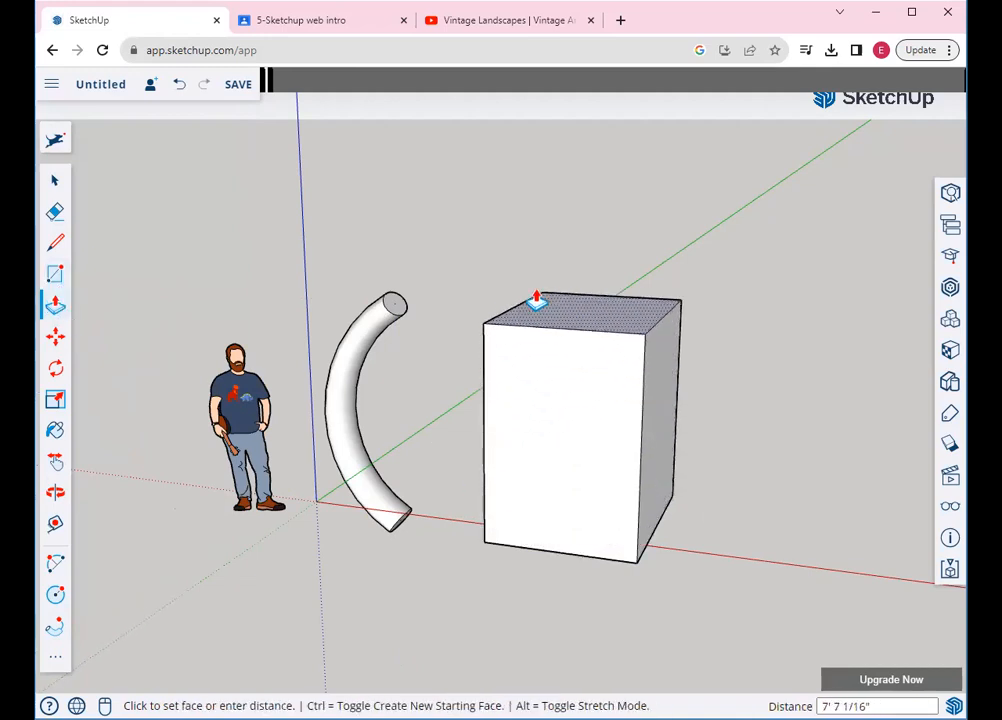
pyautogui.click(535, 290)
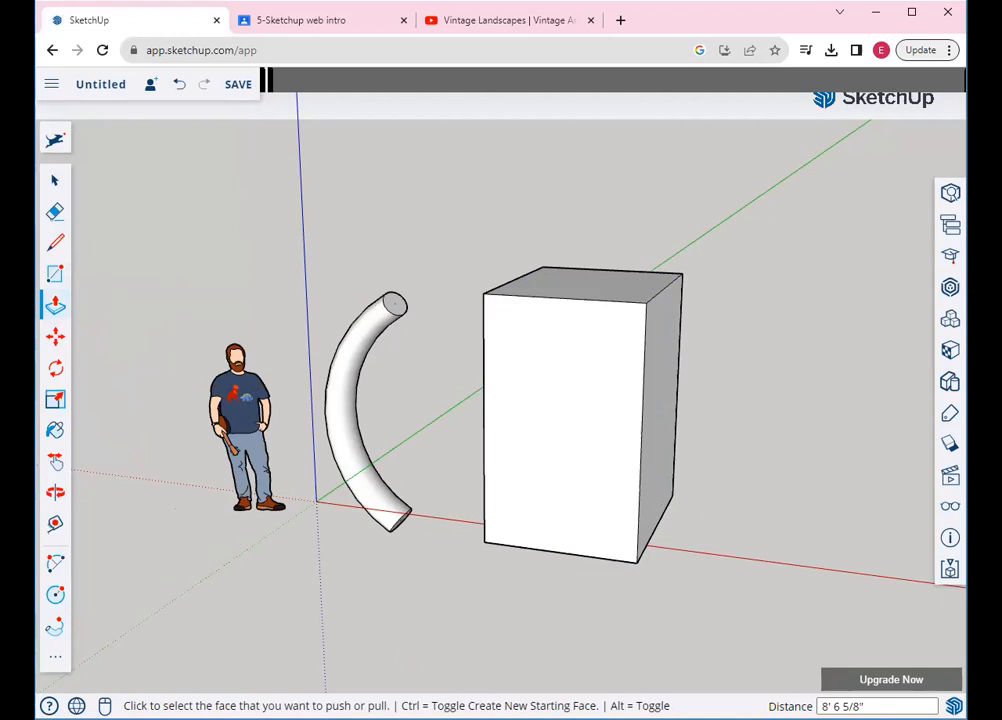
# Draw an arc at the box's top corner and a half-circle at its bottom corner
pyautogui.click(57, 655)
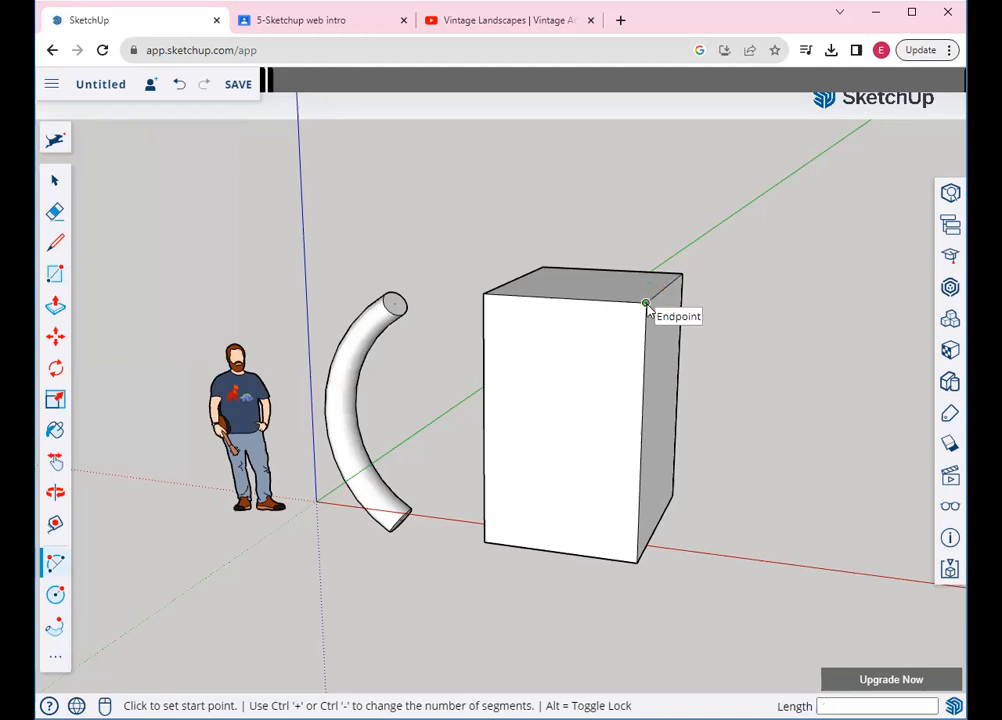
pyautogui.click(646, 303)
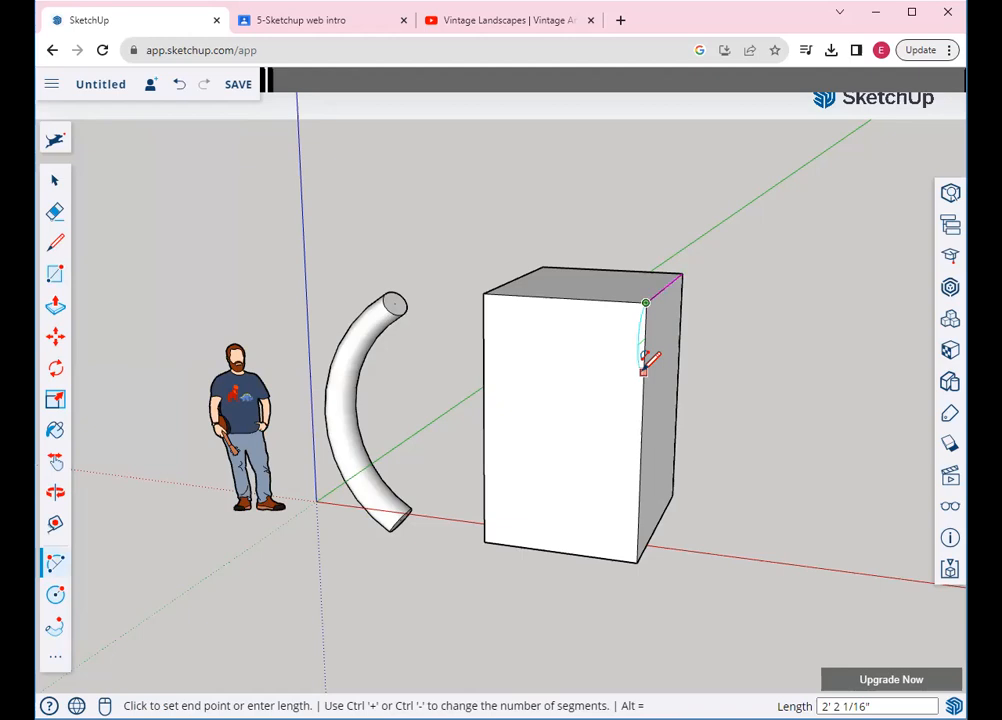
pyautogui.click(643, 371)
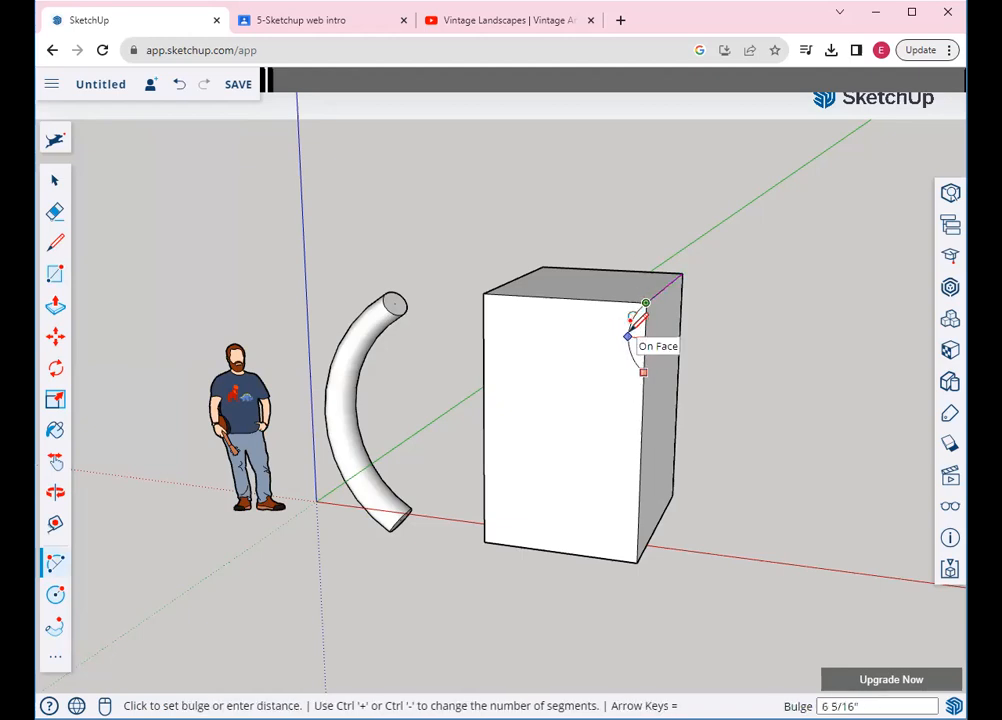
pyautogui.click(629, 335)
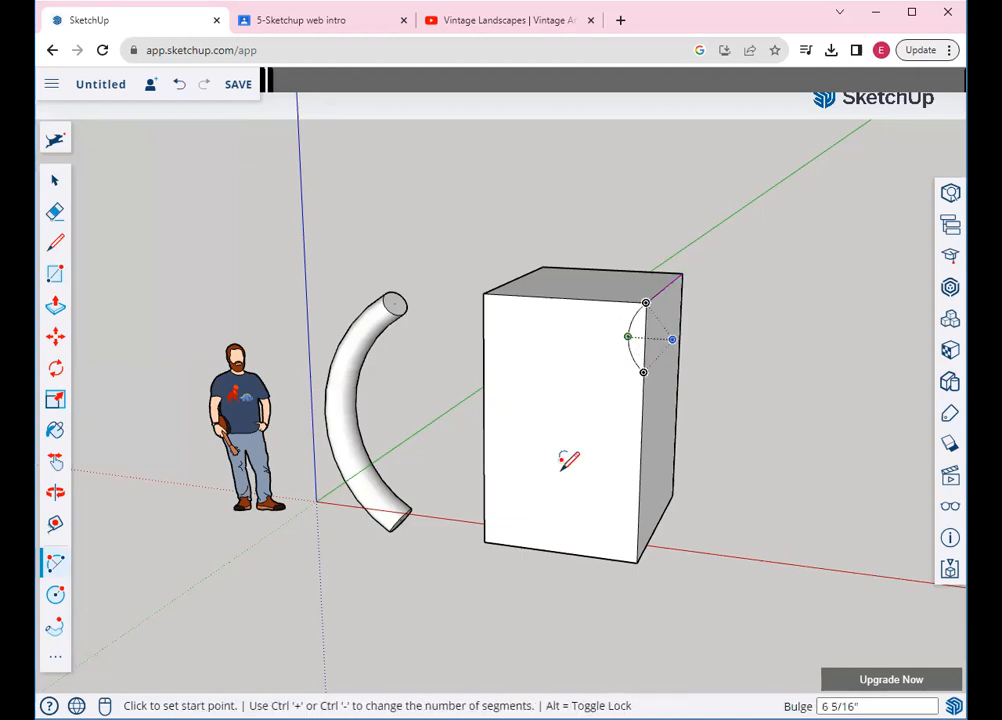
pyautogui.click(637, 515)
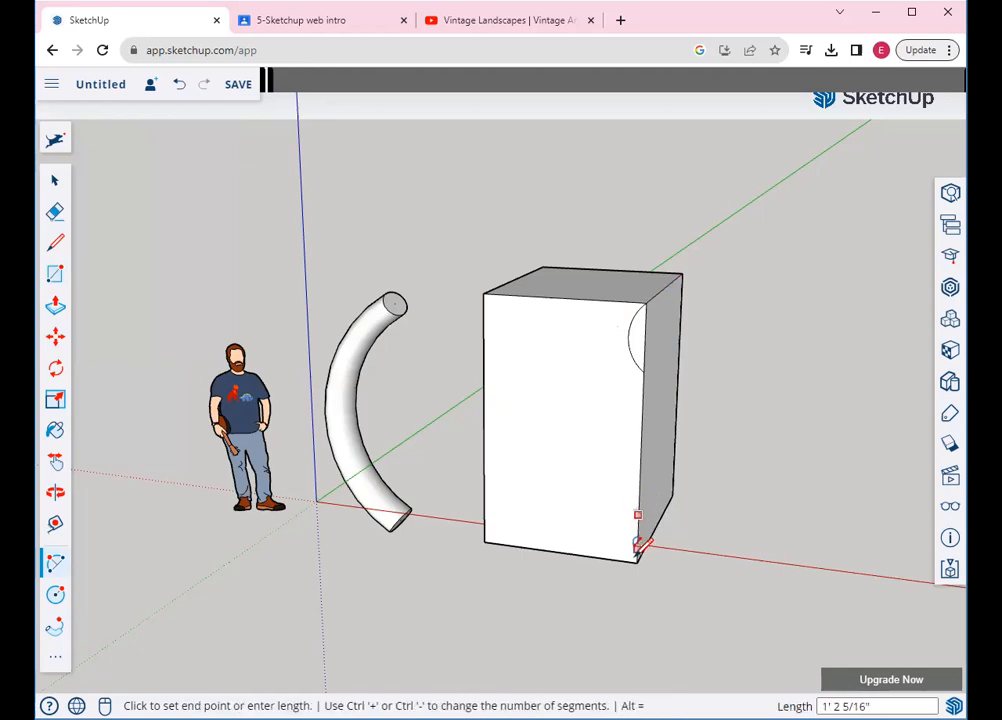
pyautogui.click(636, 561)
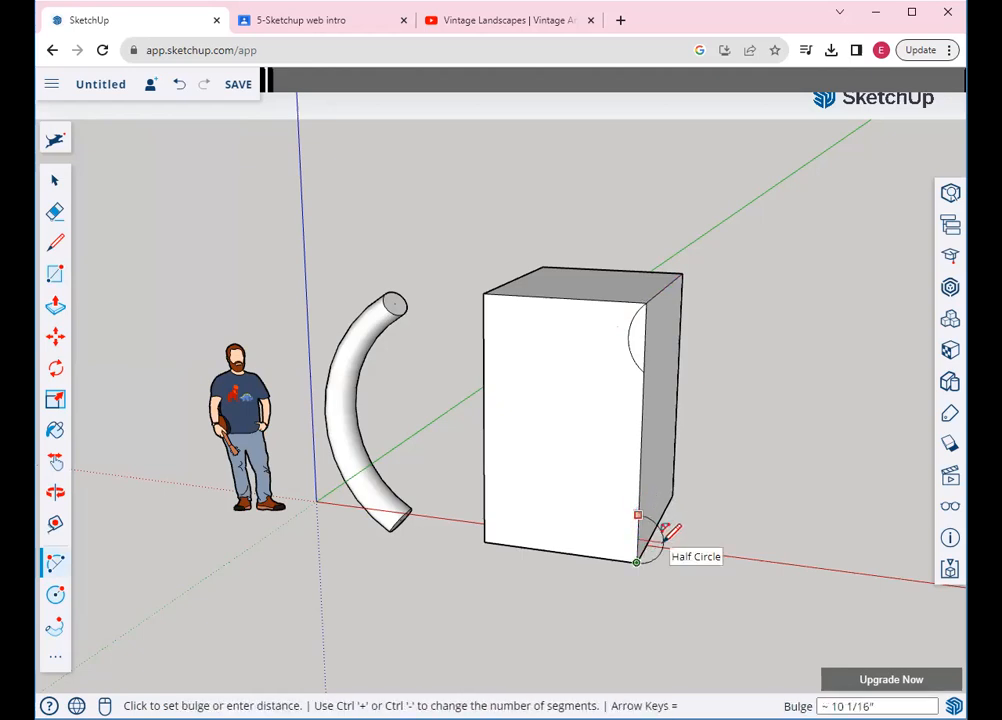
pyautogui.click(662, 532)
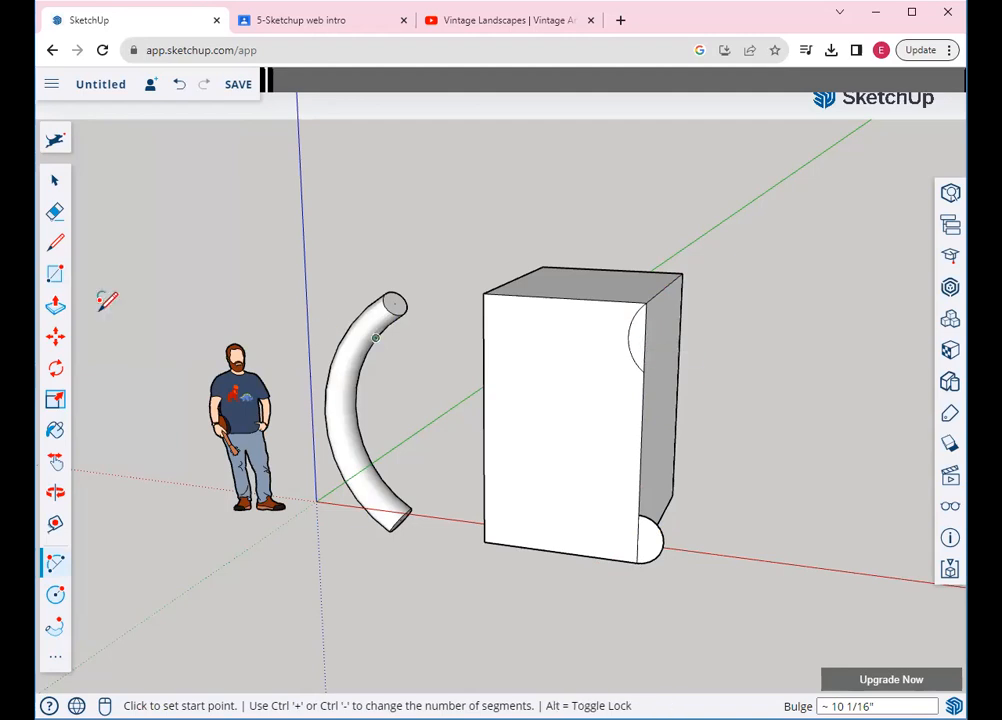
# Erase the misplaced arc near the top of the box
pyautogui.click(55, 211)
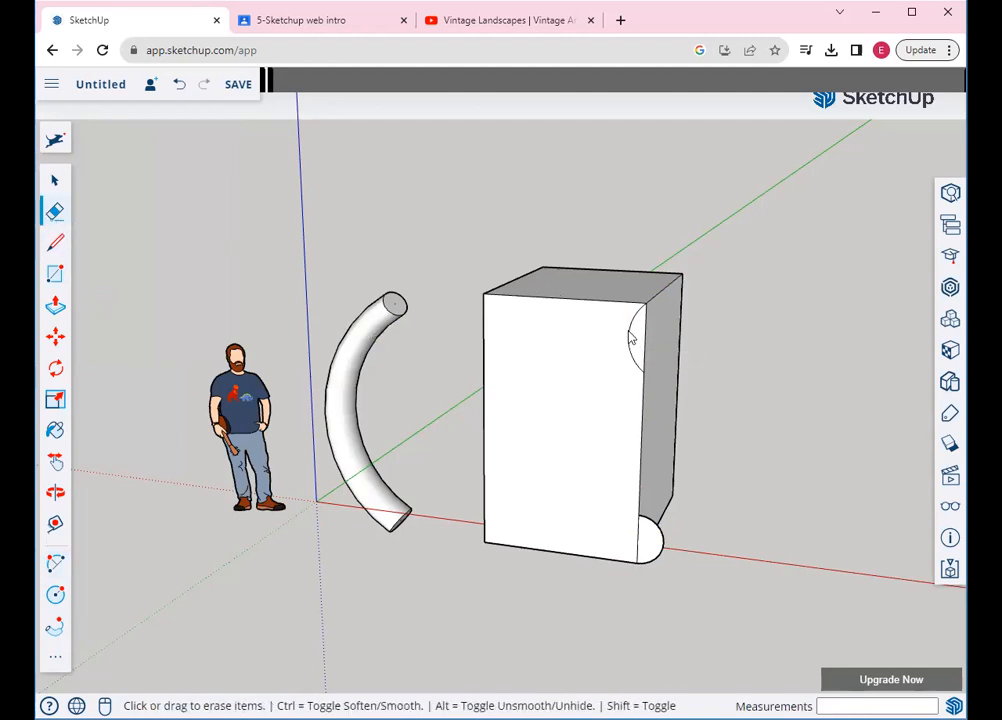
pyautogui.moveTo(629, 338); pyautogui.dragTo(640, 327)
pyautogui.scroll(2, 660, 291)
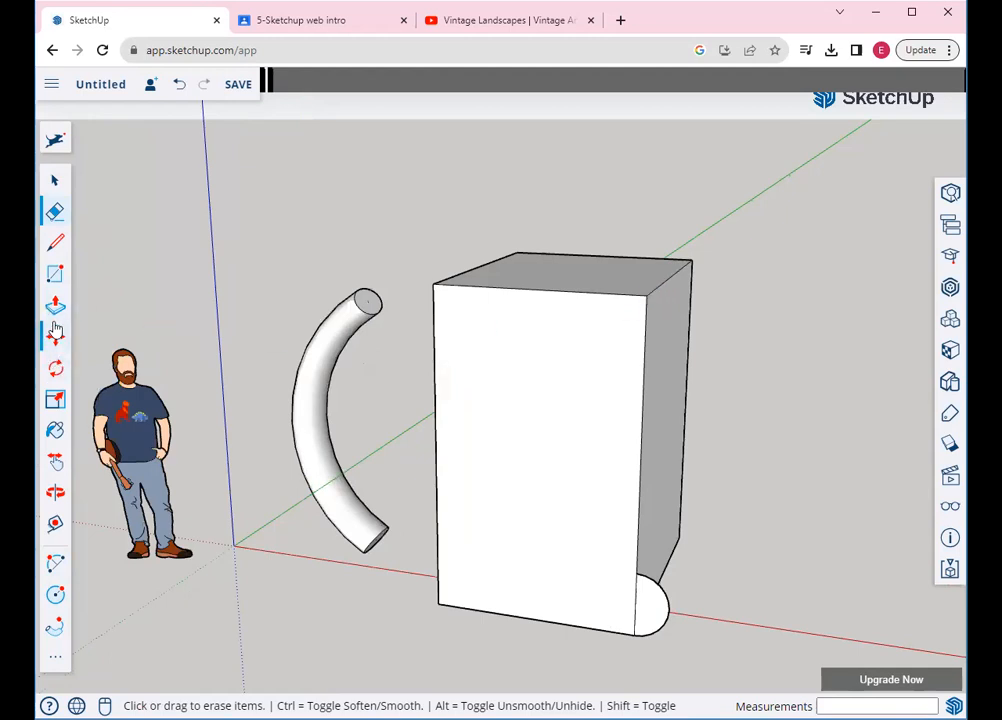
# Redraw a semicircular arc from the box's top-front corner down its edge
pyautogui.click(56, 564)
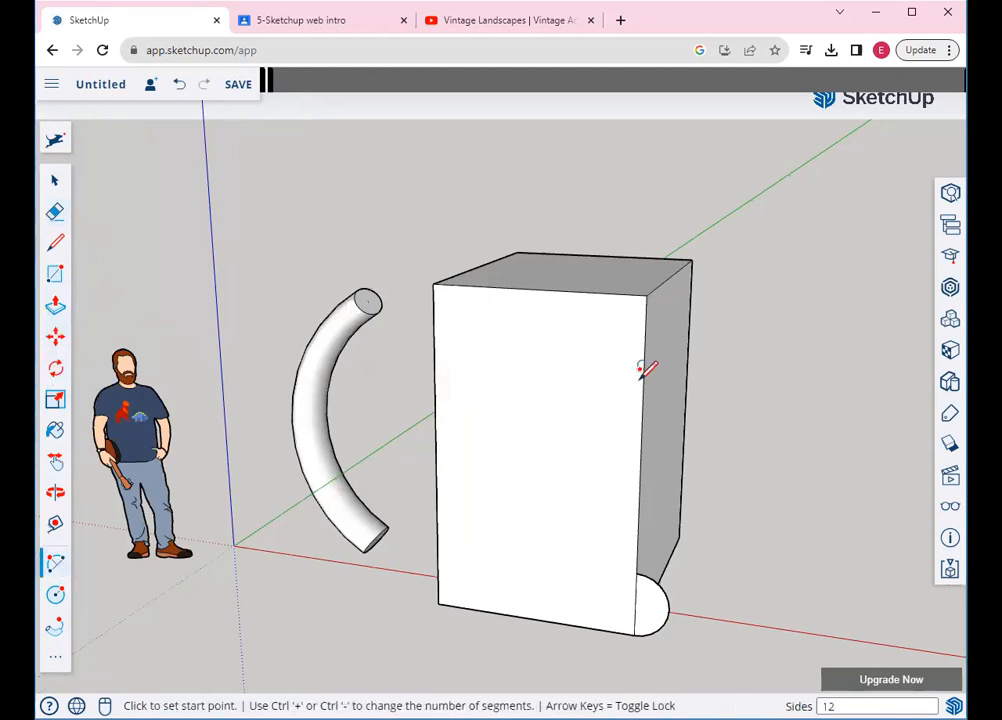
pyautogui.click(646, 296)
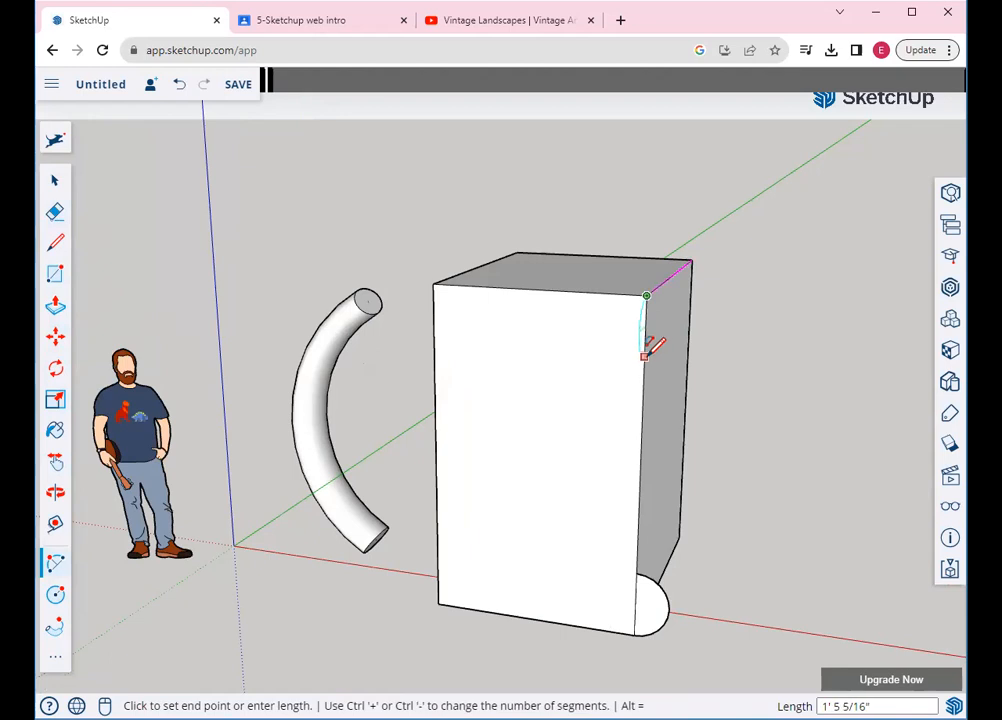
pyautogui.click(651, 345)
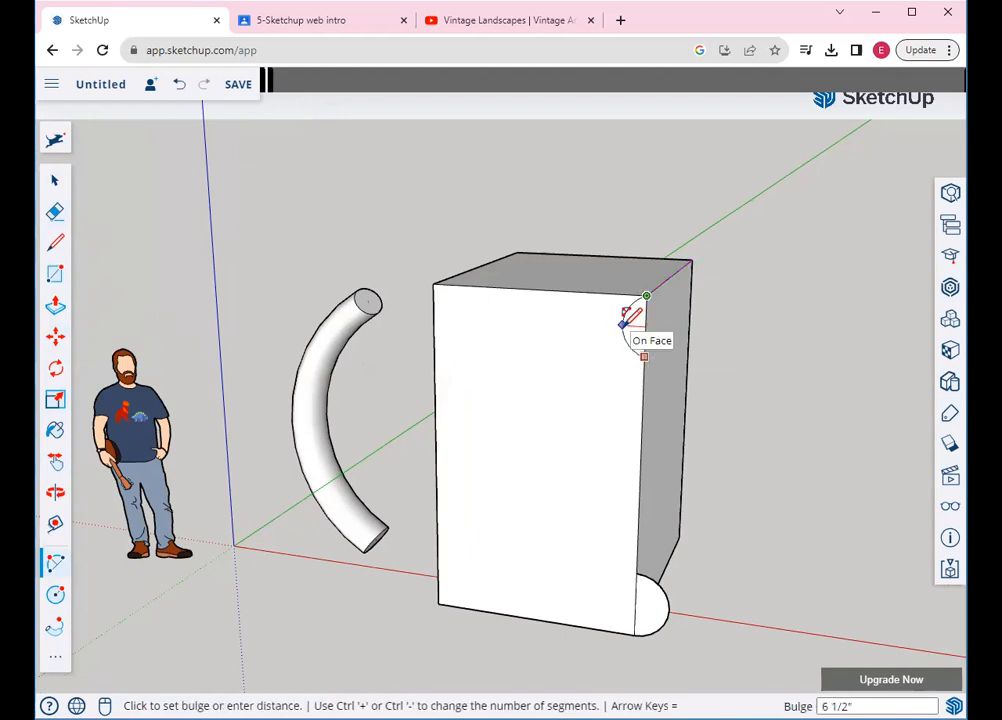
pyautogui.click(621, 323)
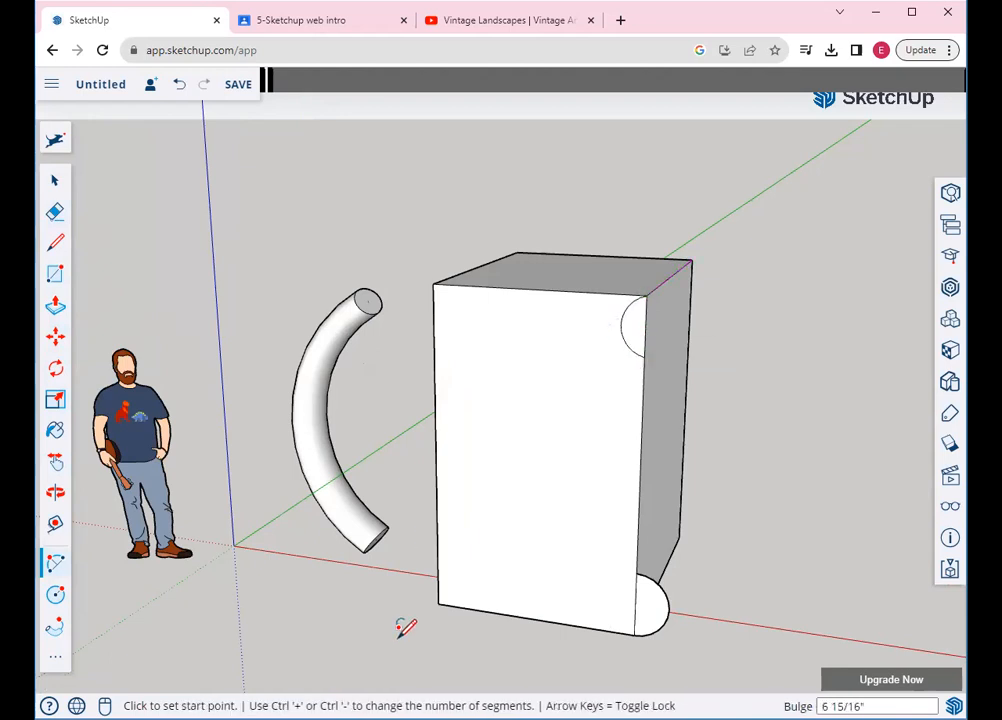
pyautogui.click(55, 628)
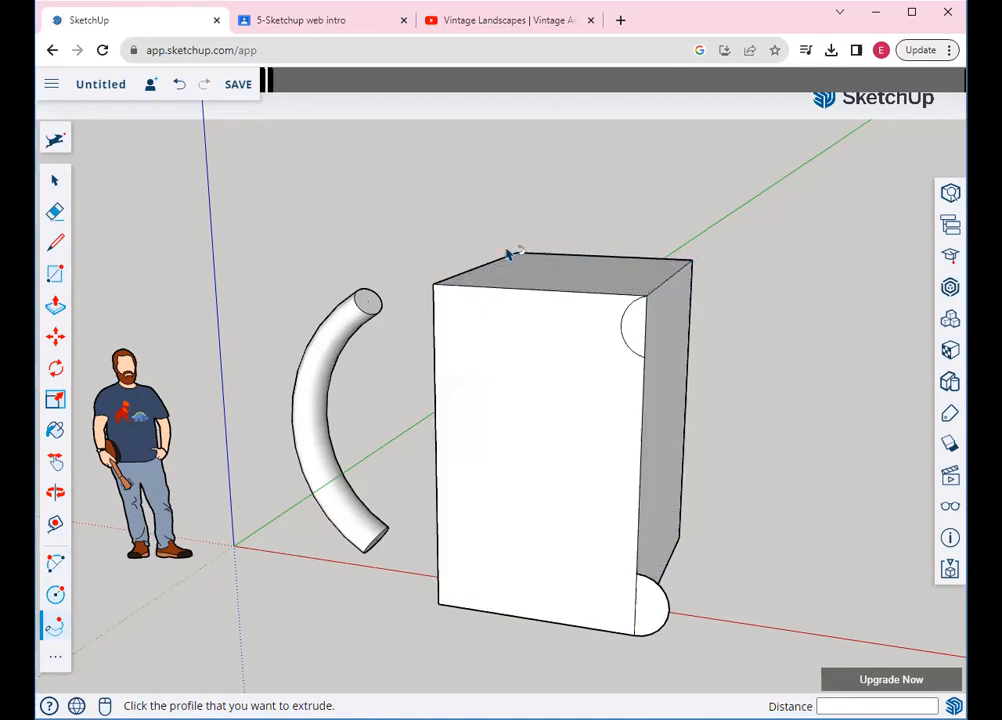
# Sweep the semicircle along the box's top edge into a cove, then pull the top face up 9 5/8"
pyautogui.click(634, 333)
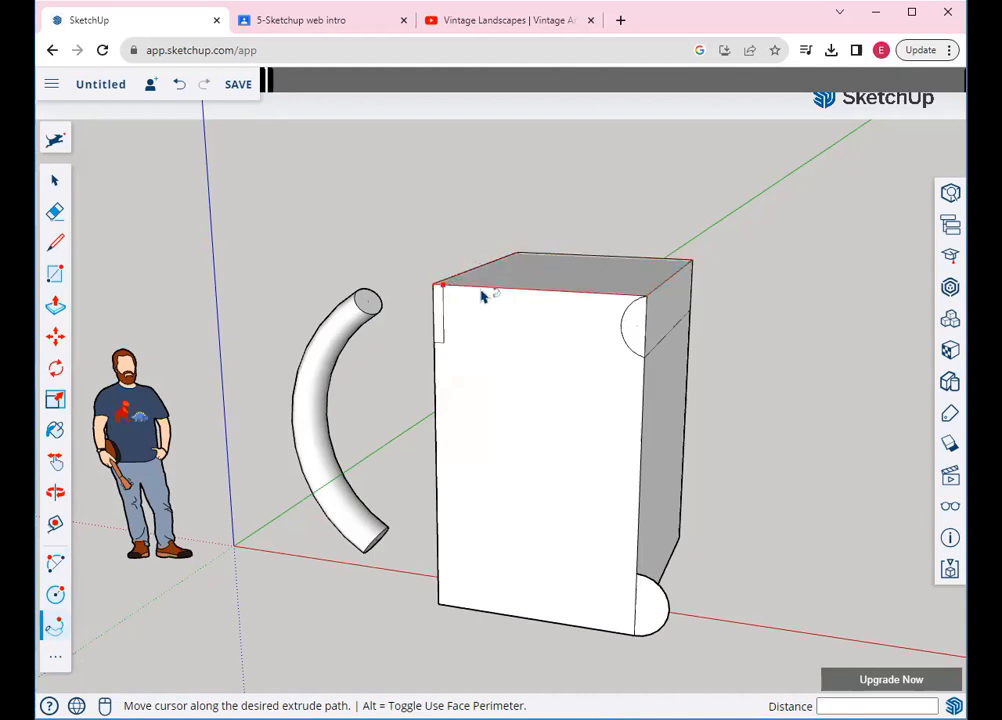
pyautogui.click(648, 303)
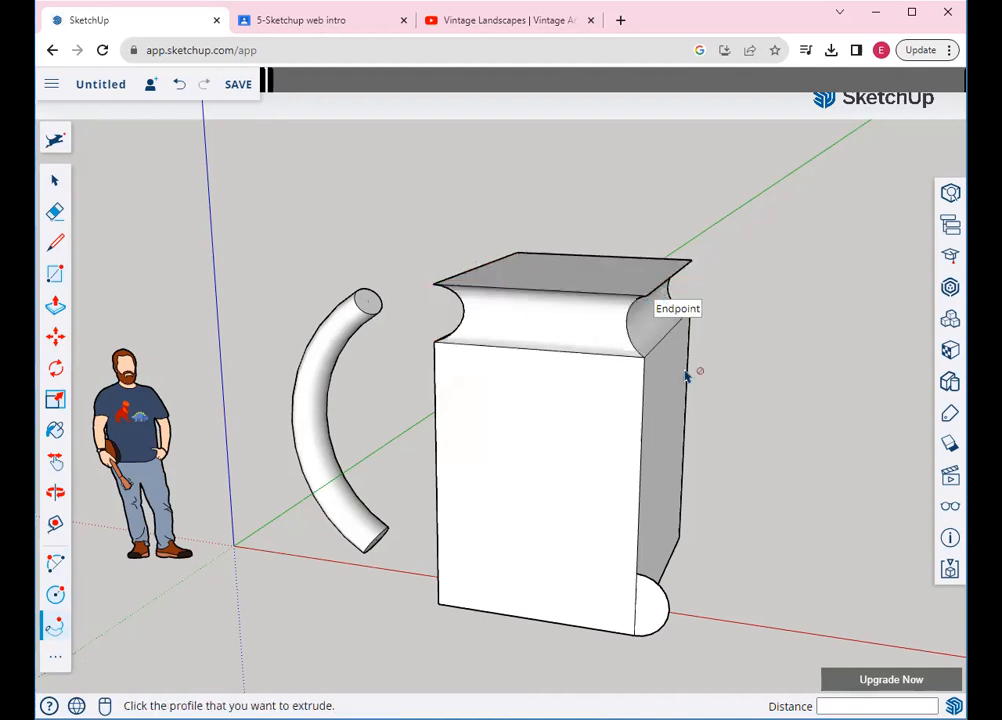
pyautogui.click(56, 307)
pyautogui.click(544, 273)
pyautogui.click(544, 246)
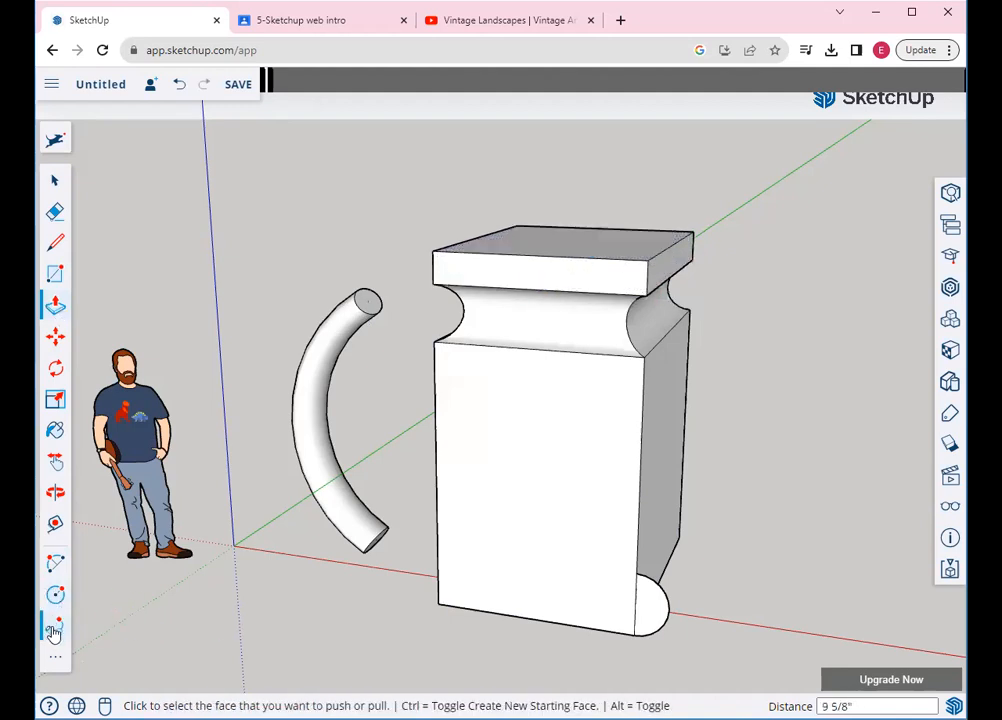
pyautogui.click(55, 491)
pyautogui.moveTo(497, 472); pyautogui.dragTo(582, 586)
pyautogui.moveTo(579, 465); pyautogui.dragTo(604, 528)
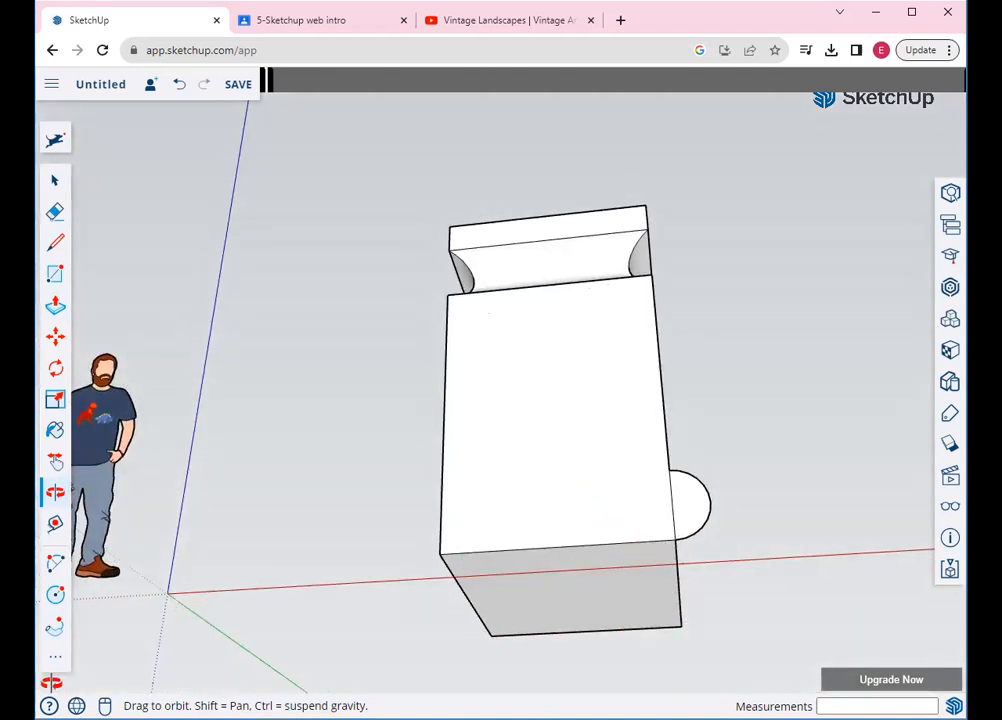
# Sweep the bottom semicircle around the base face with Follow Me into a rounded foot
pyautogui.click(55, 626)
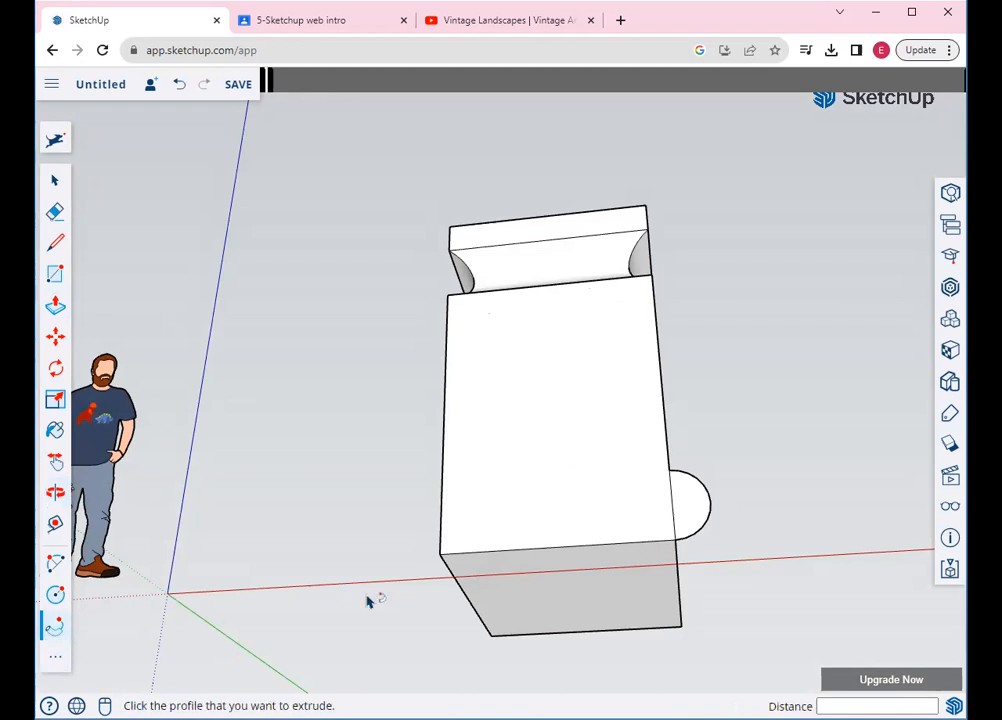
pyautogui.click(687, 523)
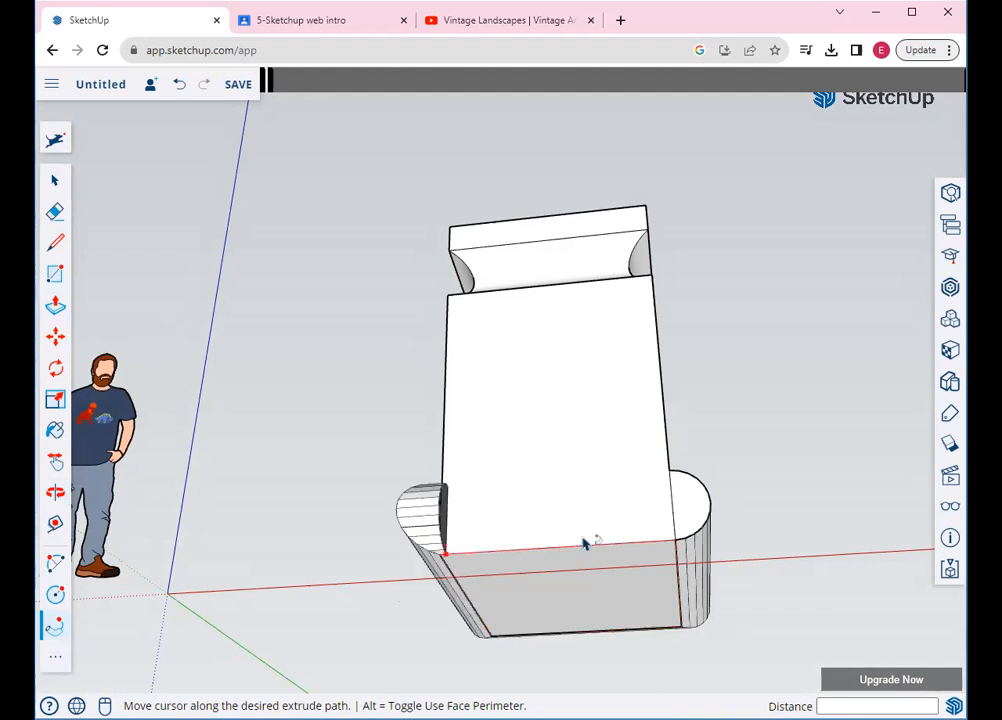
pyautogui.click(677, 546)
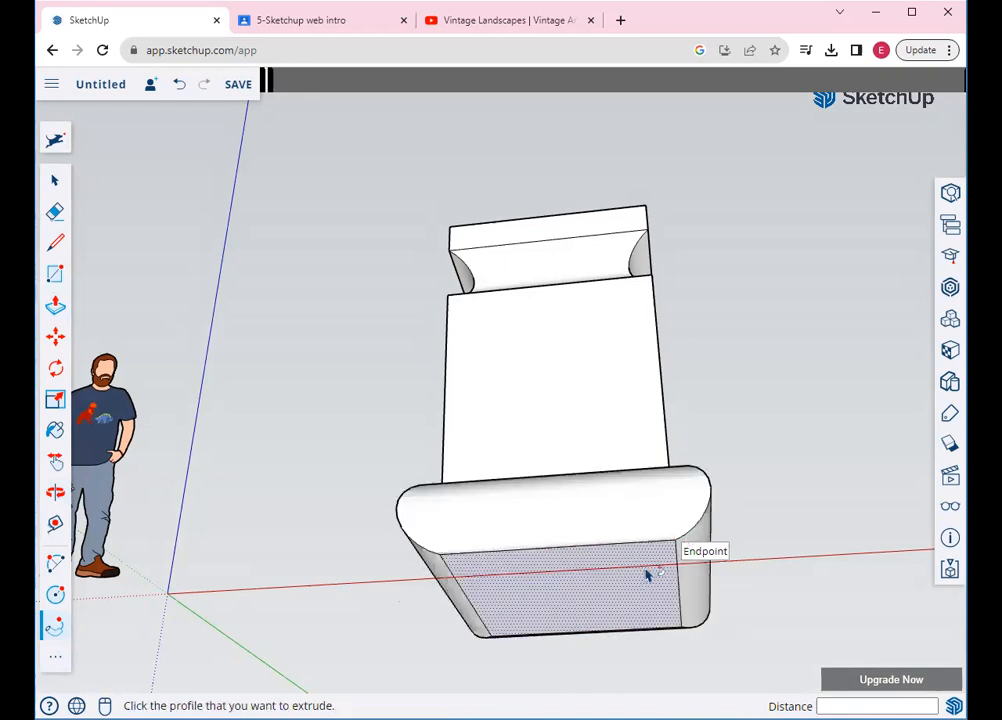
pyautogui.scroll(-3, 640, 570)
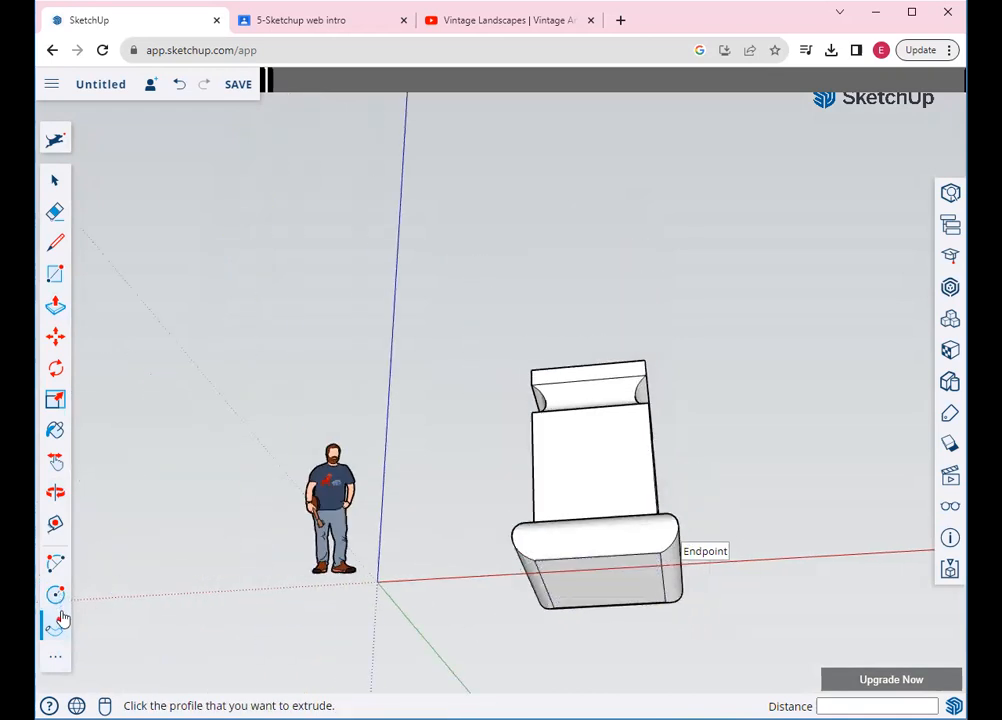
# Orbit around the scene and compare it with the assignment's reference image
pyautogui.click(55, 491)
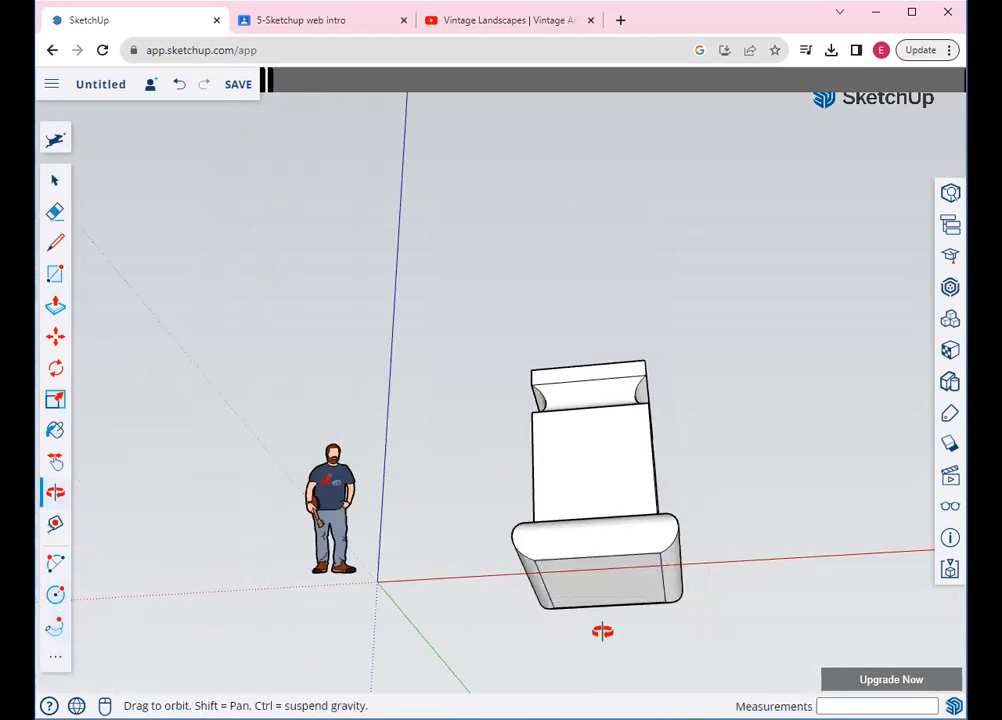
pyautogui.moveTo(602, 631); pyautogui.dragTo(588, 642)
pyautogui.moveTo(595, 519); pyautogui.dragTo(700, 427)
pyautogui.moveTo(646, 473); pyautogui.dragTo(598, 567)
pyautogui.moveTo(602, 567); pyautogui.dragTo(647, 563)
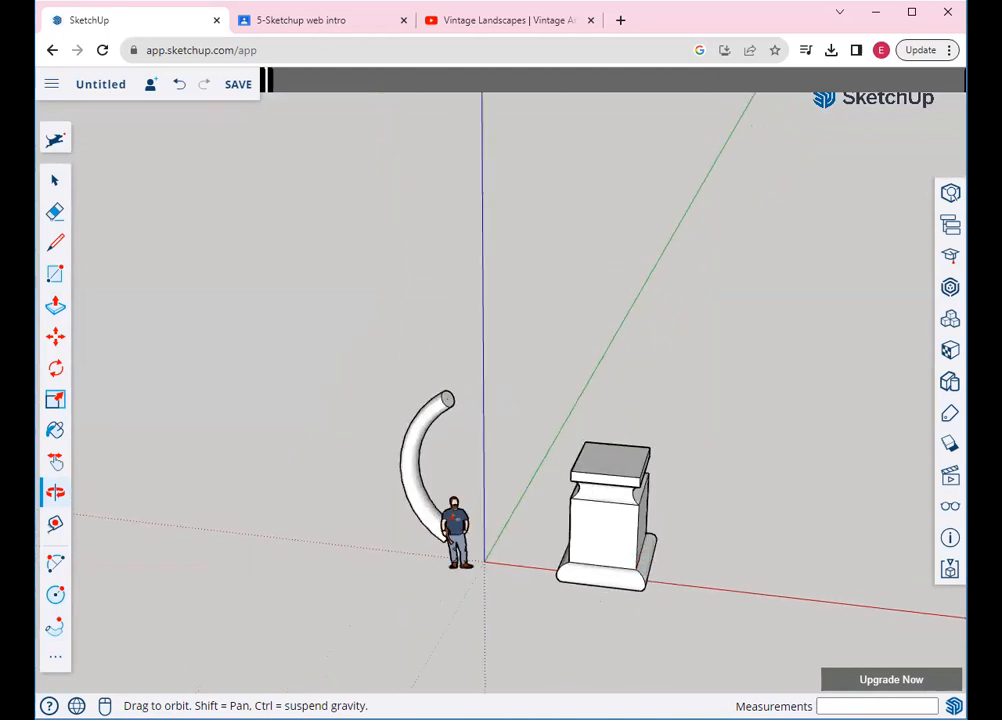
pyautogui.click(300, 20)
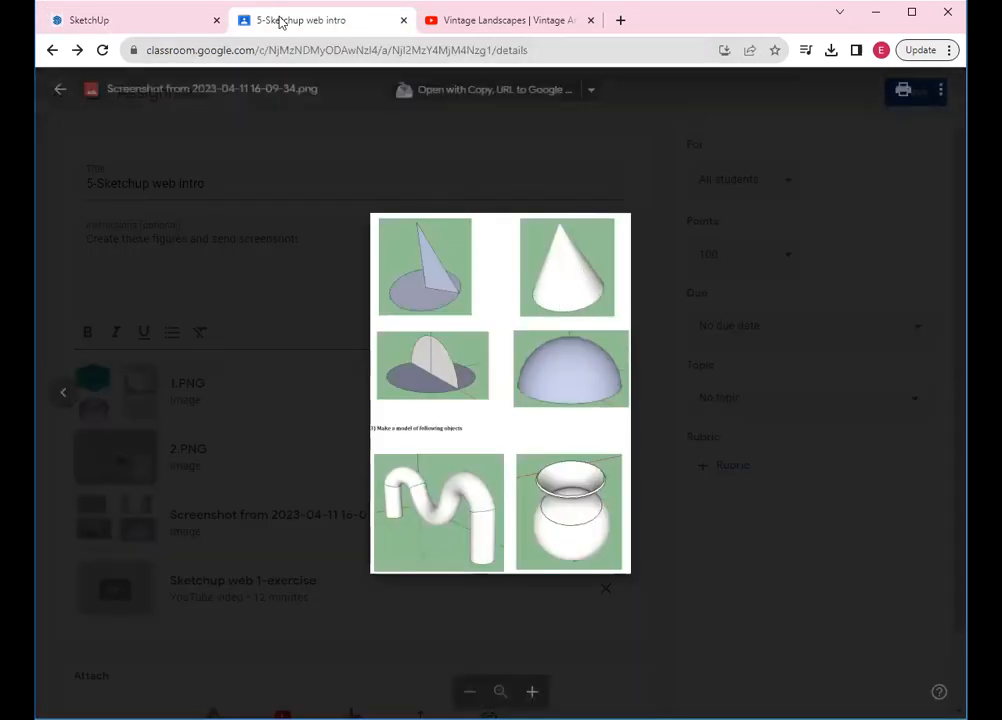
pyautogui.click(130, 22)
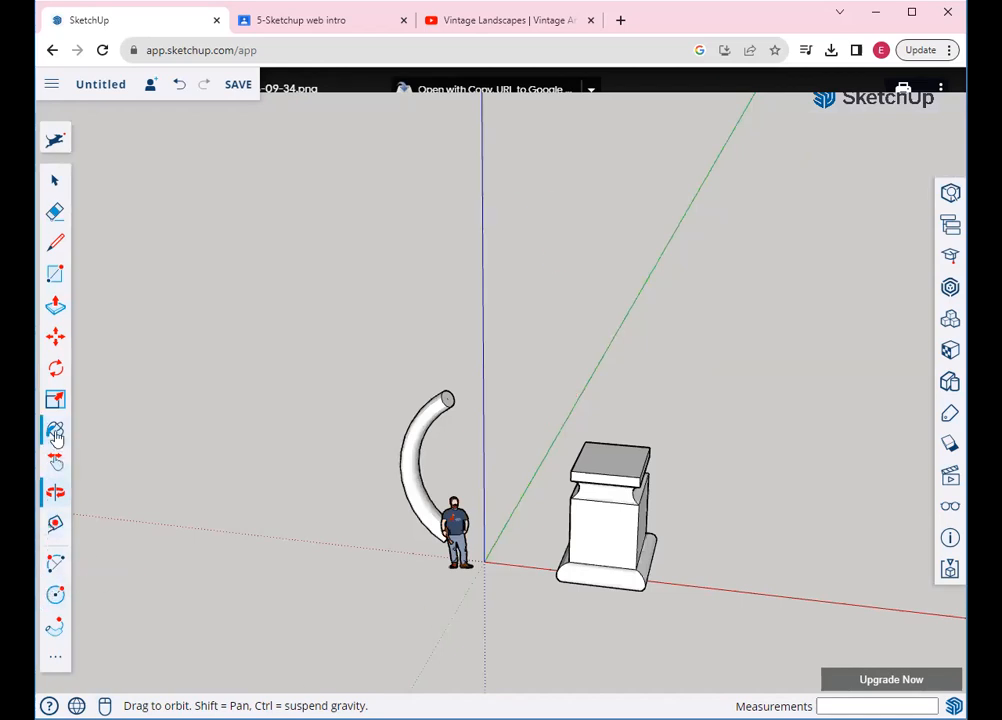
# Select the scale figure and curved tube and move them beside the pedestal
pyautogui.click(58, 190)
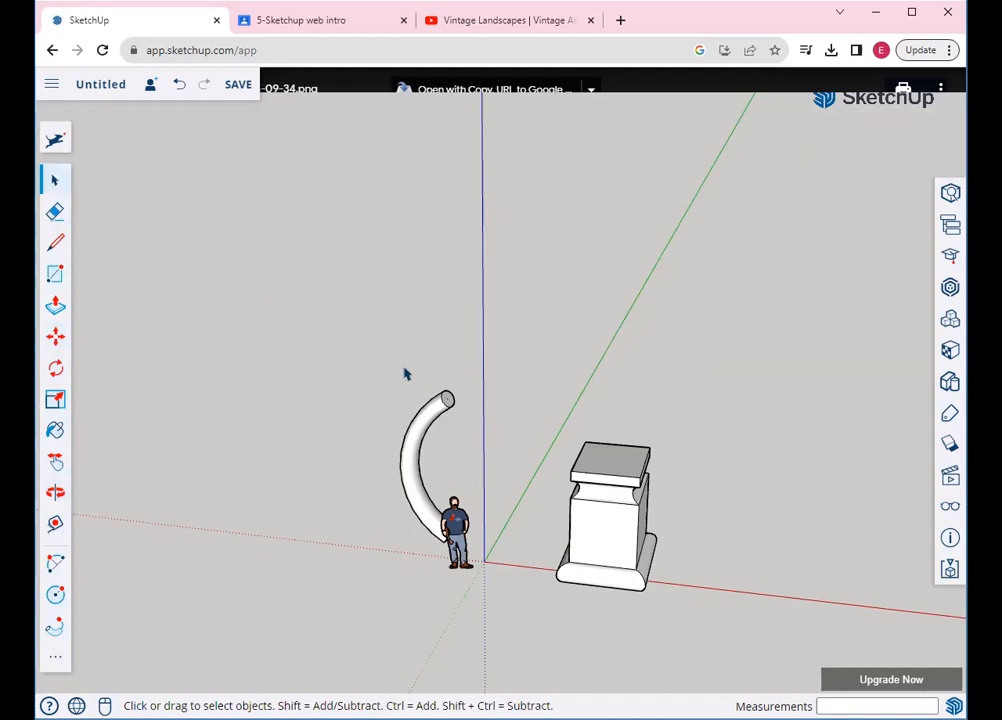
pyautogui.moveTo(326, 347); pyautogui.dragTo(520, 643)
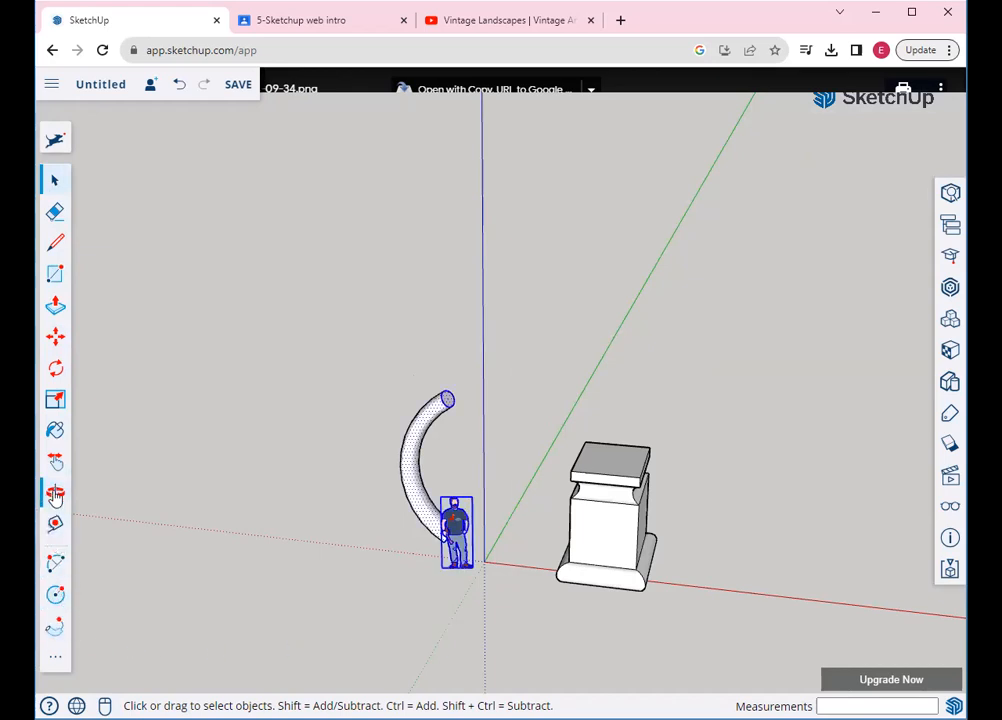
pyautogui.click(55, 491)
pyautogui.moveTo(463, 543); pyautogui.dragTo(636, 434)
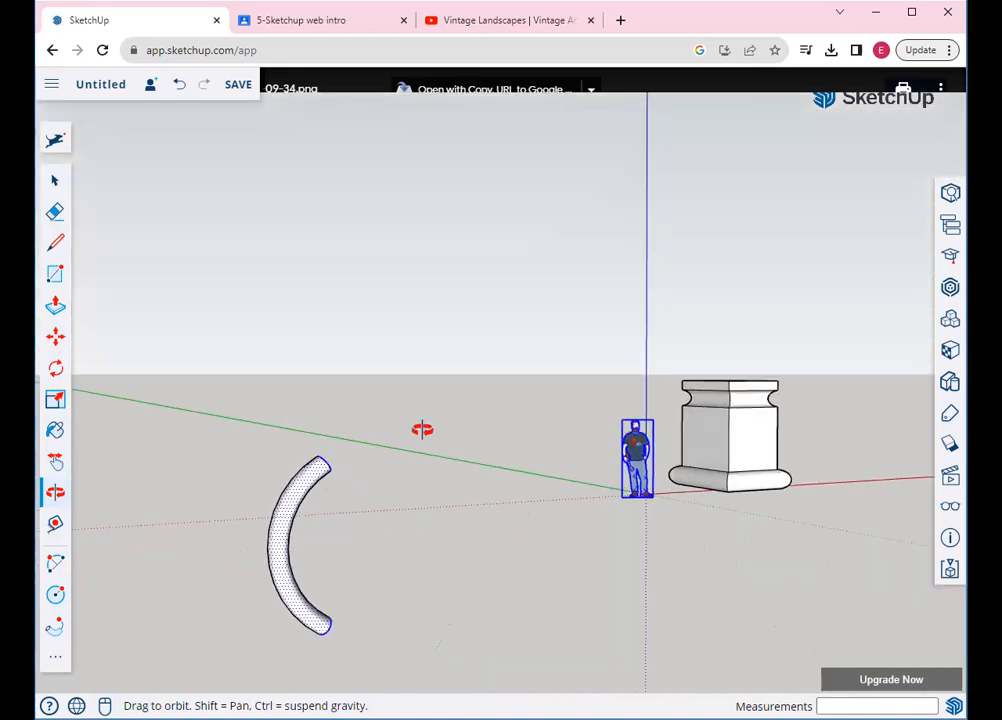
pyautogui.click(55, 337)
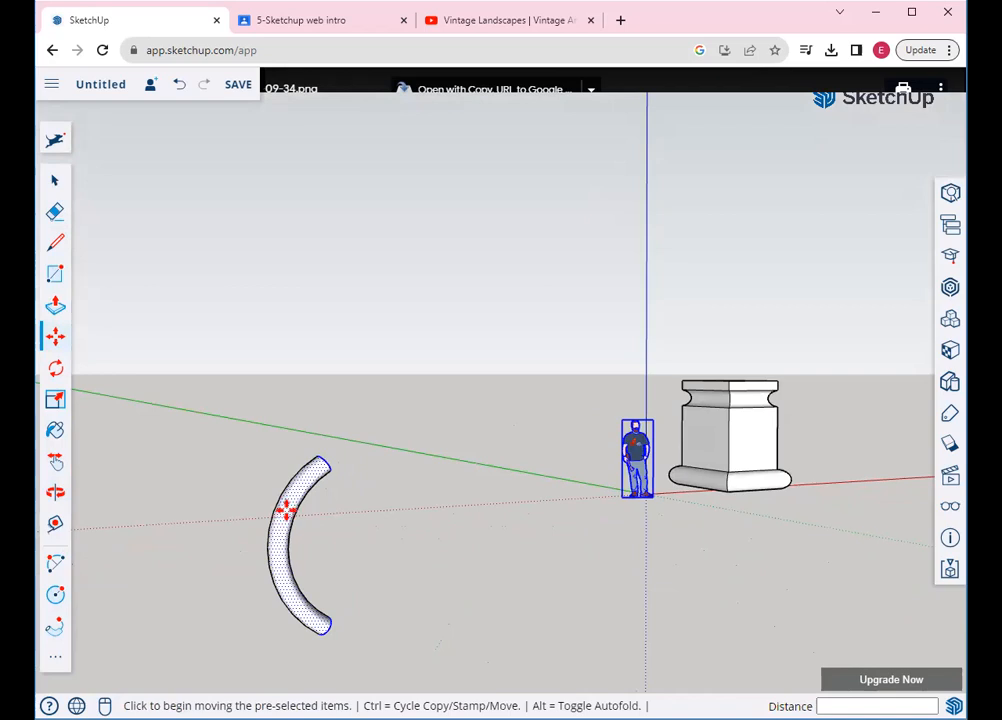
pyautogui.click(290, 490)
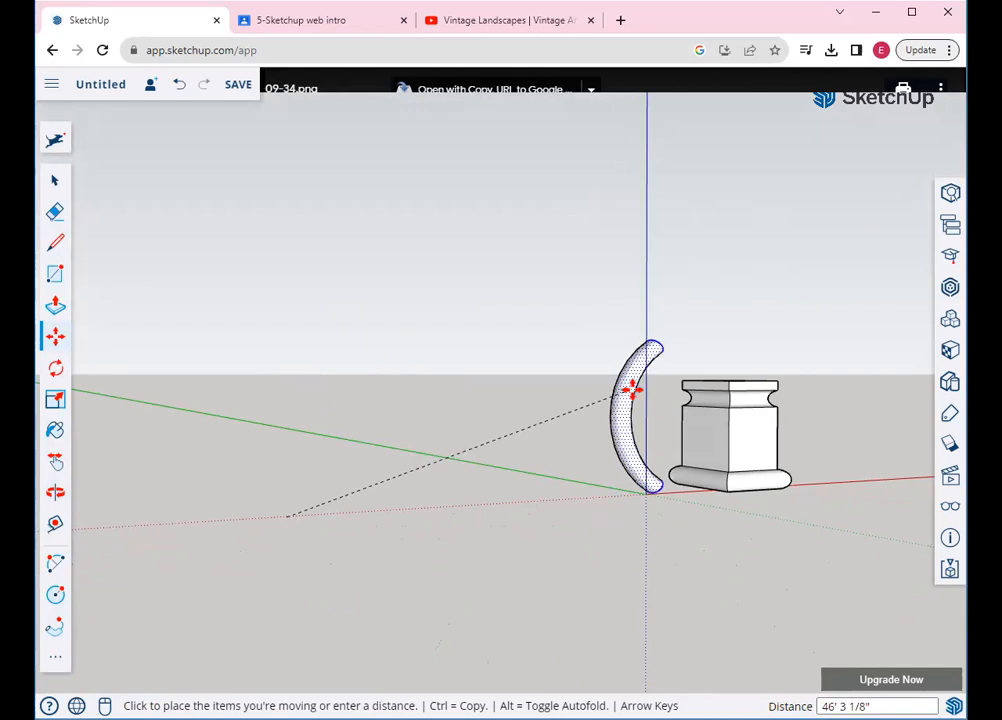
pyautogui.click(632, 390)
# Reposition the tube to the left of the pedestal and lift it higher
pyautogui.click(56, 494)
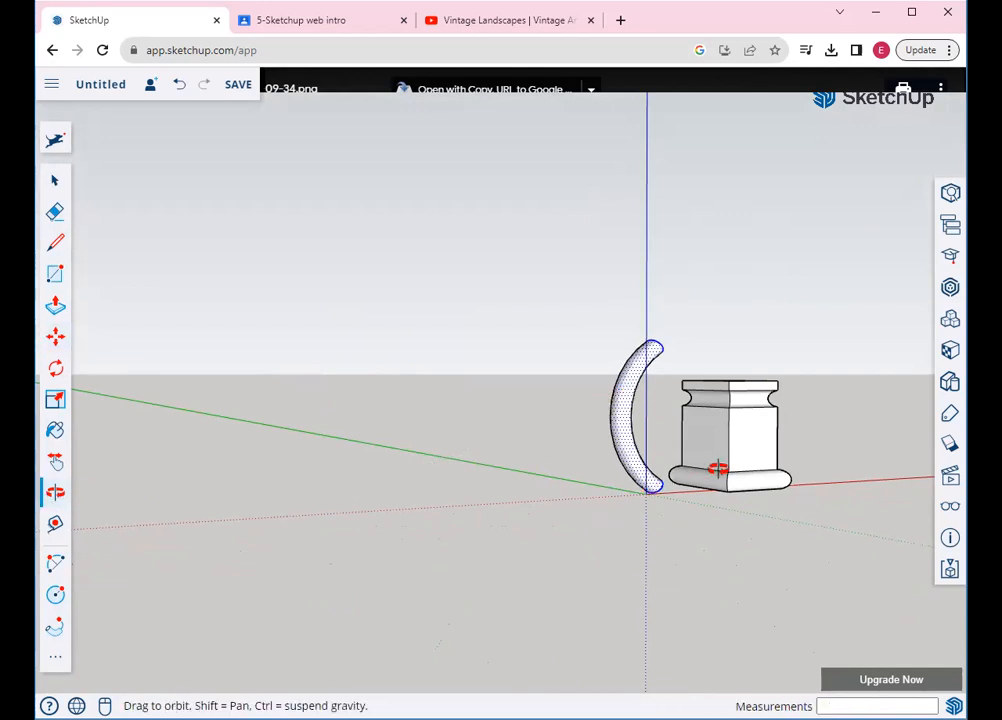
pyautogui.moveTo(582, 491); pyautogui.dragTo(461, 497)
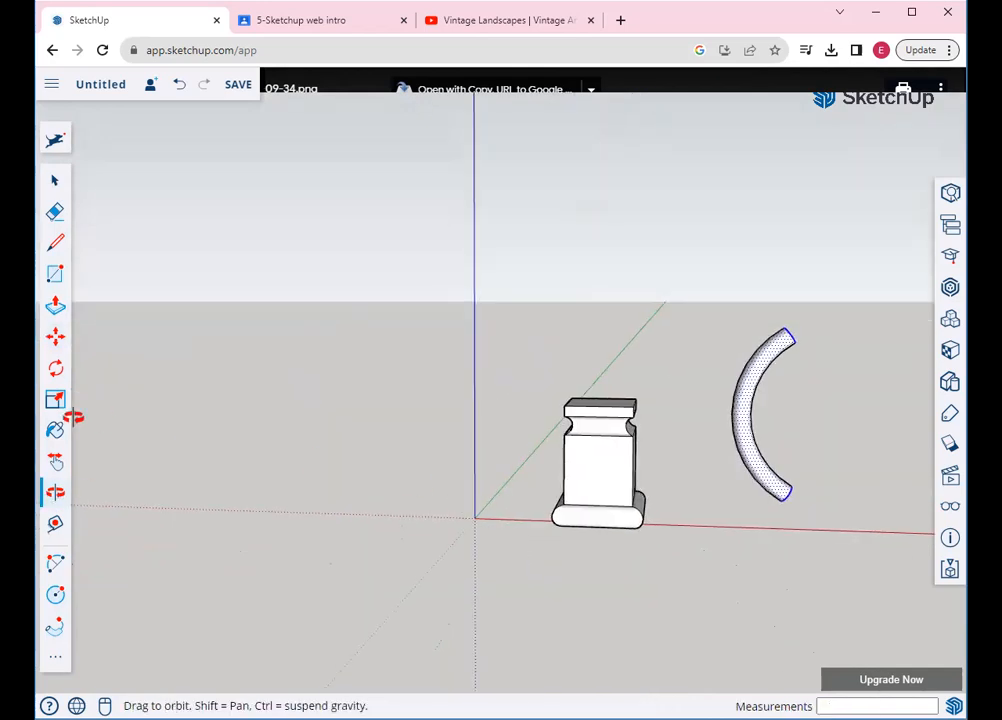
pyautogui.click(55, 337)
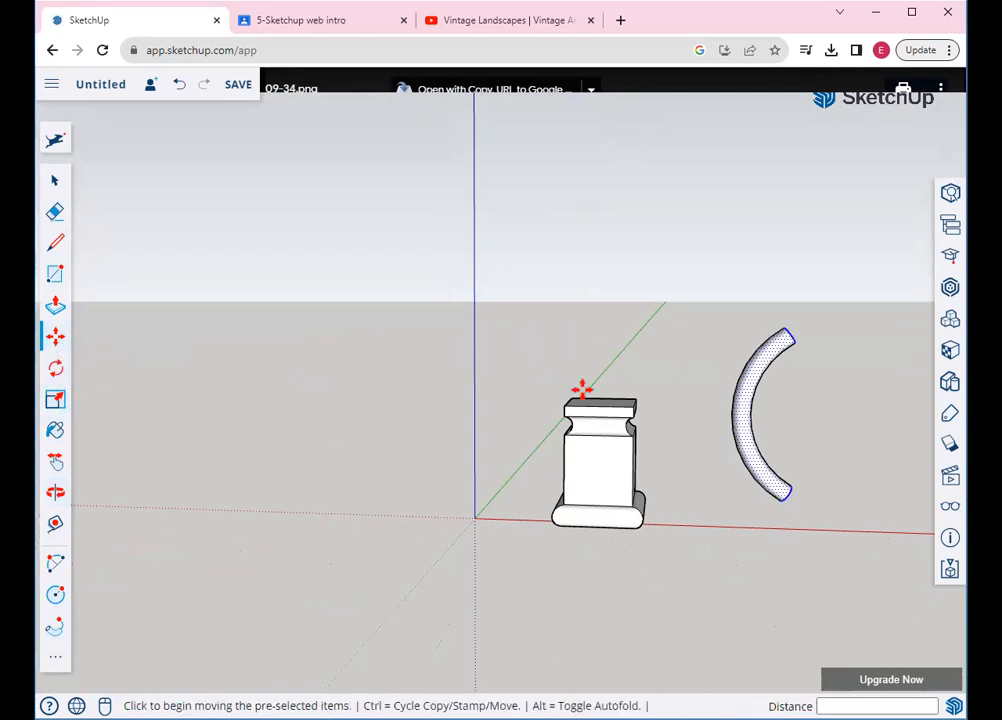
pyautogui.click(741, 420)
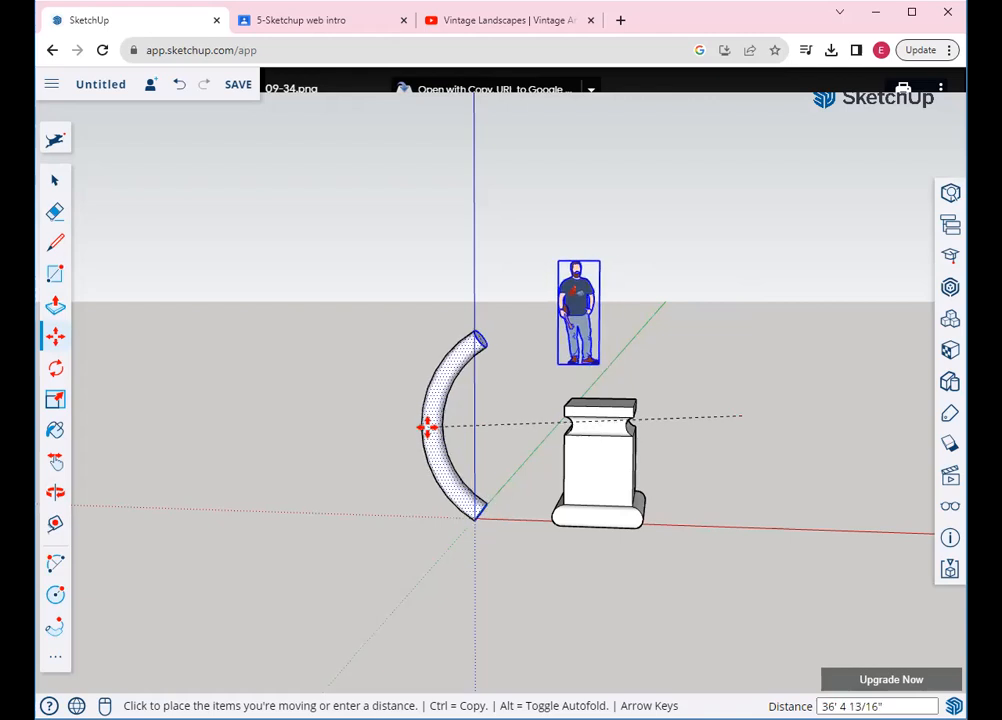
pyautogui.click(427, 428)
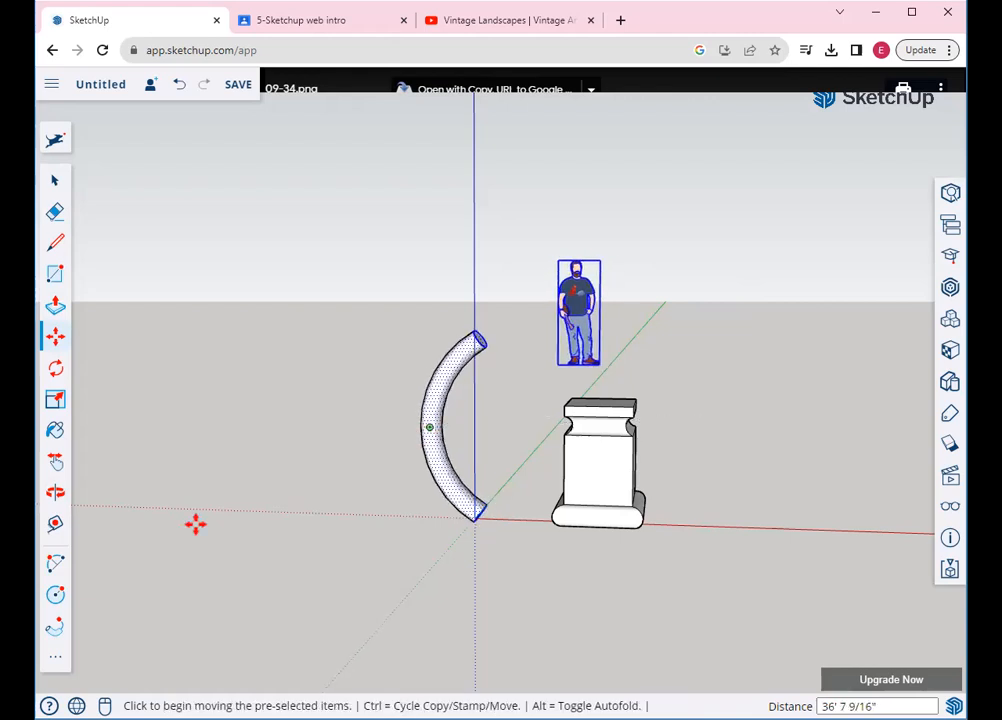
pyautogui.click(55, 491)
pyautogui.moveTo(273, 515); pyautogui.dragTo(640, 480)
pyautogui.click(57, 338)
pyautogui.click(207, 409)
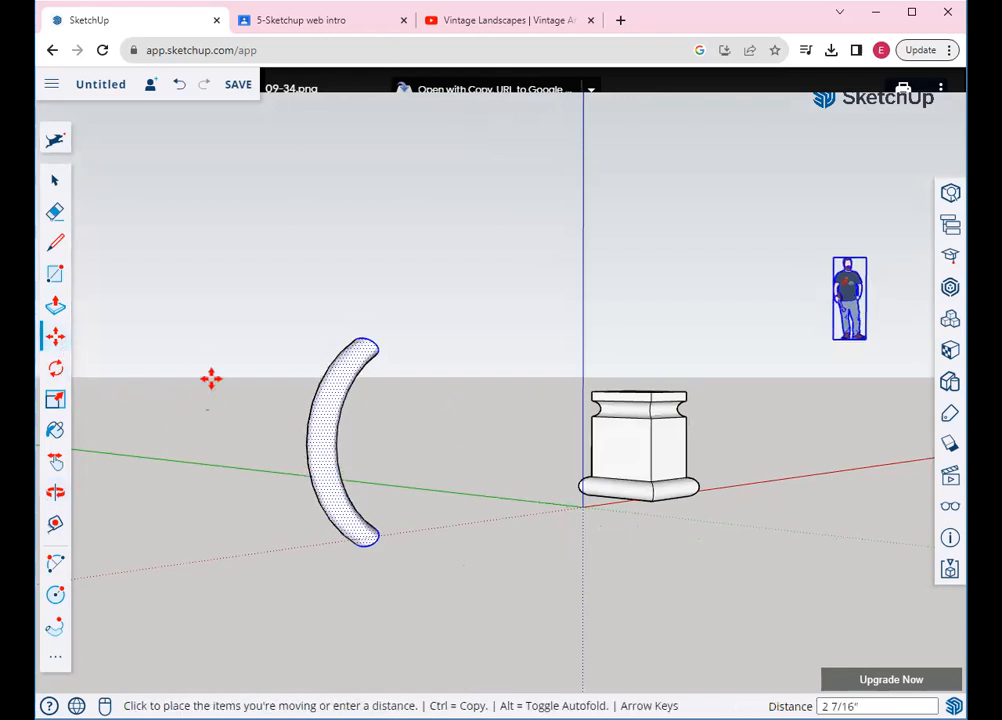
pyautogui.click(200, 311)
# Move the curved tube to a new spot facing the pedestal
pyautogui.click(55, 492)
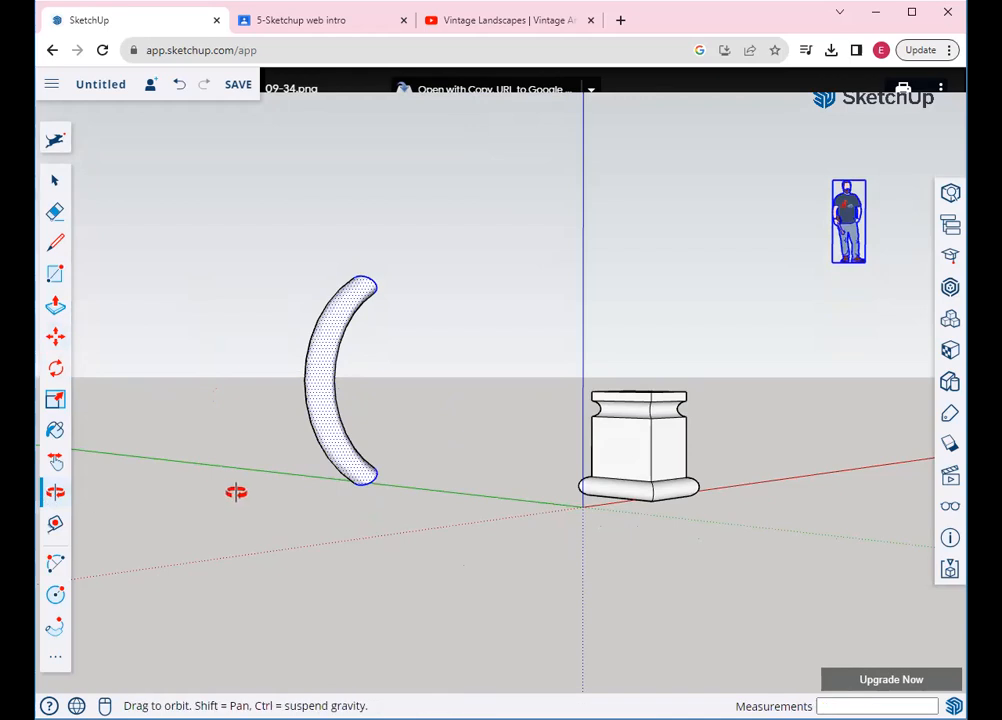
pyautogui.moveTo(503, 541); pyautogui.dragTo(183, 464)
pyautogui.click(50, 338)
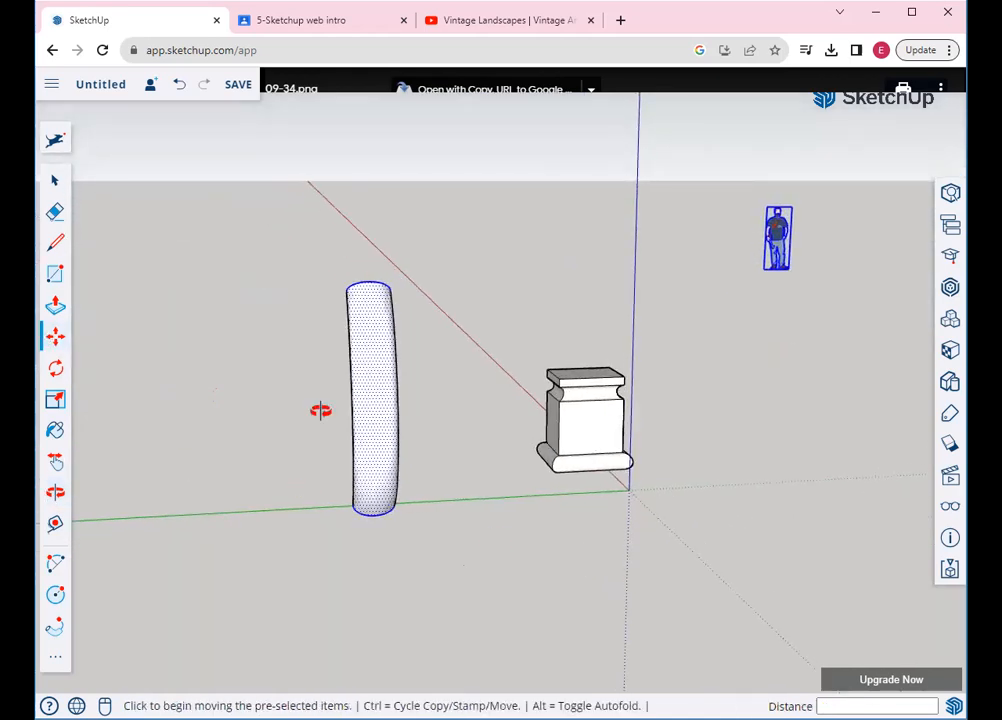
pyautogui.click(370, 444)
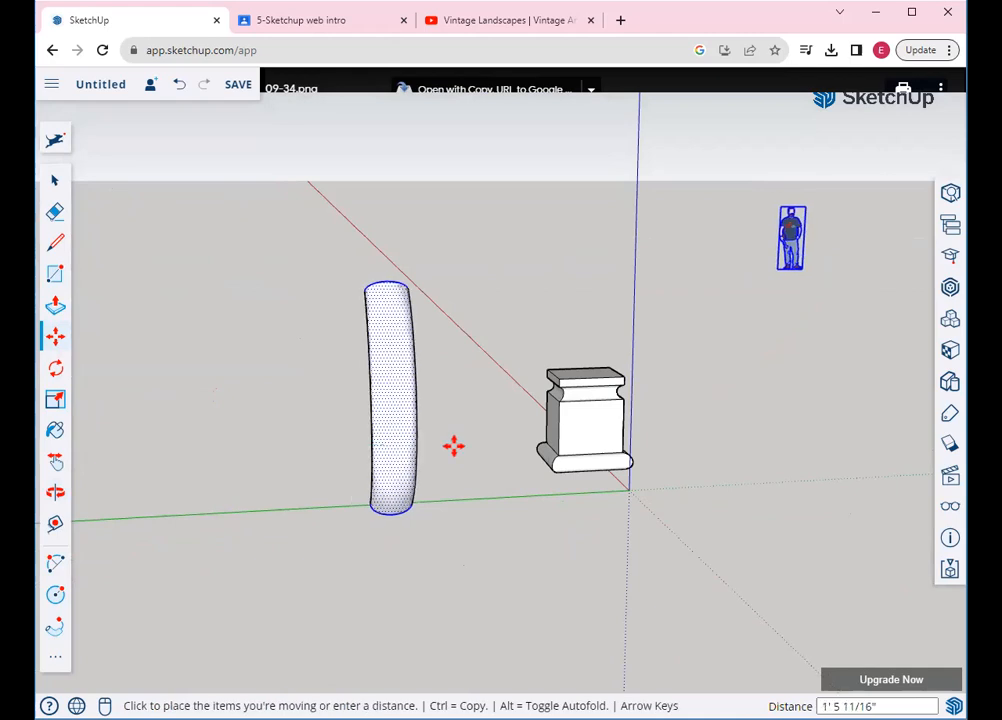
pyautogui.click(639, 434)
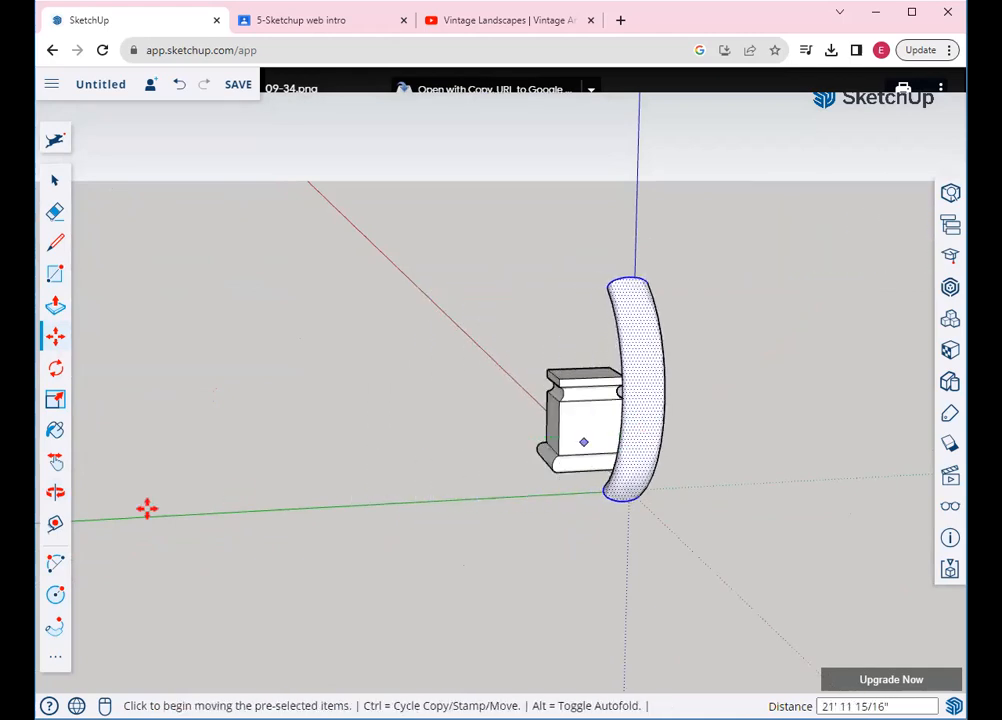
pyautogui.click(54, 494)
pyautogui.moveTo(284, 487); pyautogui.dragTo(538, 514)
pyautogui.moveTo(431, 517); pyautogui.dragTo(386, 390)
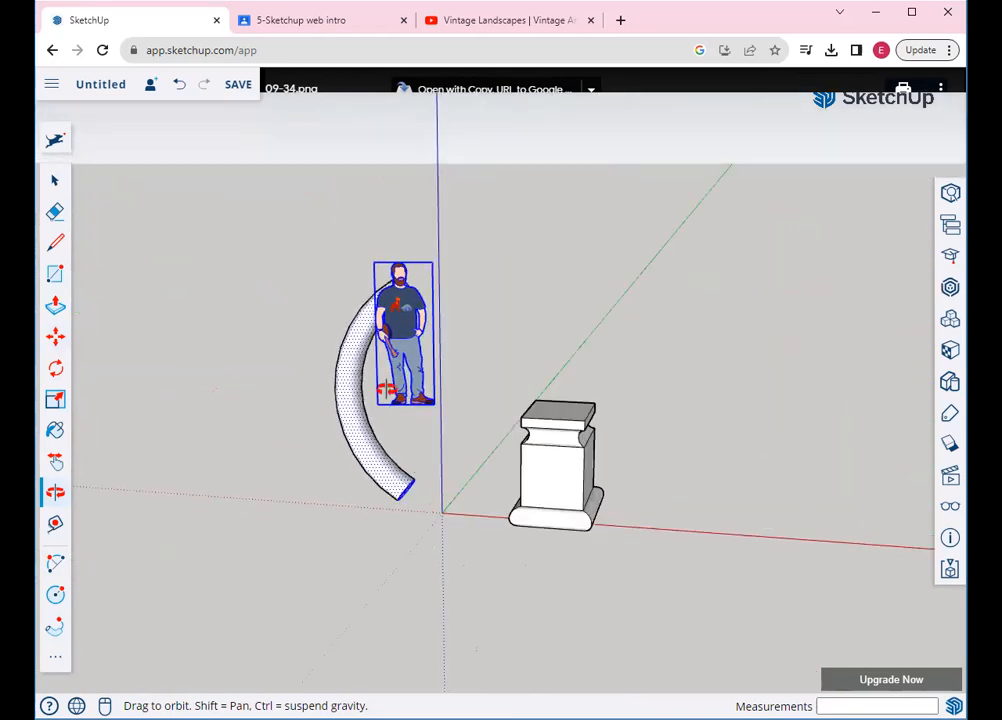
# Select the person figure and delete it from the model
pyautogui.click(54, 181)
pyautogui.click(306, 165)
pyautogui.click(407, 302)
pyautogui.press('Delete')
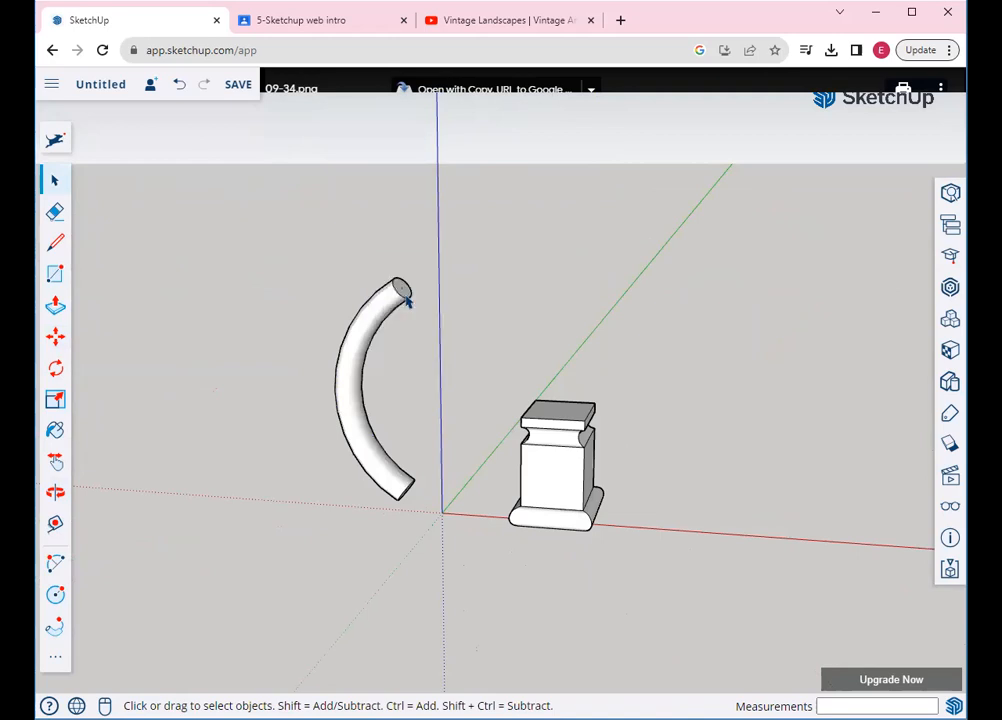
pyautogui.scroll(-2, 790, 488)
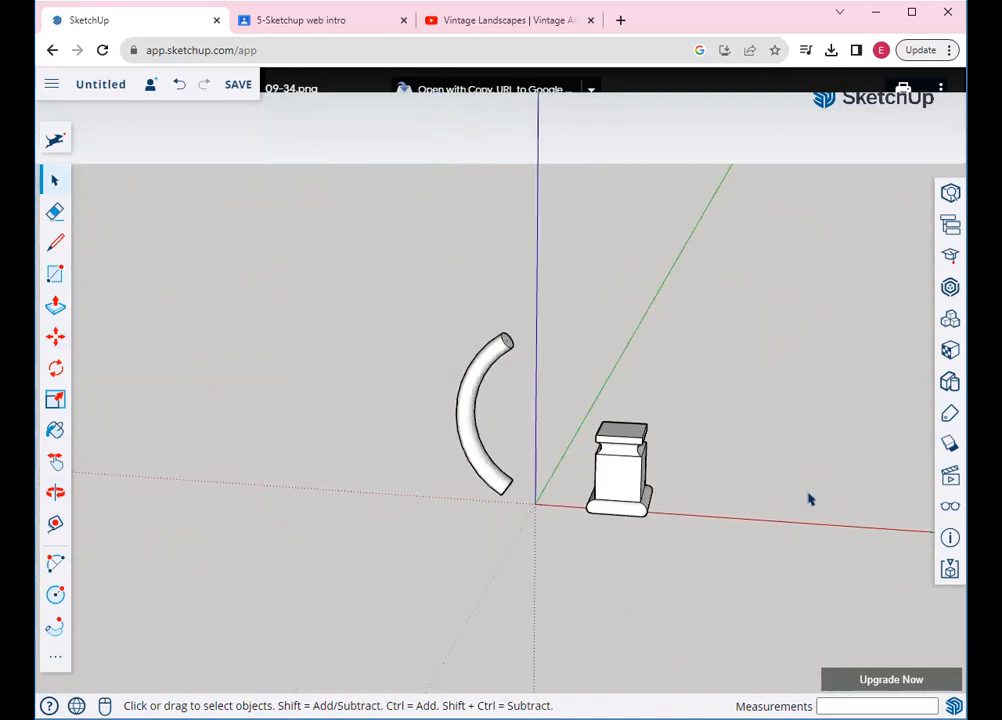
pyautogui.scroll(2, 812, 507)
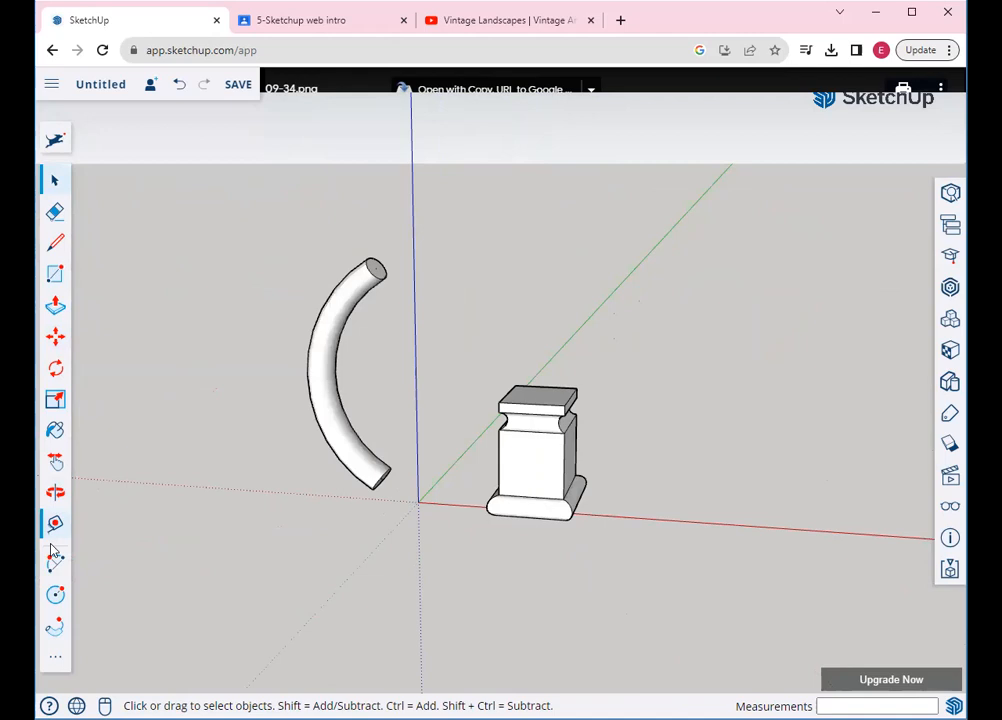
# Draw a flat circle centred on the red axis
pyautogui.click(55, 594)
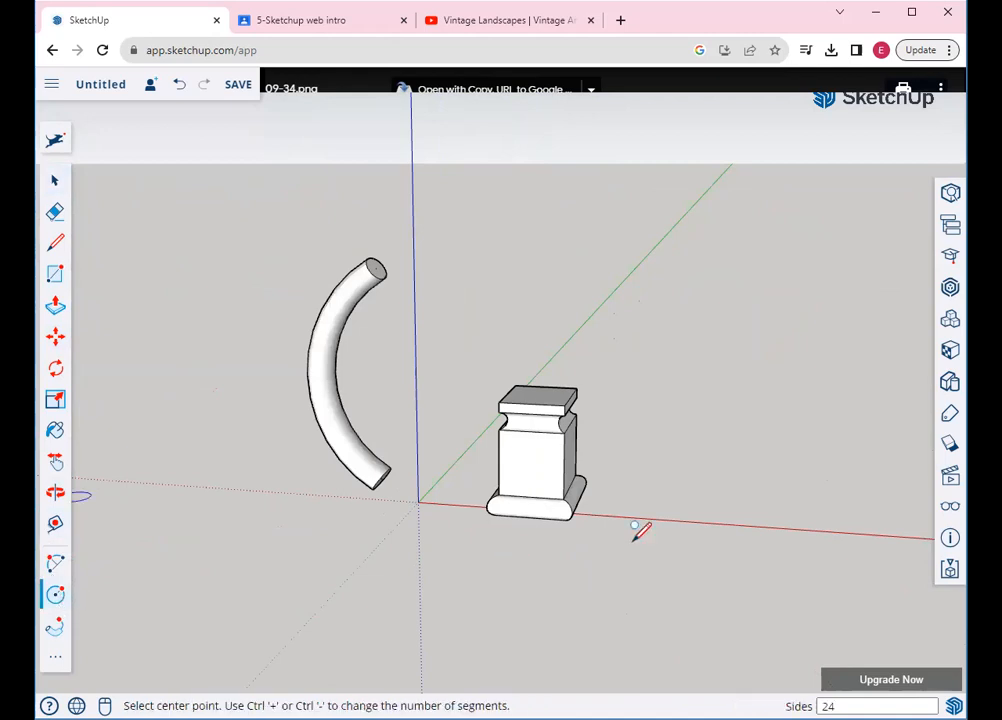
pyautogui.click(703, 518)
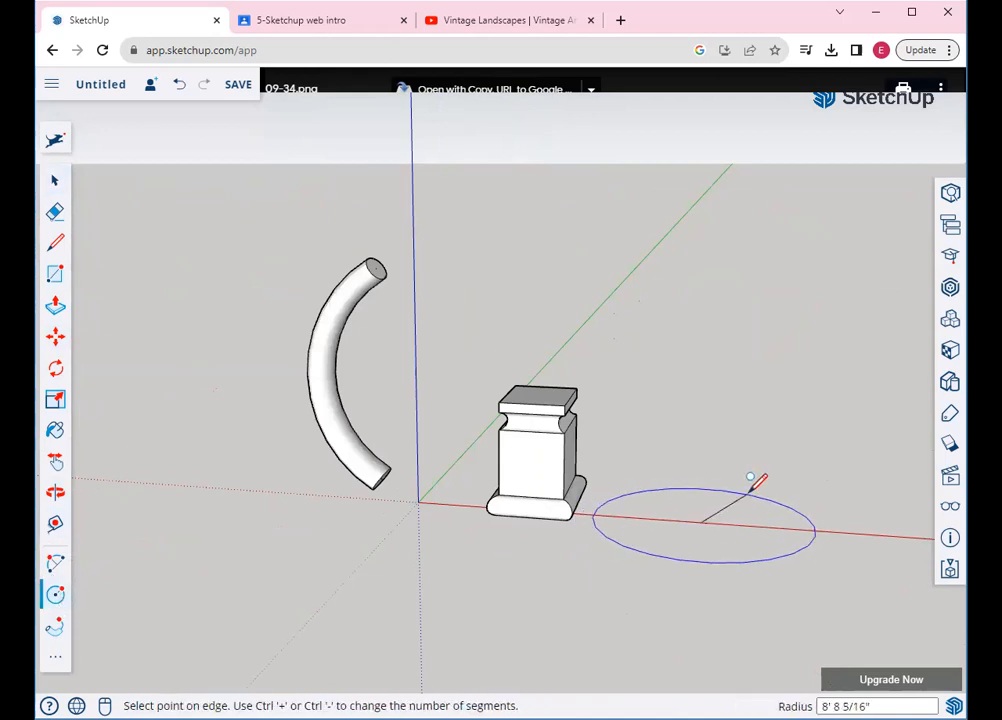
pyautogui.click(752, 490)
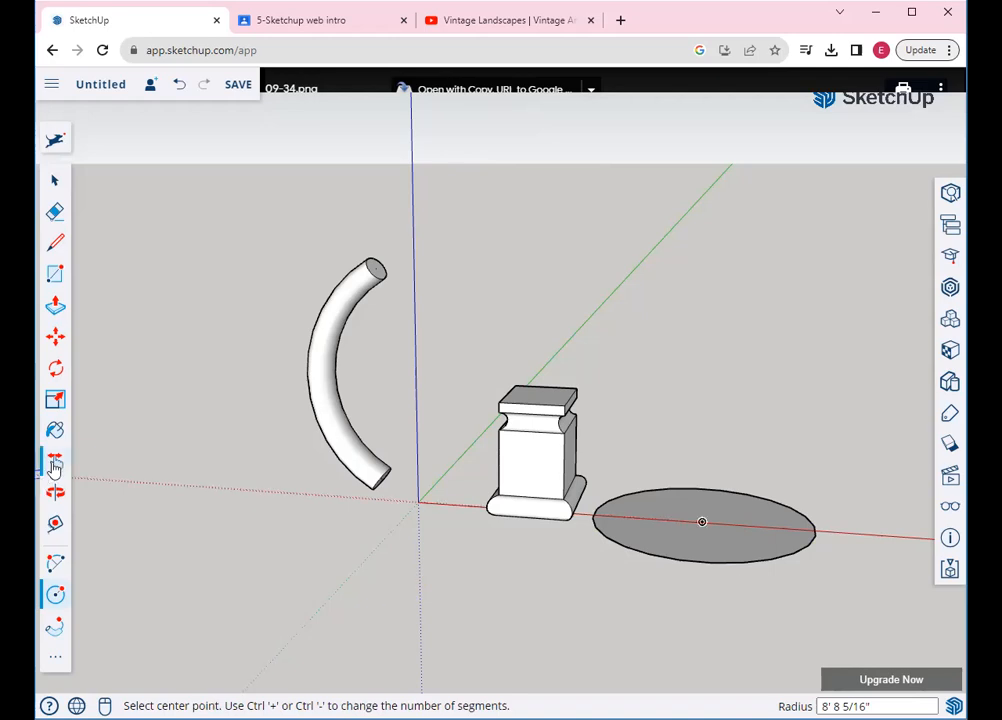
pyautogui.click(55, 462)
pyautogui.moveTo(477, 465); pyautogui.dragTo(279, 450)
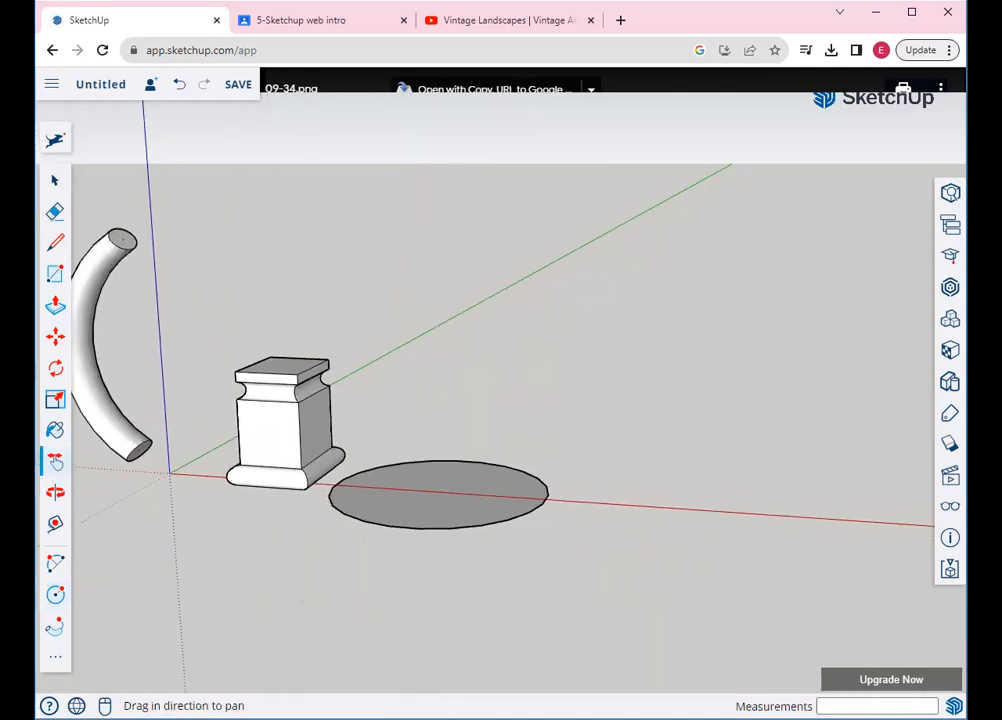
# Draw an upright right triangle: vertical line from the circle's centre, slant to the rim, back to centre
pyautogui.click(55, 243)
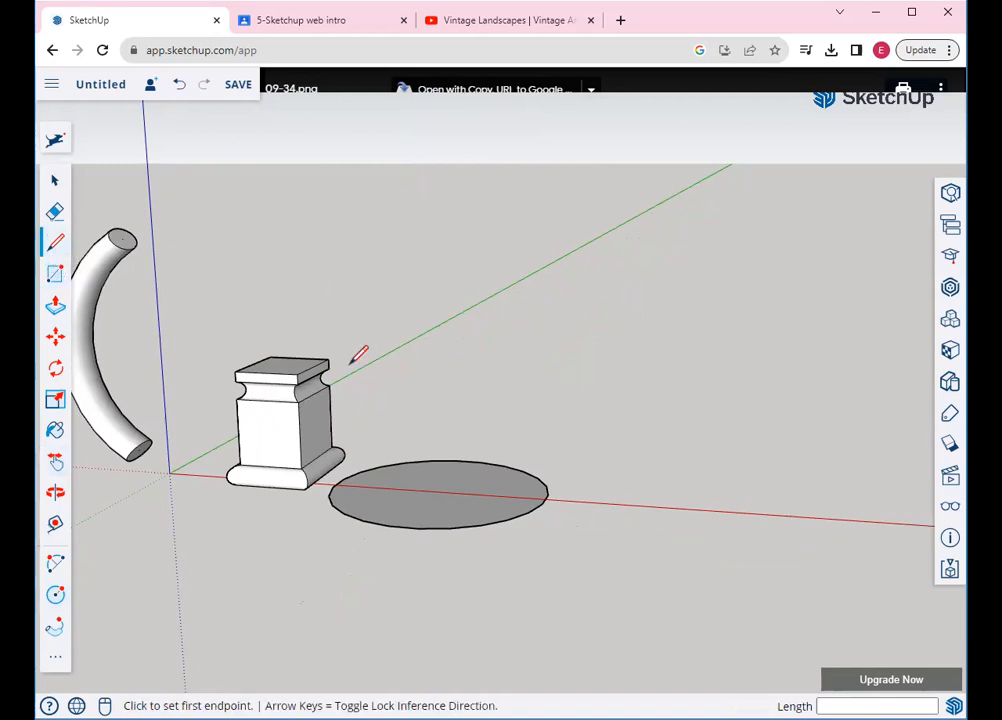
pyautogui.click(438, 489)
pyautogui.click(436, 297)
pyautogui.click(436, 297)
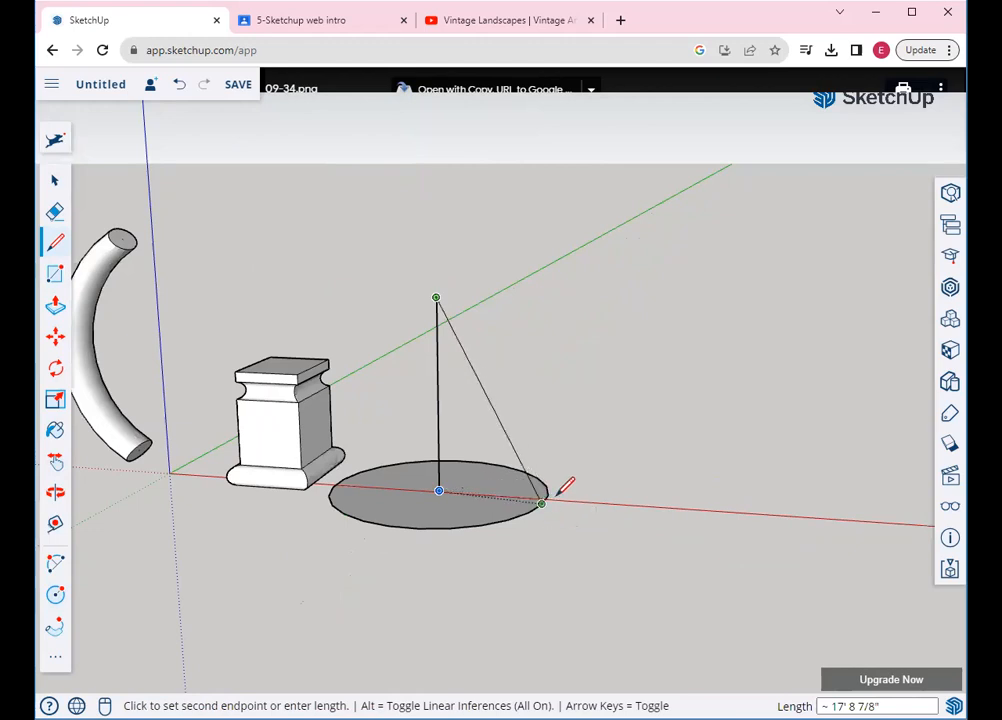
pyautogui.scroll(3, 560, 492)
pyautogui.scroll(1, 548, 498)
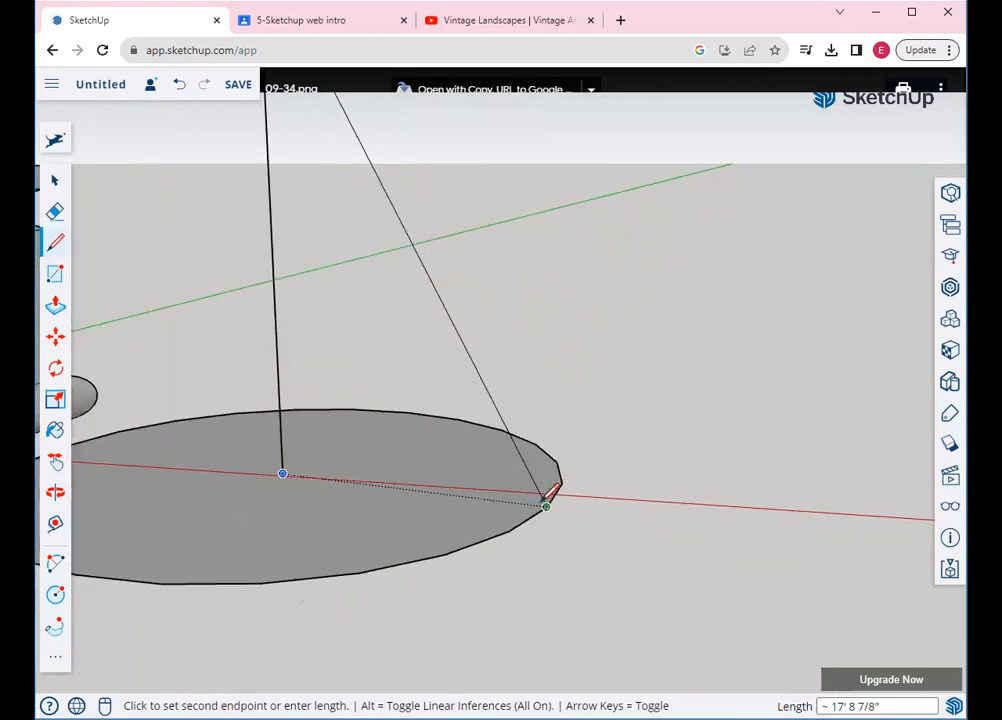
pyautogui.click(490, 537)
pyautogui.click(490, 537)
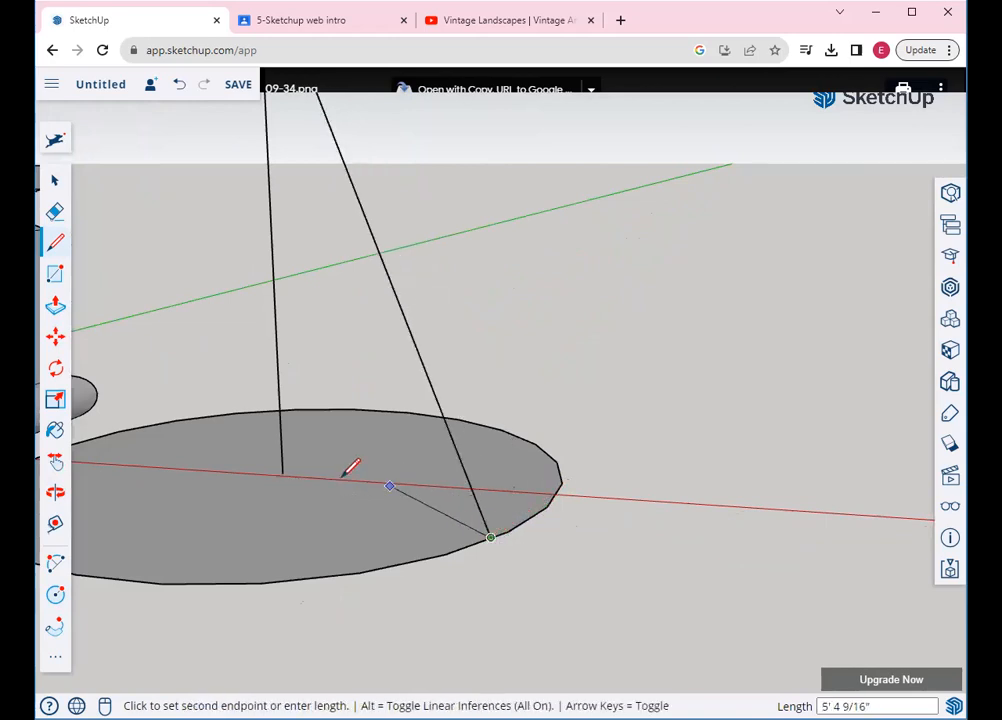
pyautogui.click(300, 474)
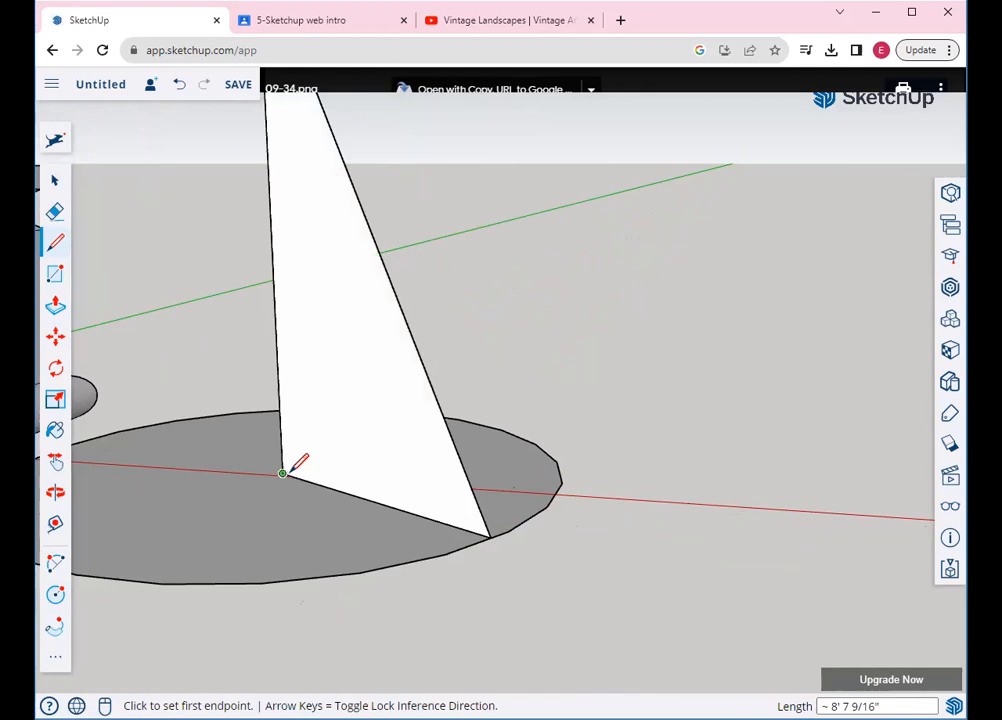
pyautogui.scroll(-1, 298, 471)
pyautogui.scroll(-1, 298, 469)
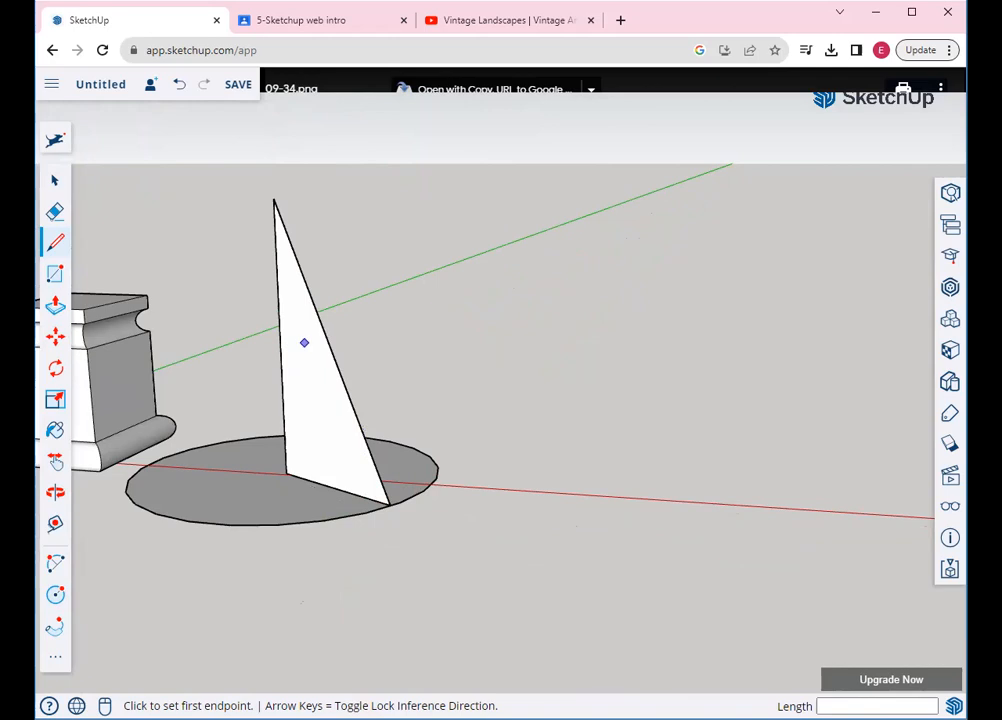
# Sweep the triangle face around the circle's edge with Follow Me to make a solid cone
pyautogui.click(54, 630)
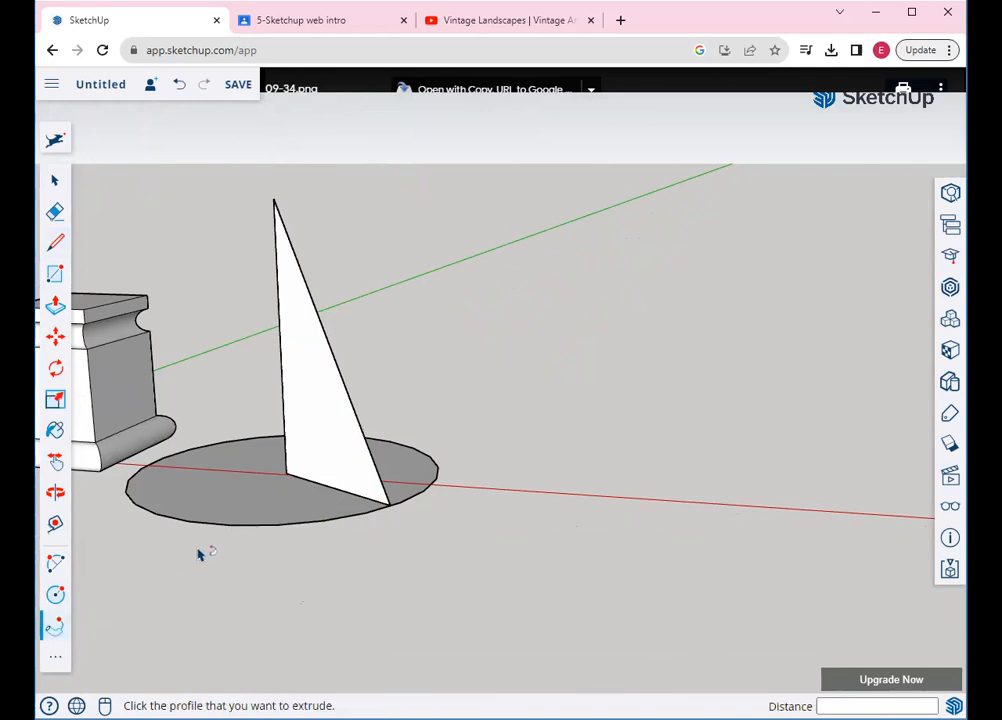
pyautogui.click(365, 492)
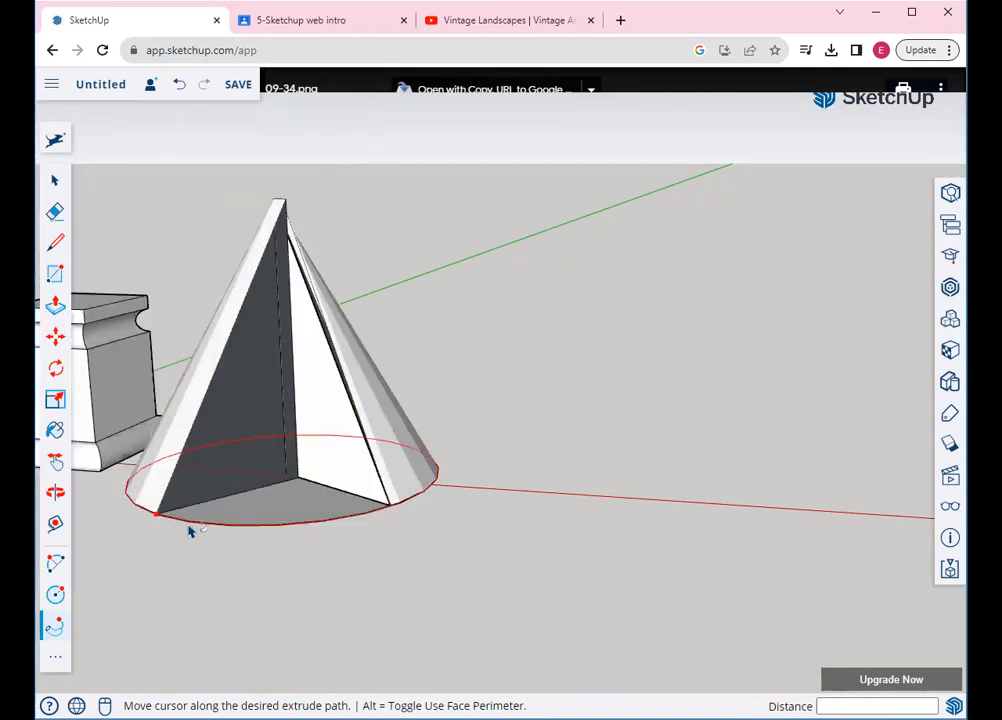
pyautogui.click(390, 512)
pyautogui.scroll(-1, 393, 510)
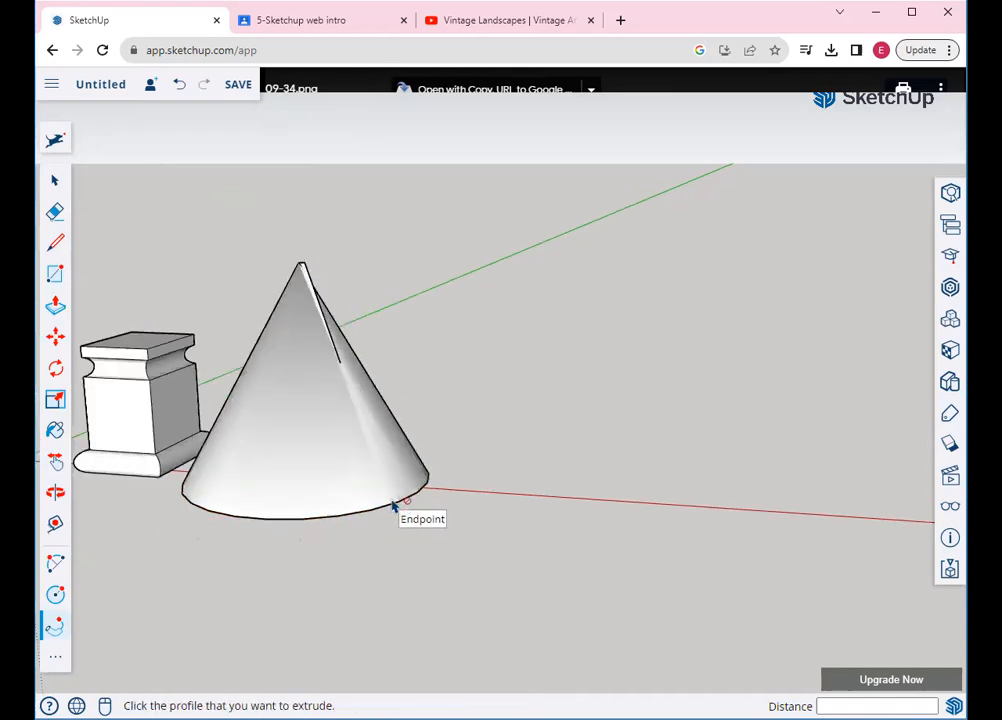
pyautogui.scroll(-3, 393, 507)
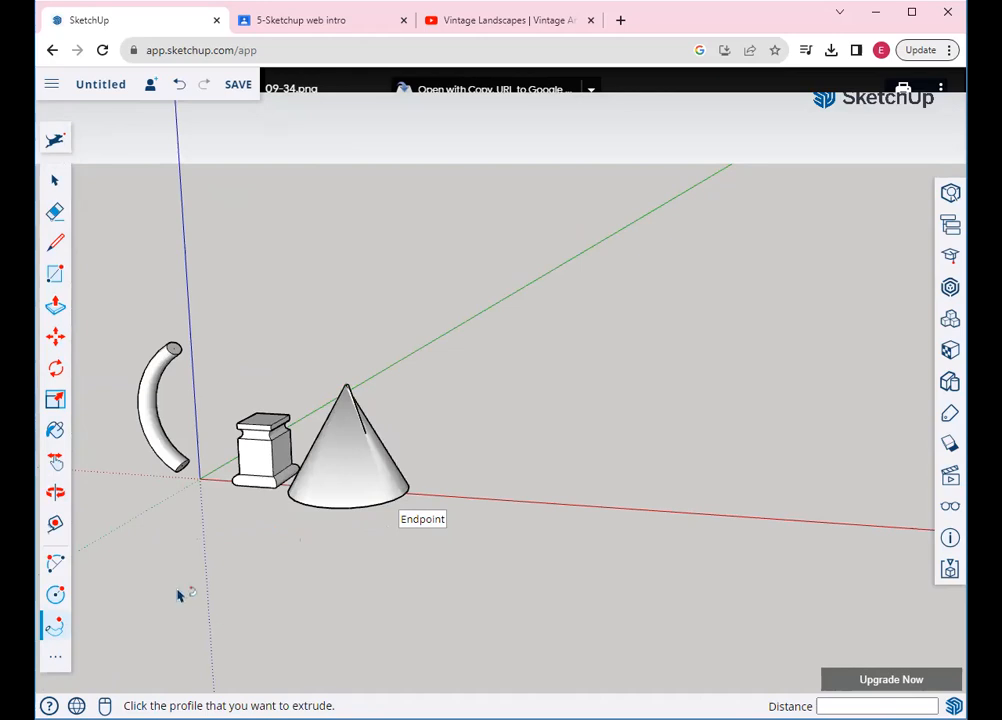
pyautogui.press('h')
pyautogui.moveTo(297, 492); pyautogui.dragTo(254, 510)
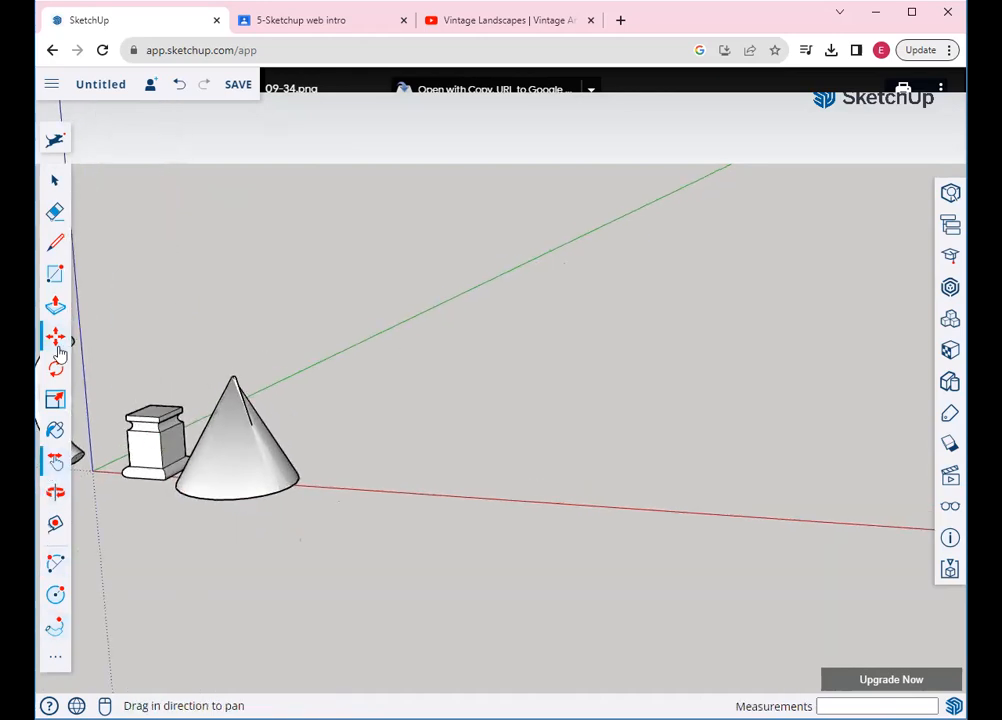
# Draw a second circle centred on the red axis with a 13' 5" radius
pyautogui.click(55, 595)
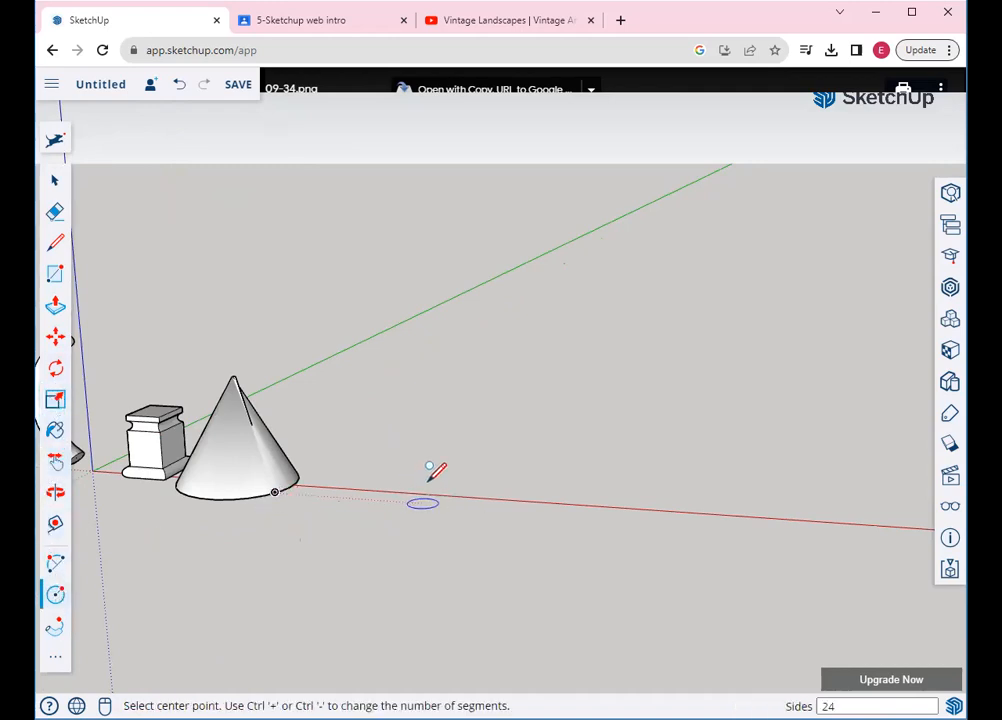
pyautogui.scroll(2, 405, 474)
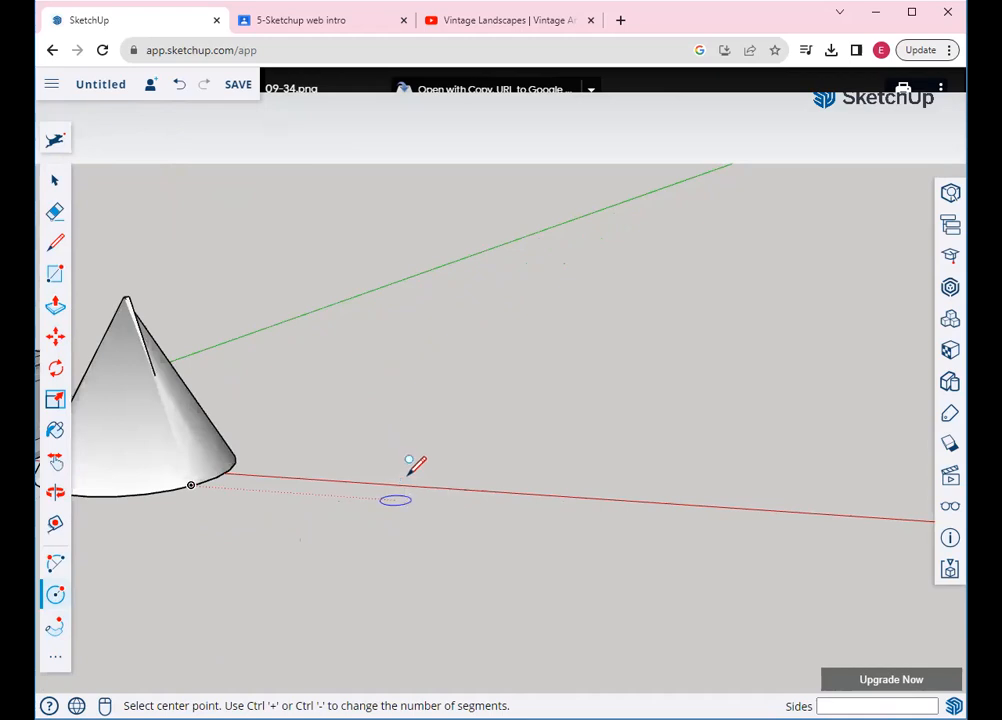
pyautogui.click(407, 481)
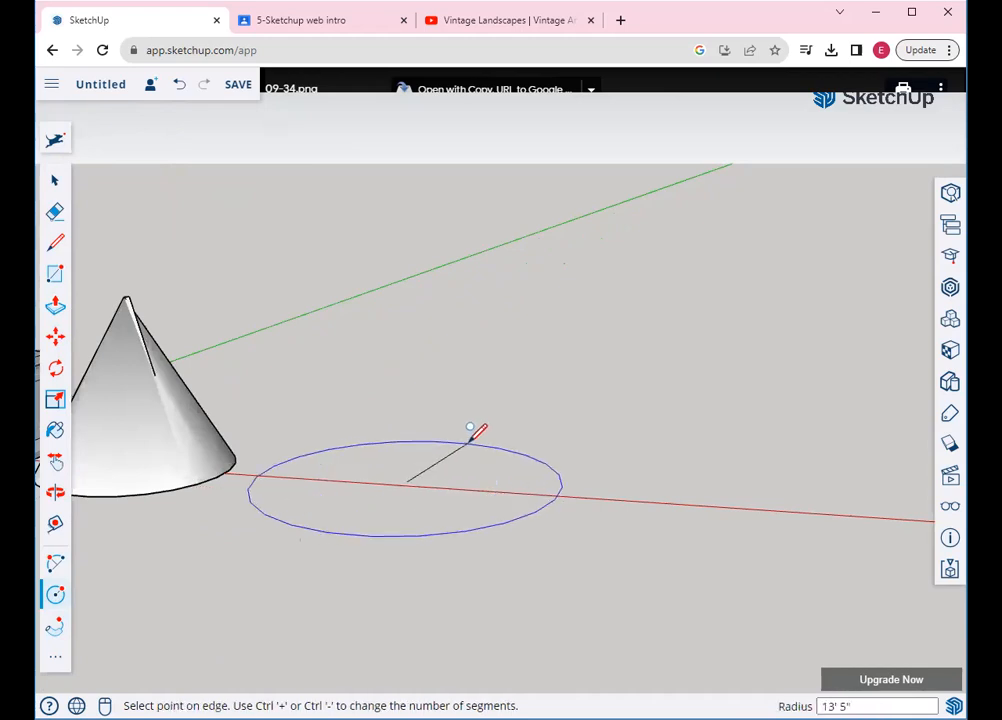
pyautogui.click(468, 440)
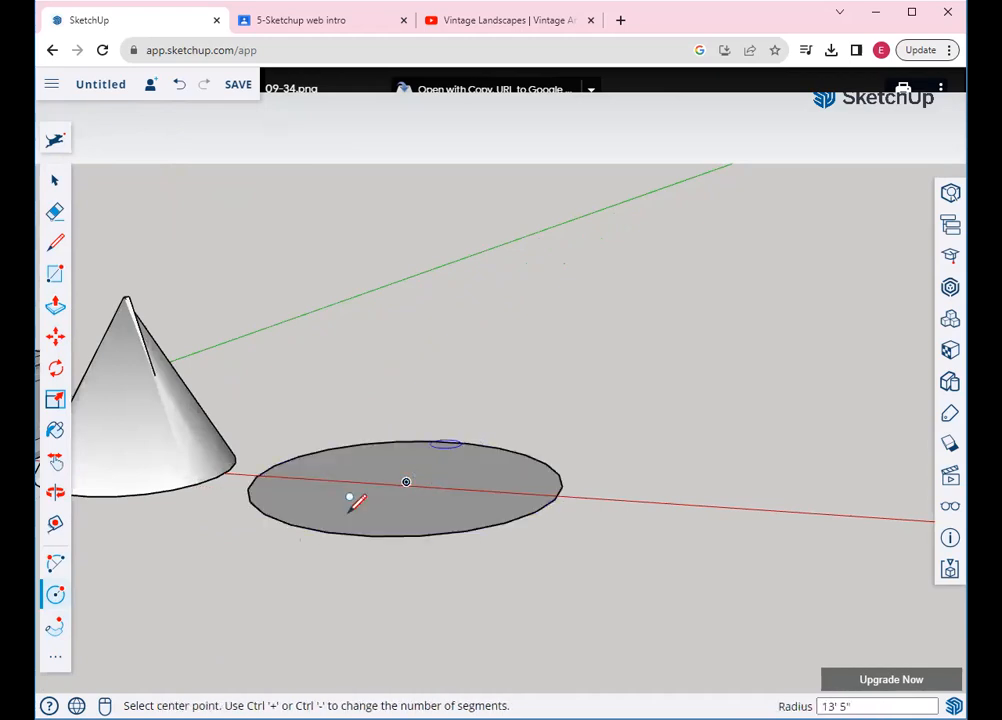
# Try drawing rectangles from the circle's centre, undoing each flat result
pyautogui.click(57, 247)
pyautogui.click(56, 274)
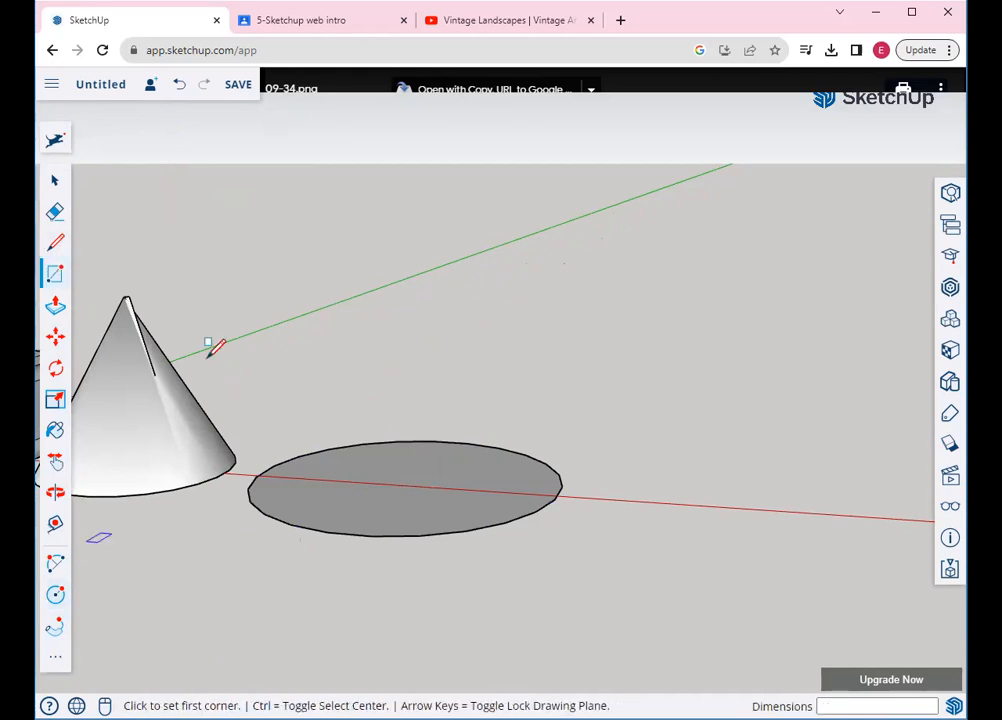
pyautogui.click(406, 482)
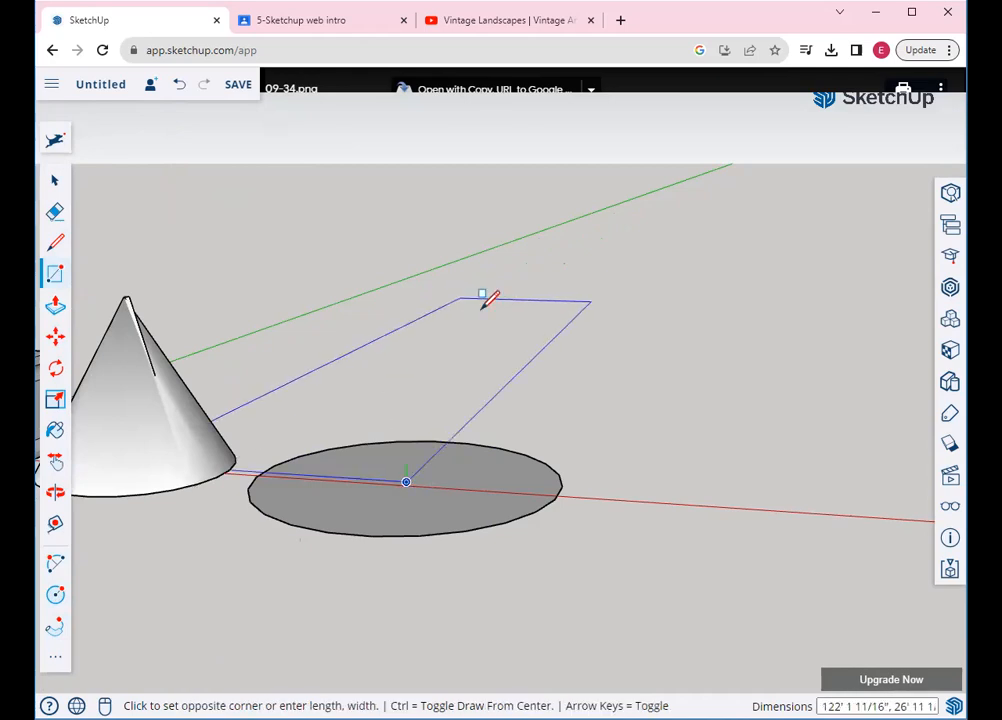
pyautogui.click(577, 432)
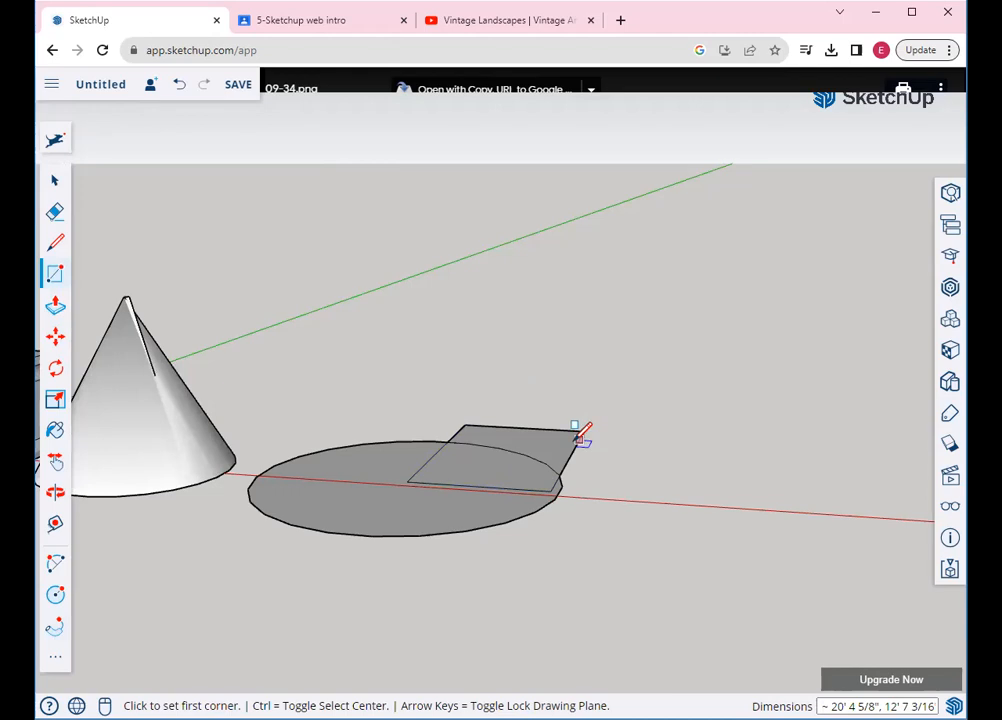
pyautogui.hotkey('ctrl', 'z')
pyautogui.press('ctrl')
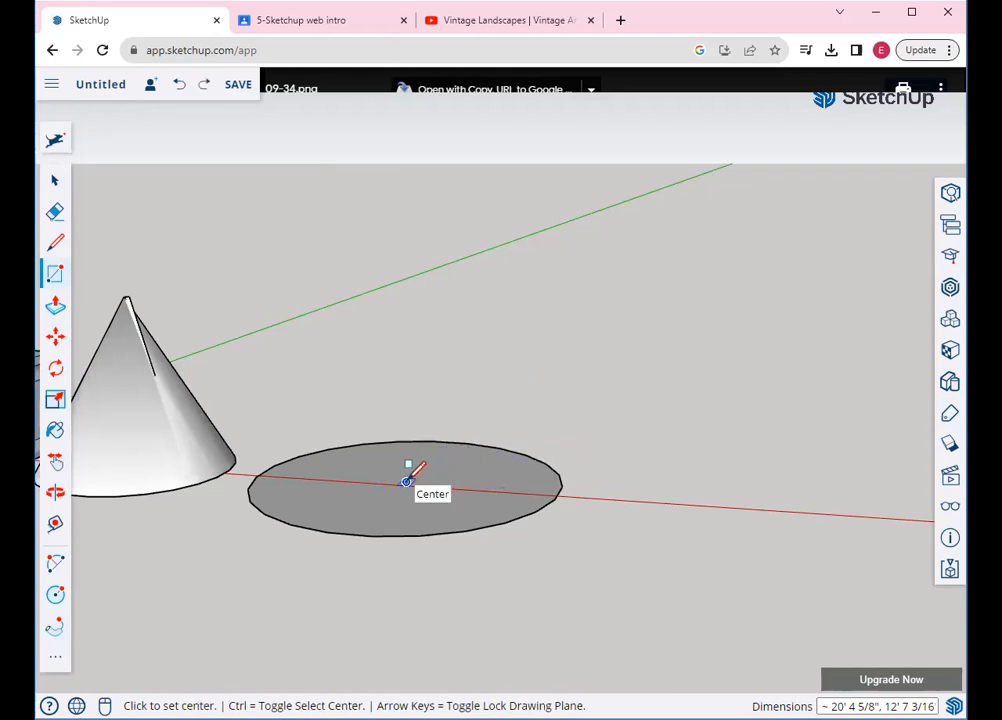
pyautogui.click(530, 402)
pyautogui.click(578, 412)
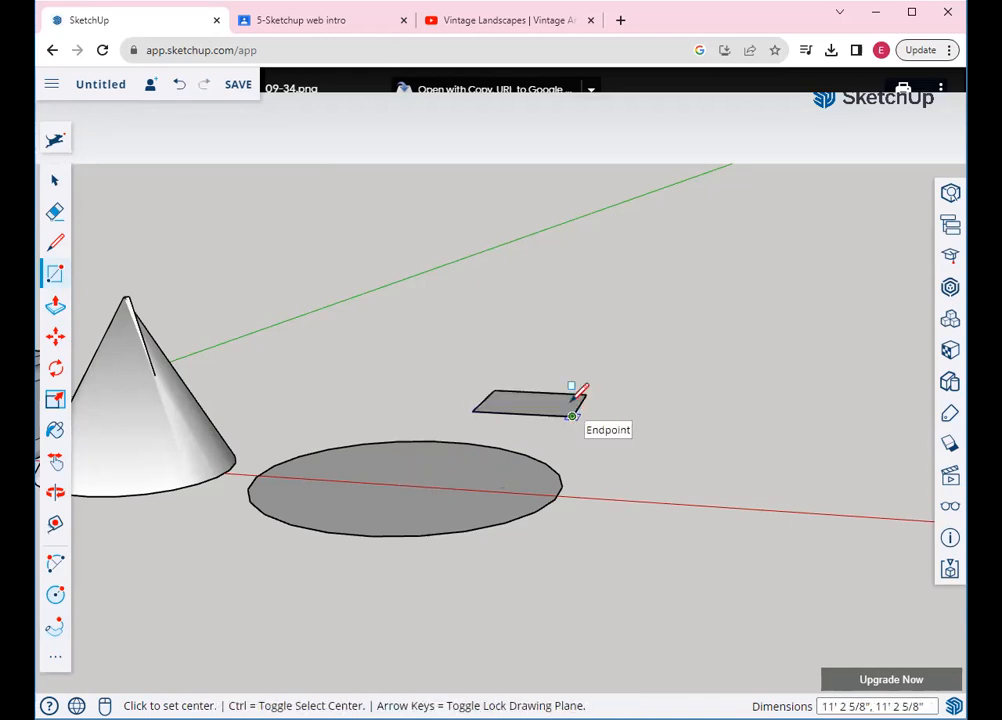
pyautogui.hotkey('ctrl', 'z')
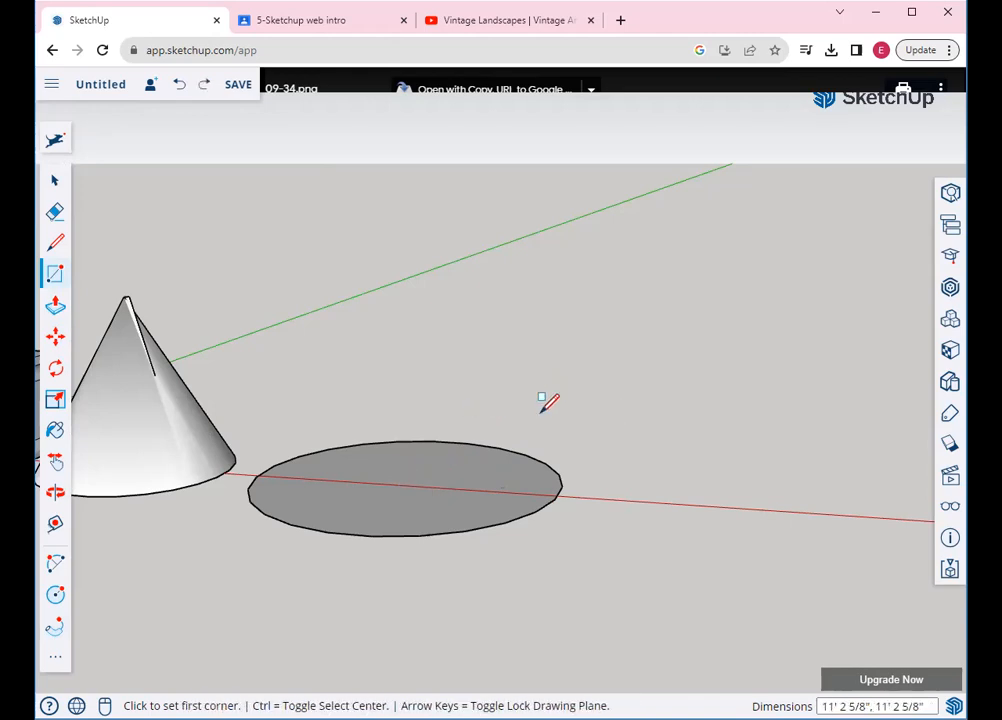
# Turn off draw-from-centre, lock to a vertical plane, and draw the upright rectangle from centre to rim
pyautogui.click(406, 482)
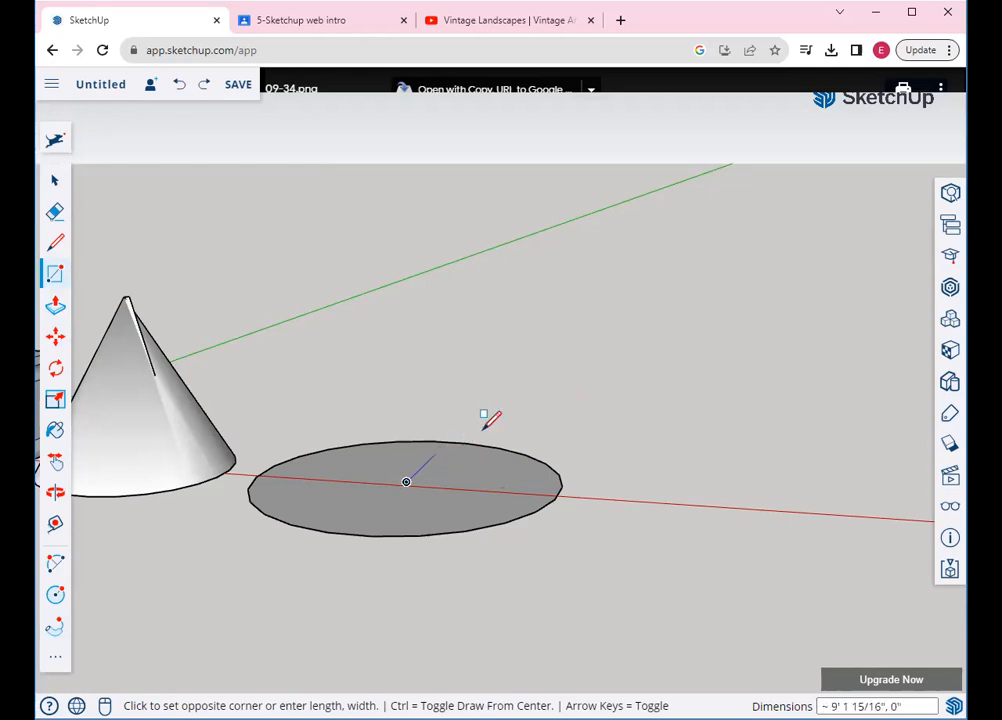
pyautogui.click(532, 397)
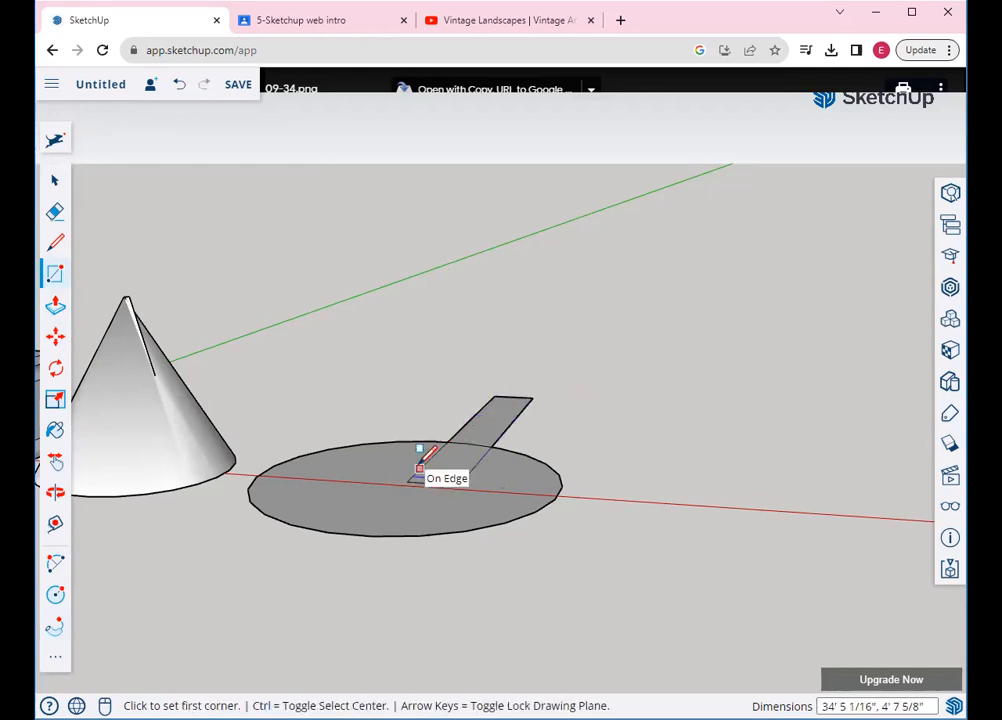
pyautogui.hotkey('ctrl', 'z')
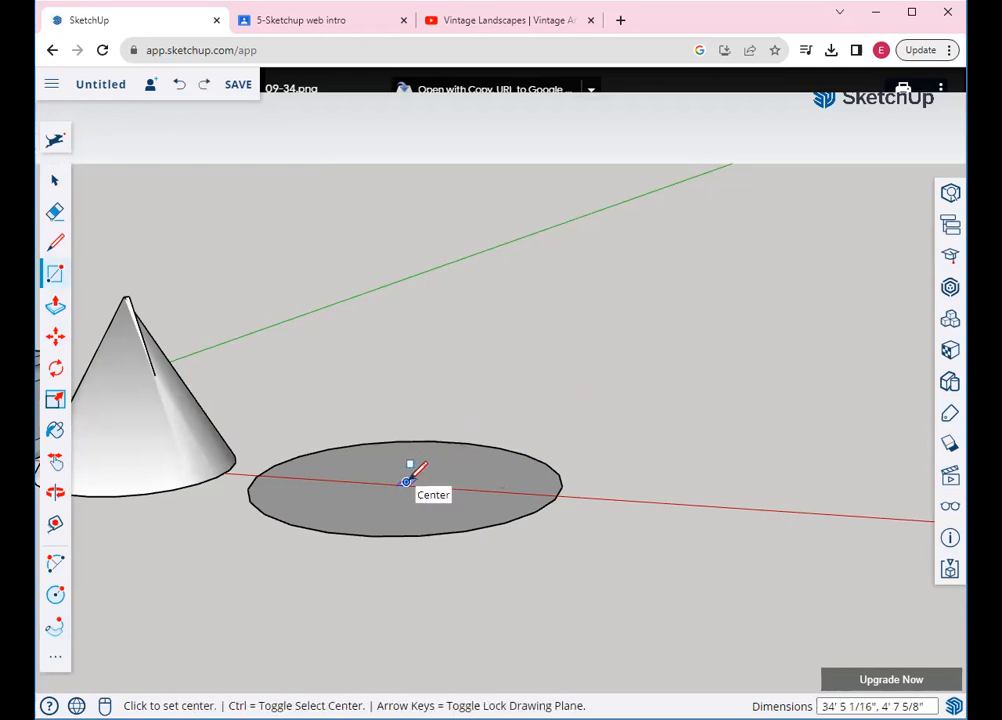
pyautogui.press('ctrl')
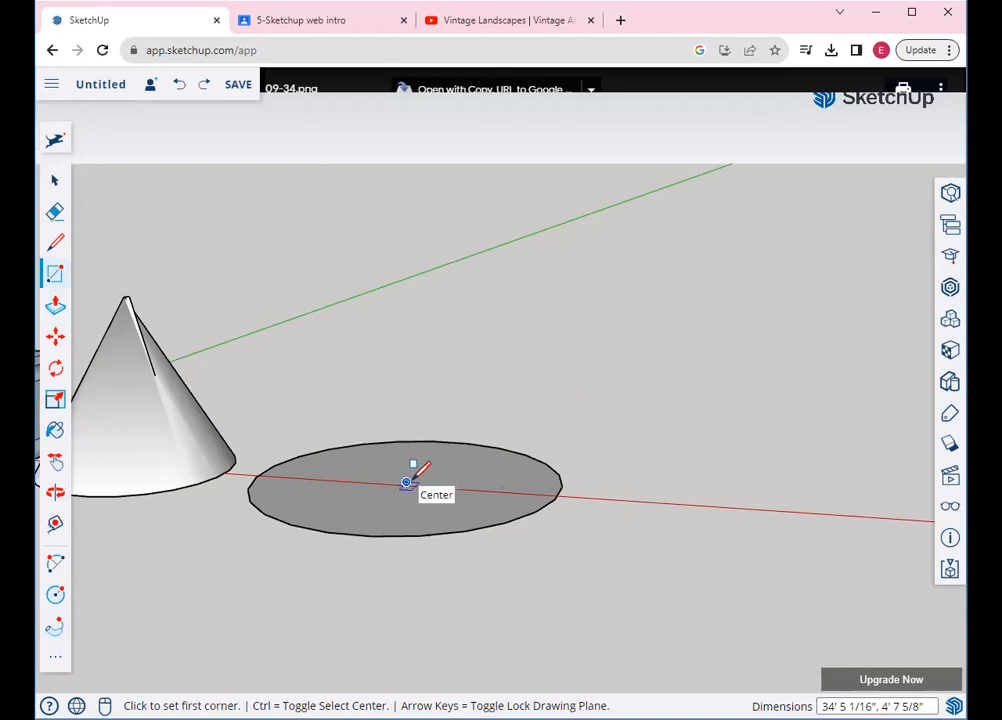
pyautogui.press('Left')
pyautogui.click(406, 482)
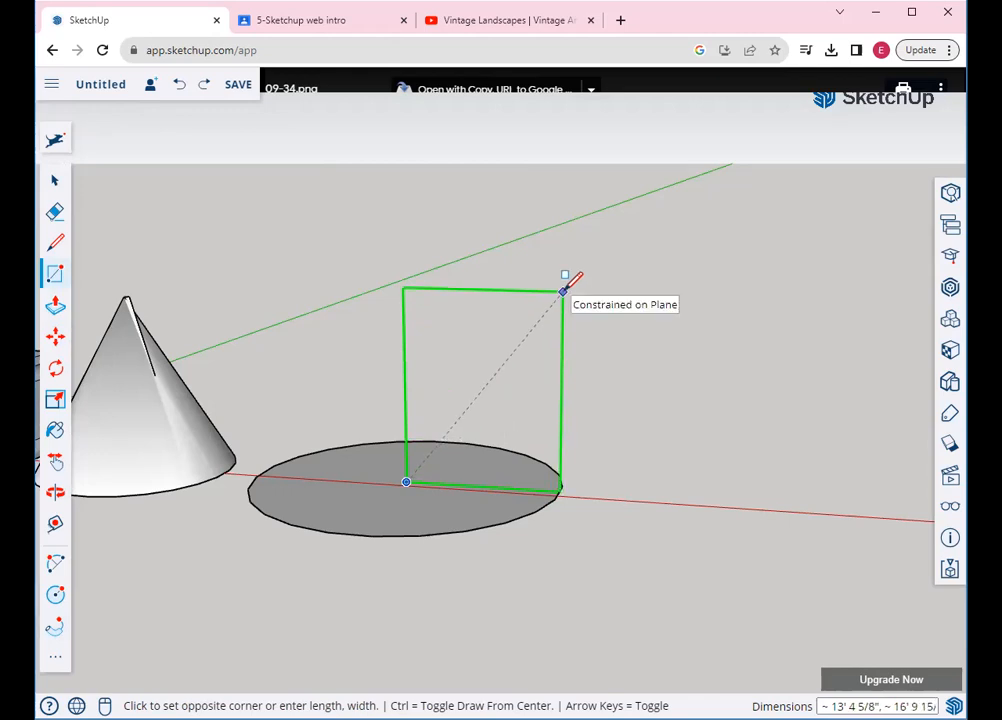
pyautogui.click(563, 291)
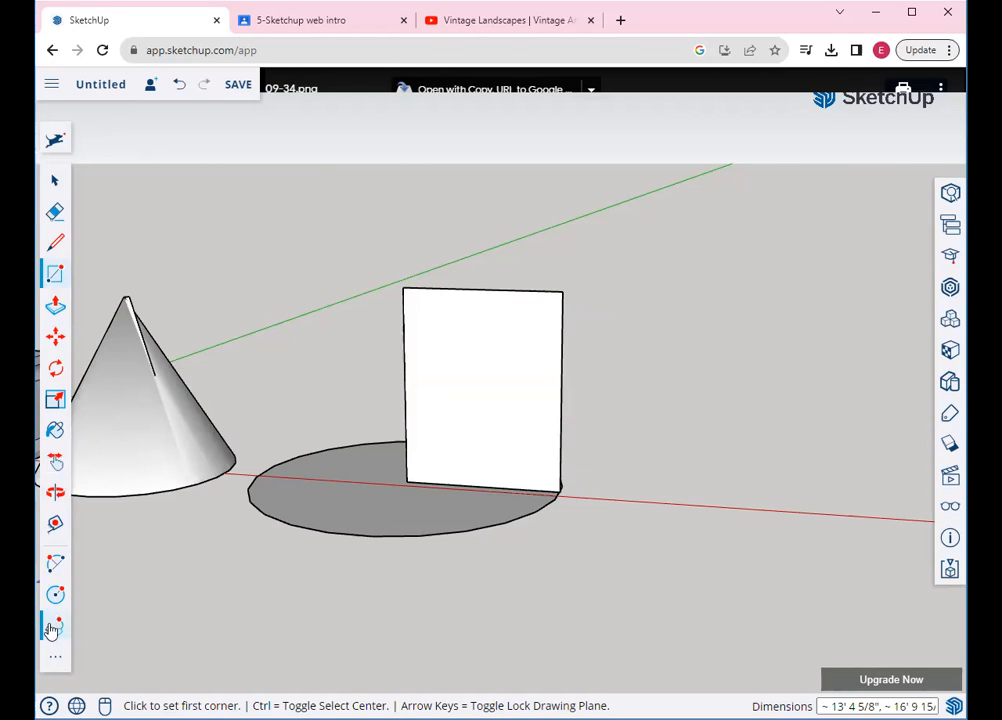
# Draw a quarter-circle arc from the panel's bottom-right corner to its left edge
pyautogui.click(60, 563)
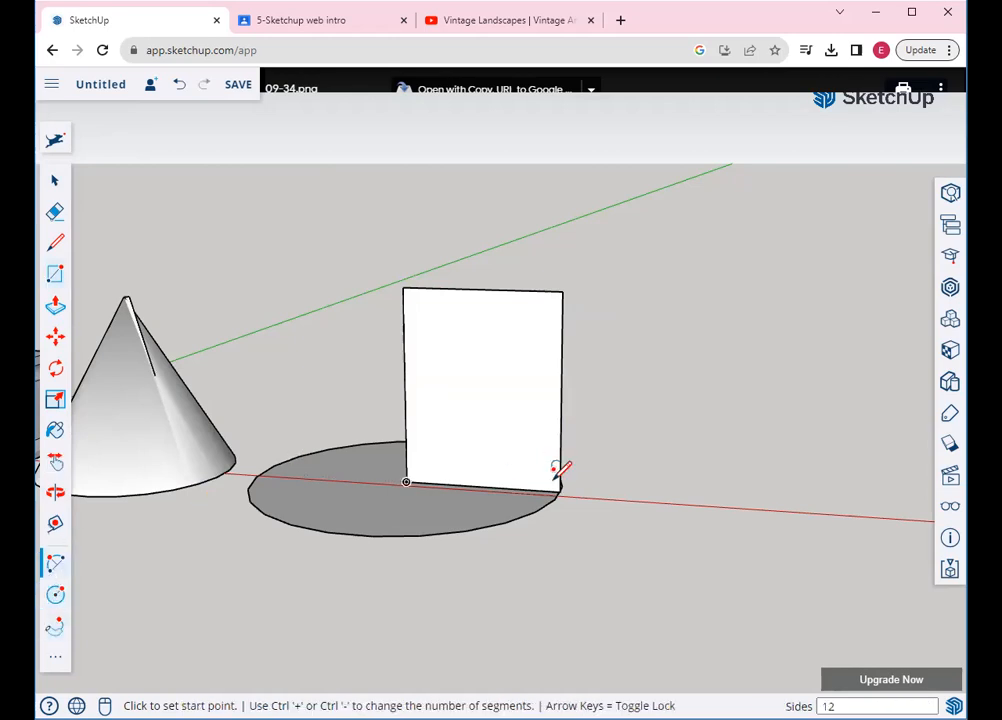
pyautogui.scroll(4, 556, 471)
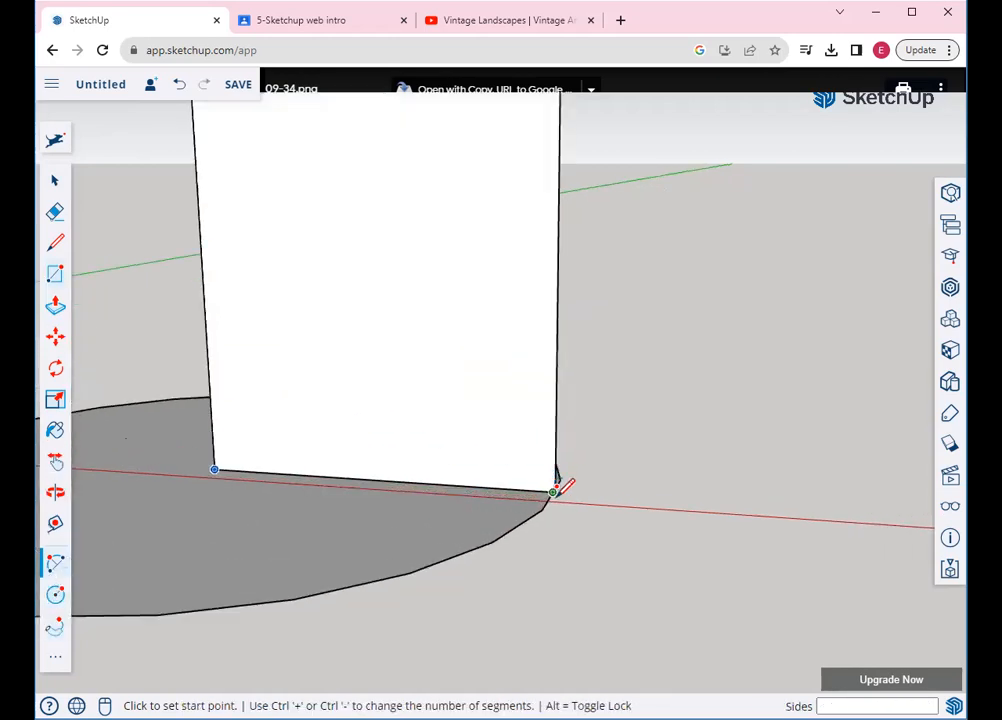
pyautogui.scroll(2, 556, 490)
pyautogui.click(553, 485)
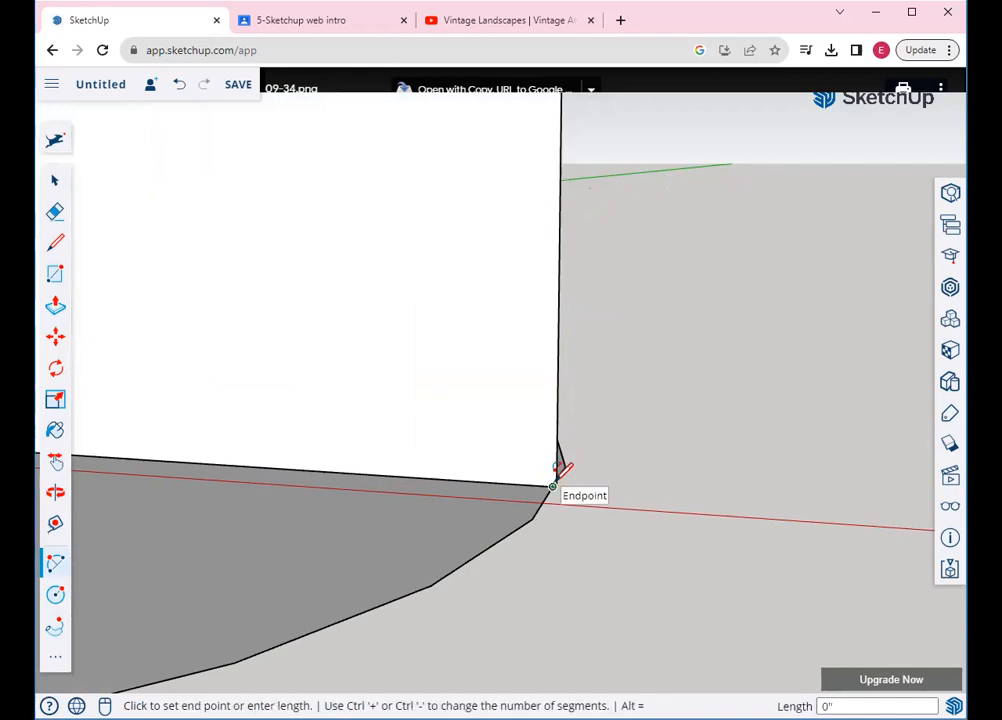
pyautogui.scroll(-4, 556, 470)
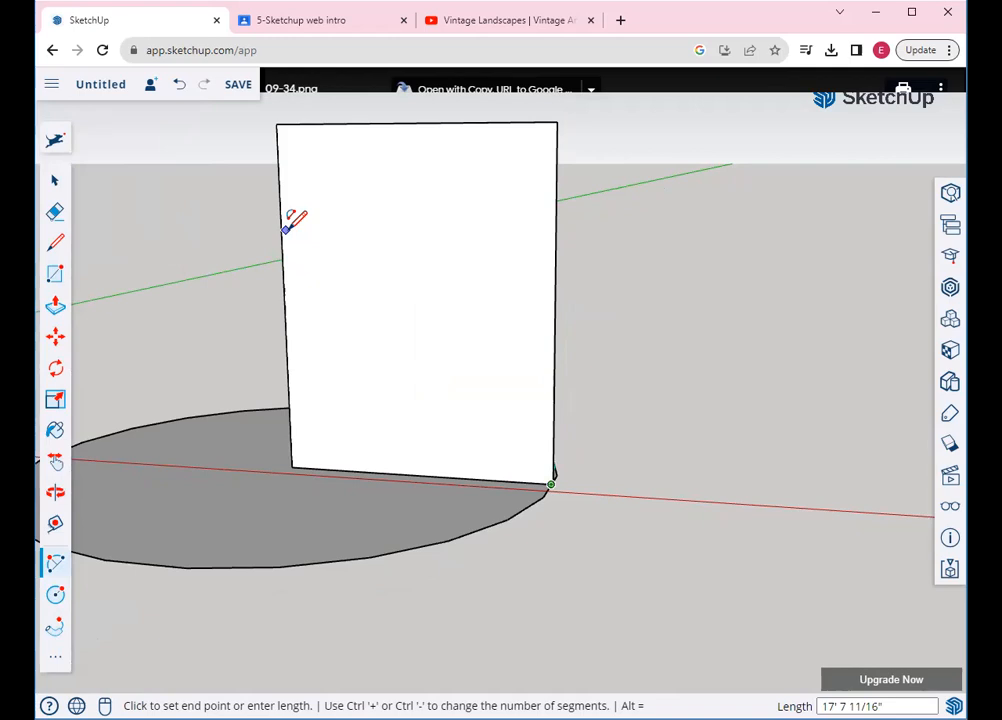
pyautogui.click(281, 231)
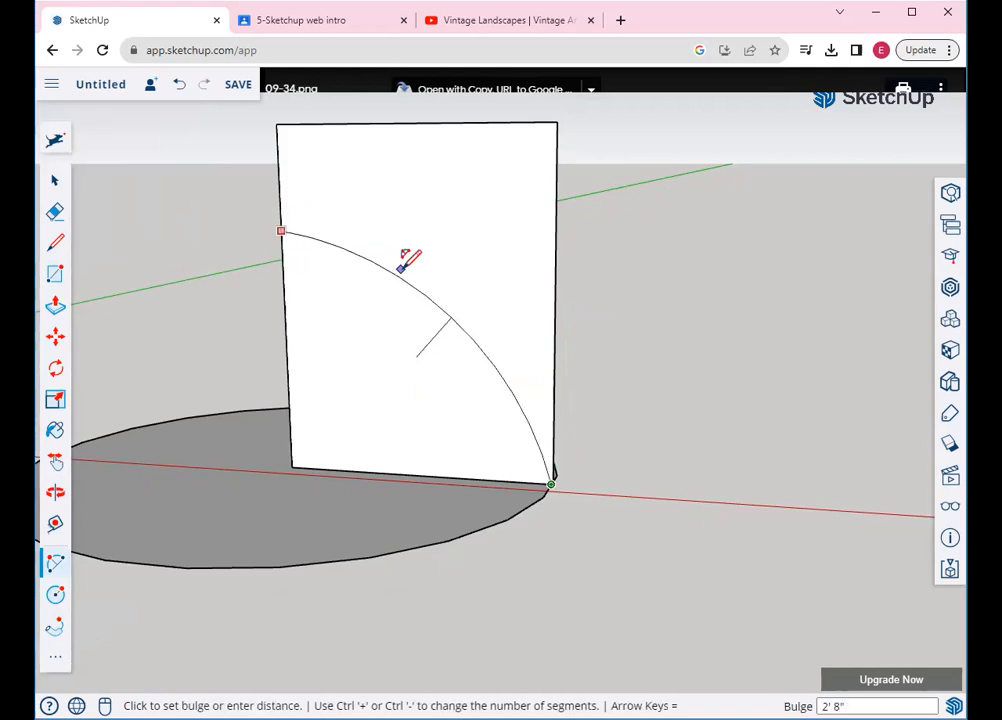
pyautogui.click(414, 262)
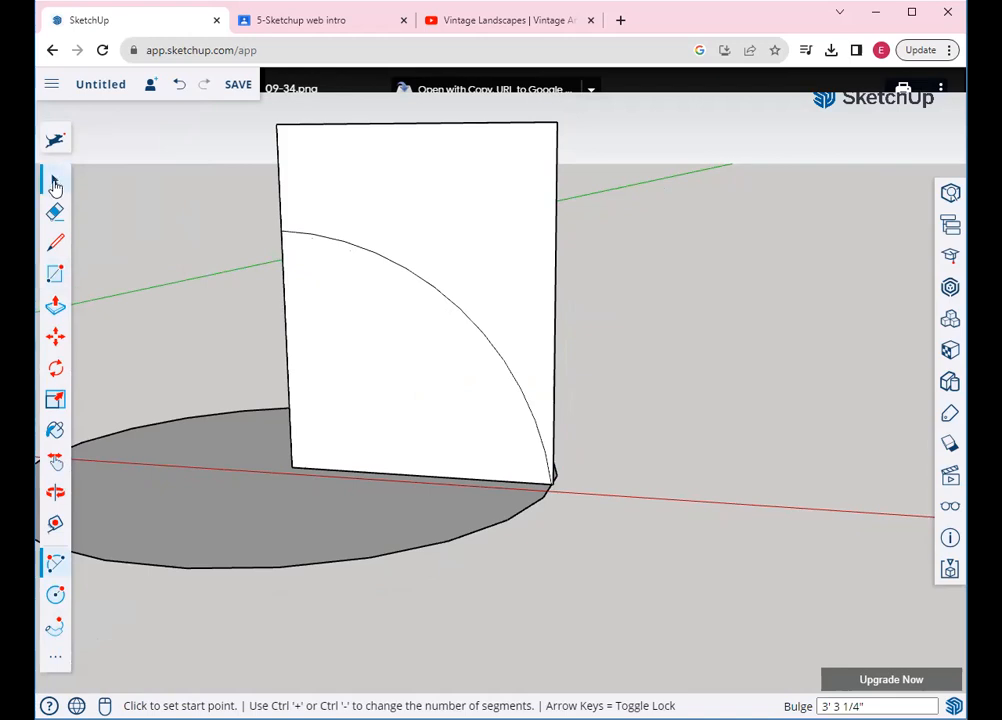
# Erase the part of the panel above the arc
pyautogui.click(55, 211)
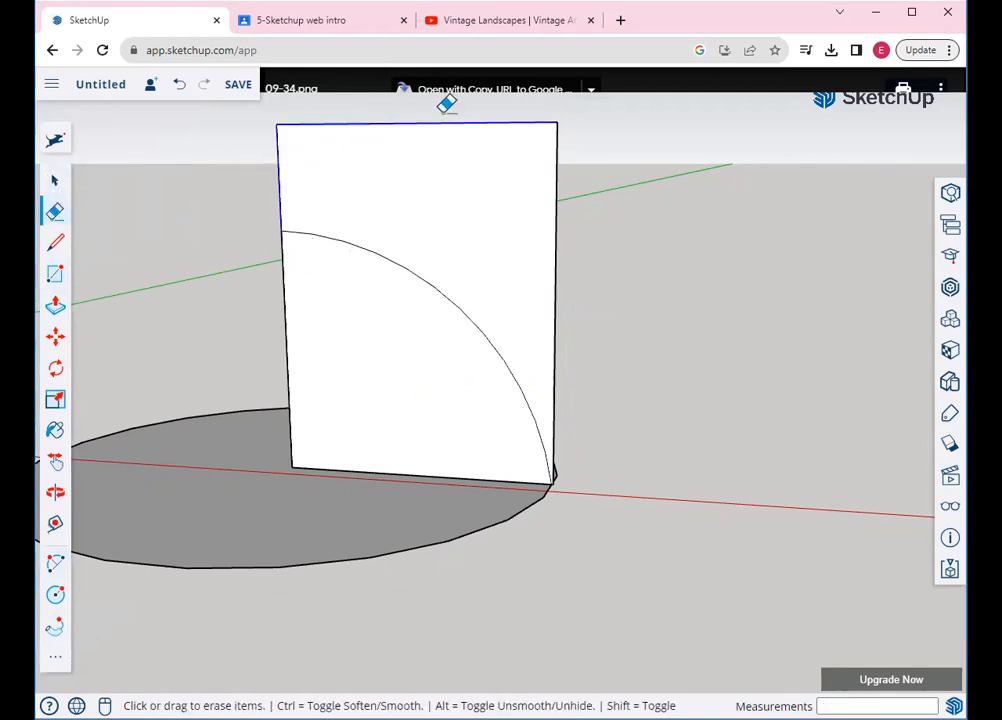
pyautogui.click(574, 234)
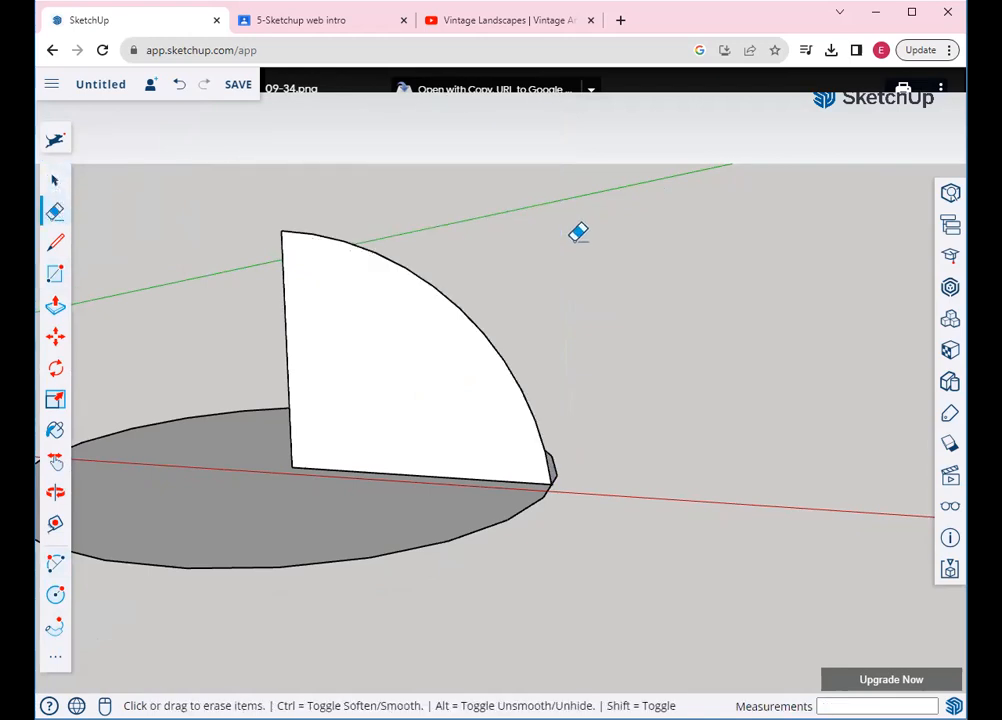
pyautogui.scroll(-3, 570, 230)
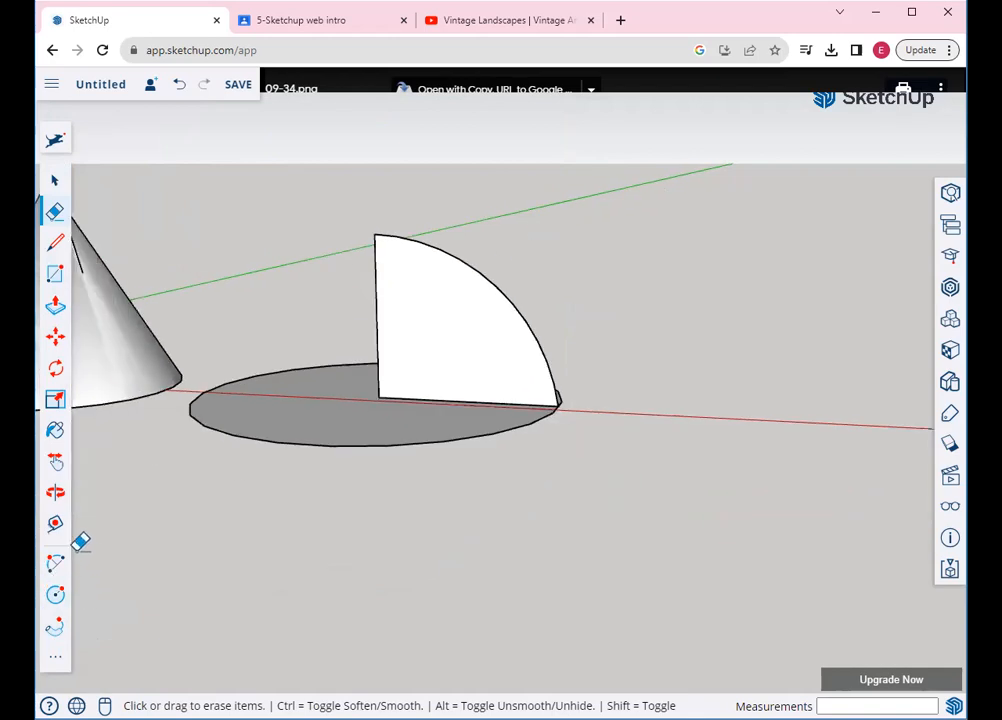
pyautogui.click(55, 495)
# Use Follow Me to sweep the quarter-circle face around the second circle, then check the Classroom reference figures
pyautogui.moveTo(483, 464); pyautogui.dragTo(231, 563)
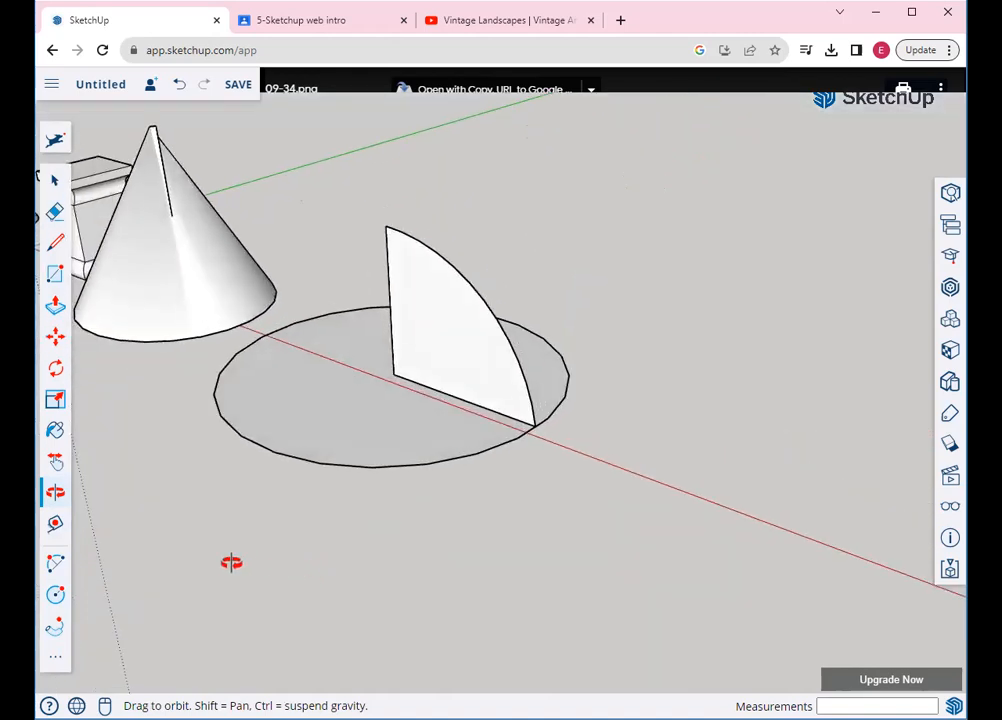
pyautogui.click(57, 628)
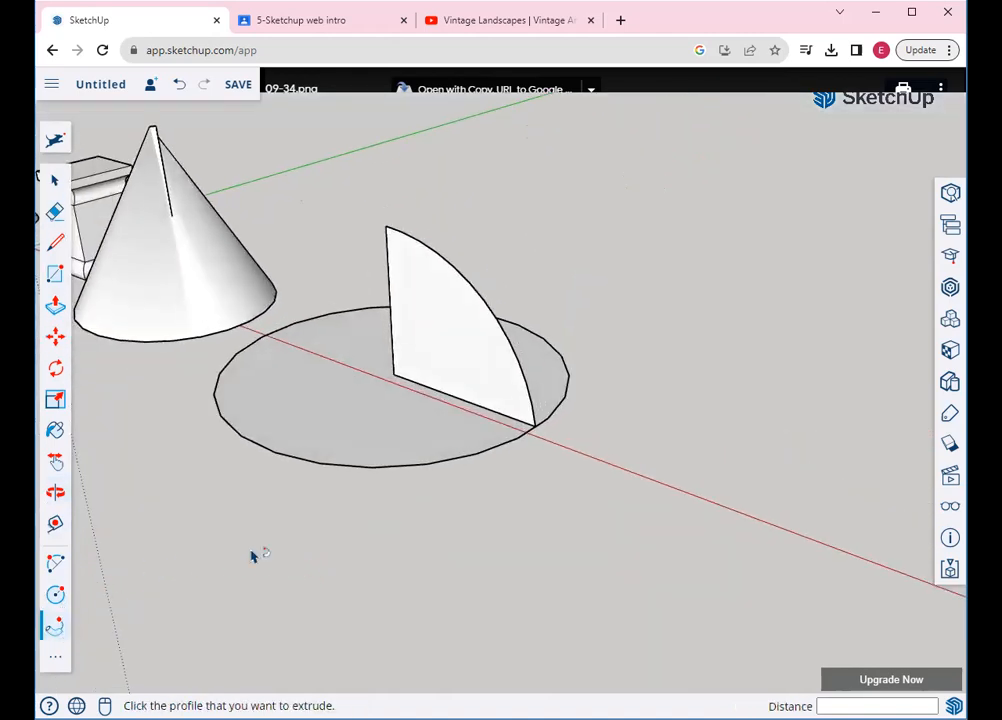
pyautogui.click(503, 411)
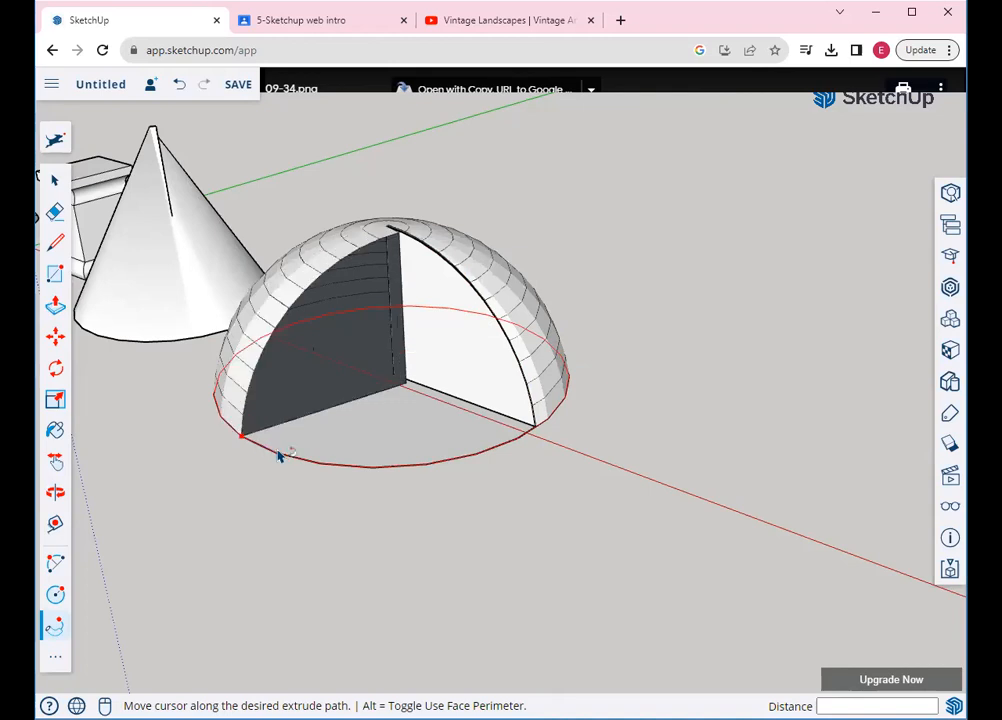
pyautogui.click(533, 432)
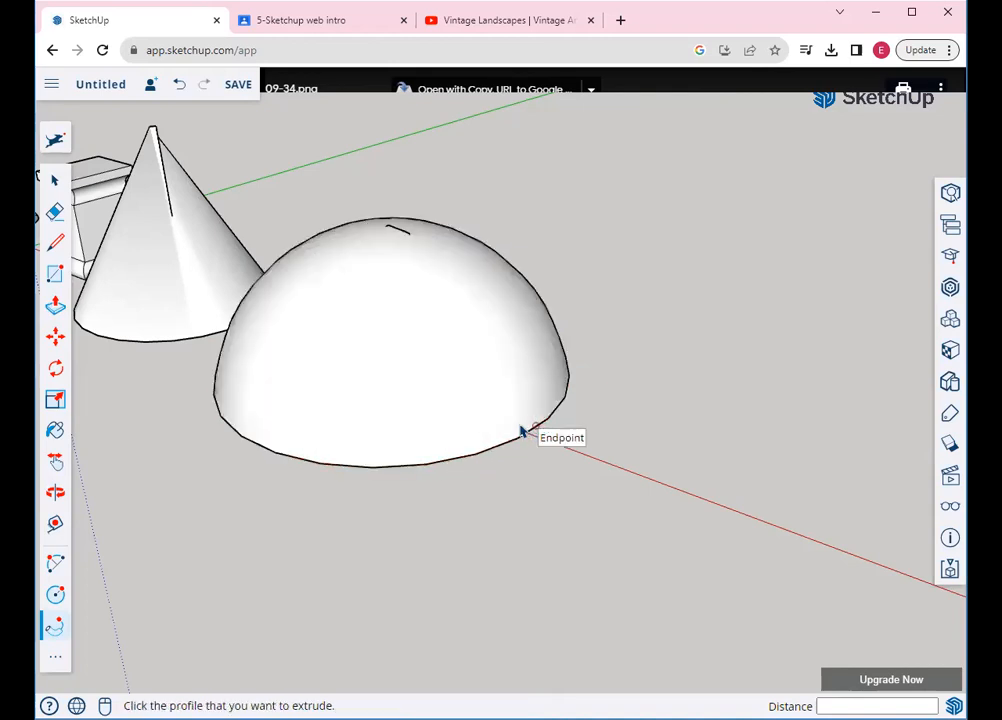
pyautogui.scroll(-5, 520, 432)
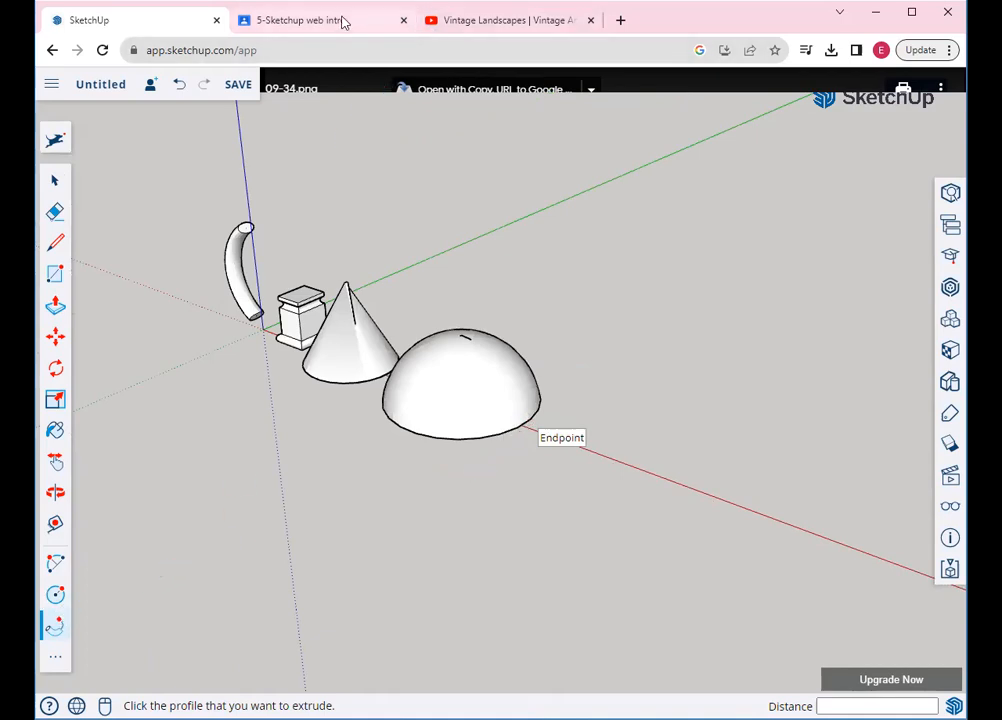
pyautogui.click(342, 21)
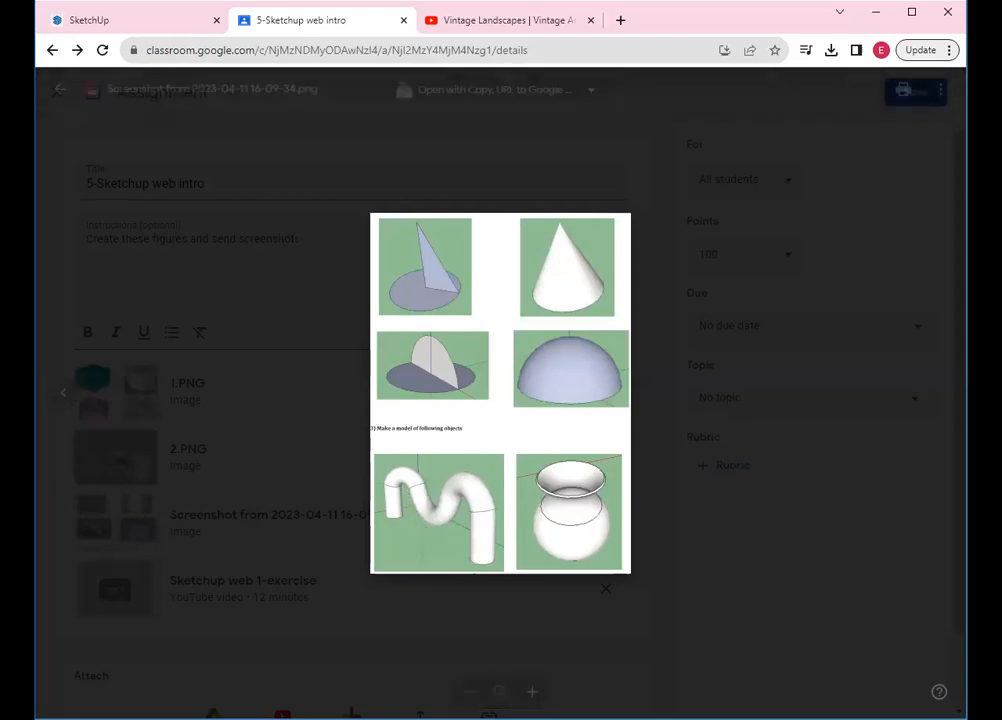
pyautogui.click(163, 21)
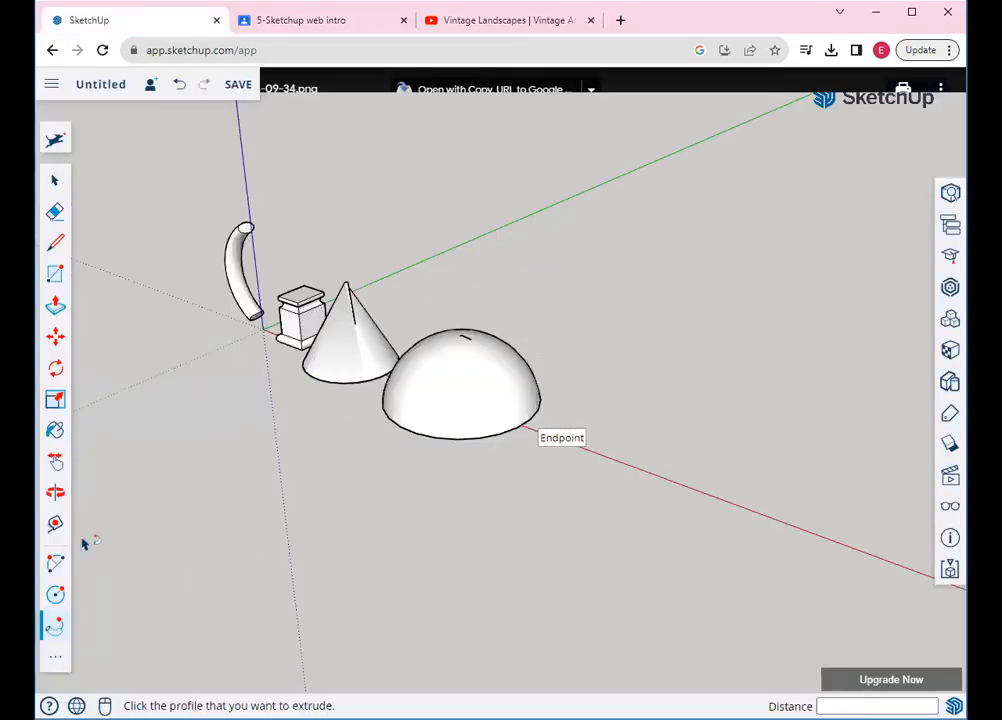
# Draw a rectangle on empty ground to the right of the dome
pyautogui.click(55, 491)
pyautogui.moveTo(492, 535); pyautogui.dragTo(400, 547)
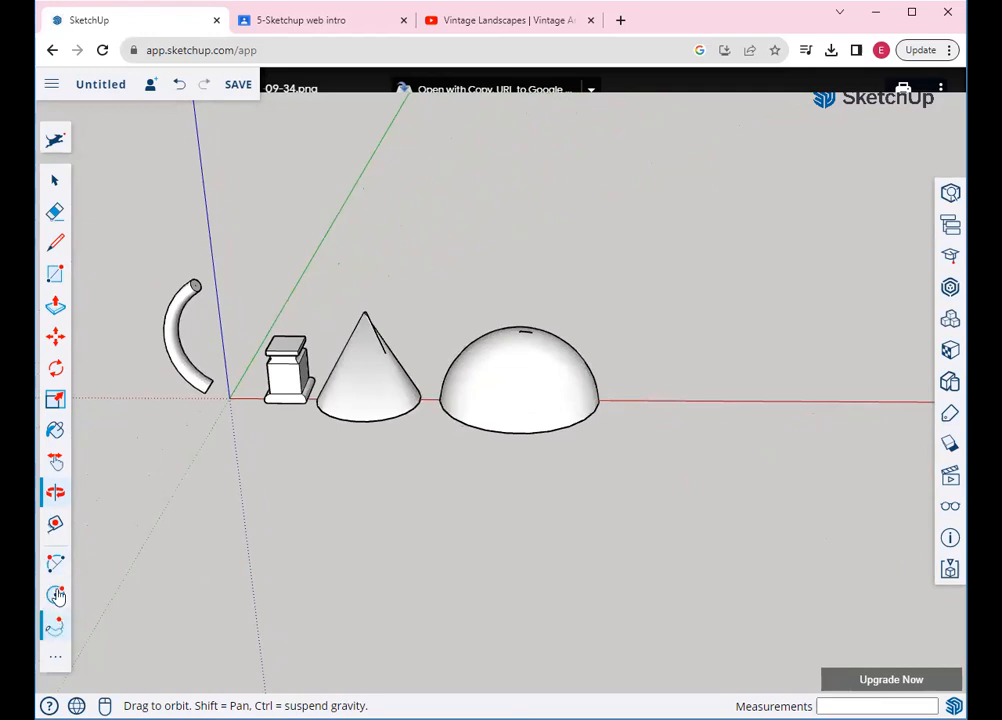
pyautogui.click(55, 460)
pyautogui.moveTo(530, 427); pyautogui.dragTo(131, 441)
pyautogui.click(54, 276)
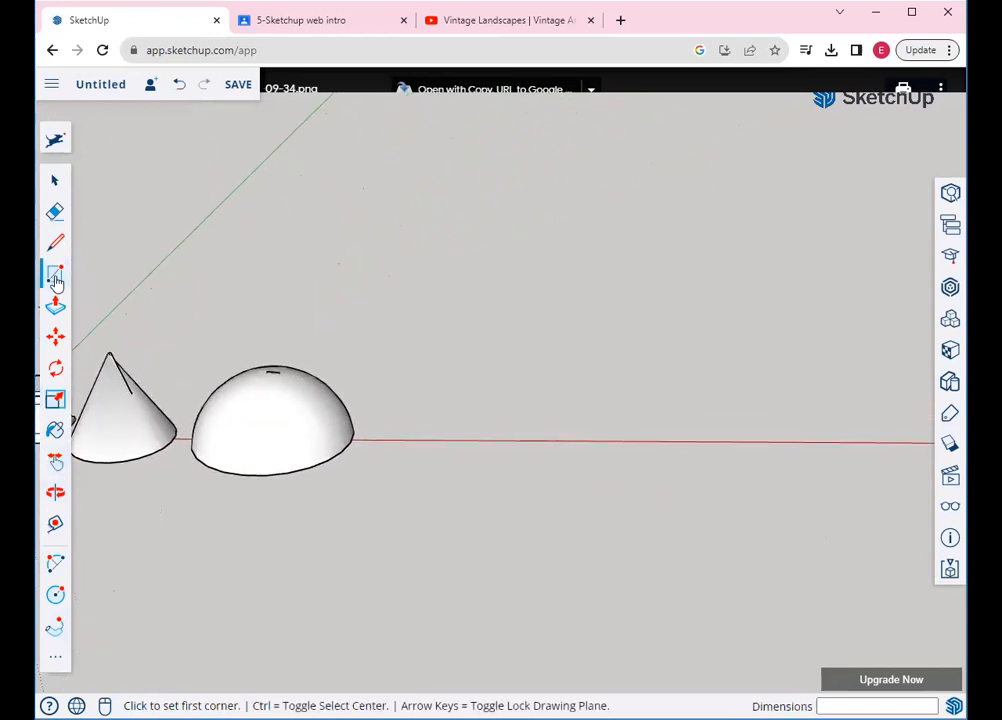
pyautogui.click(430, 459)
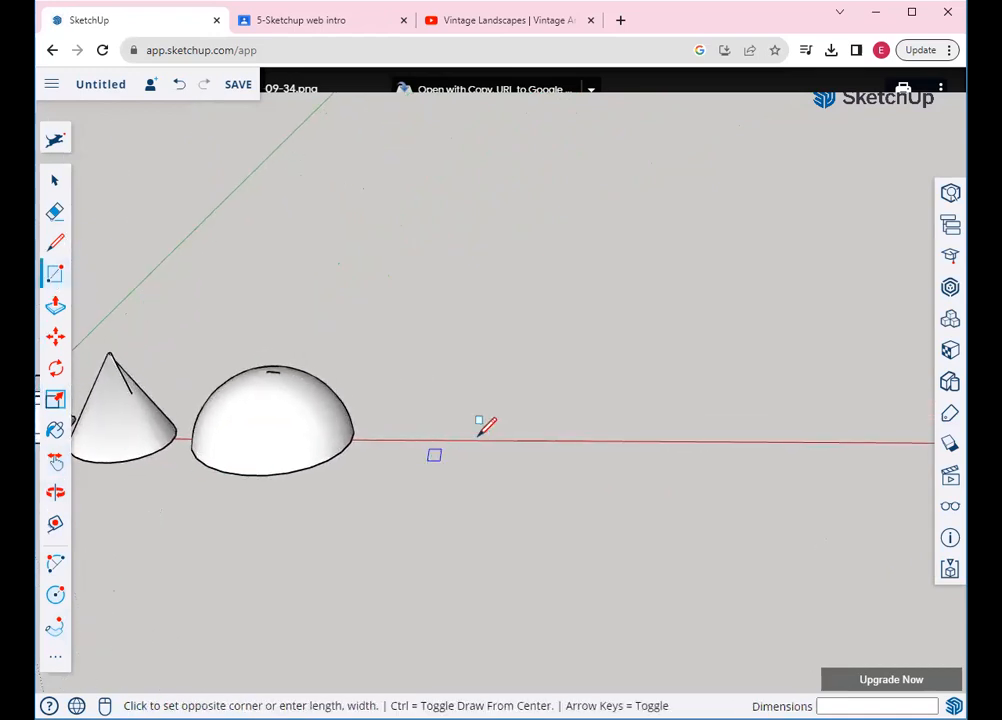
pyautogui.click(622, 409)
# Push/Pull the rectangle up into a box and view it from the front
pyautogui.click(55, 306)
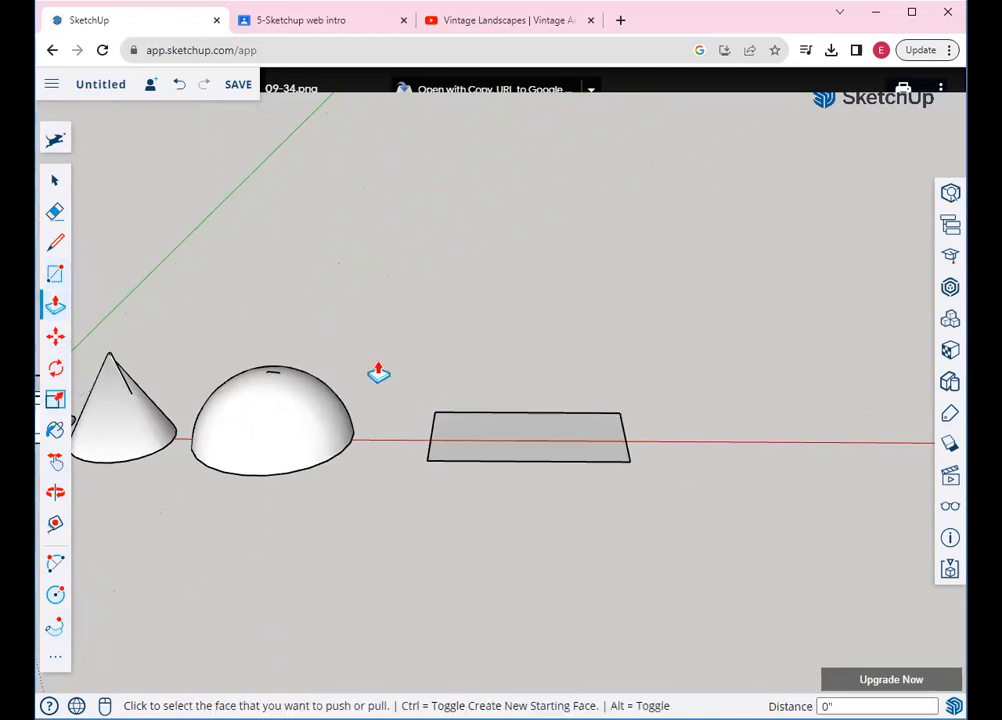
pyautogui.click(541, 434)
pyautogui.click(516, 312)
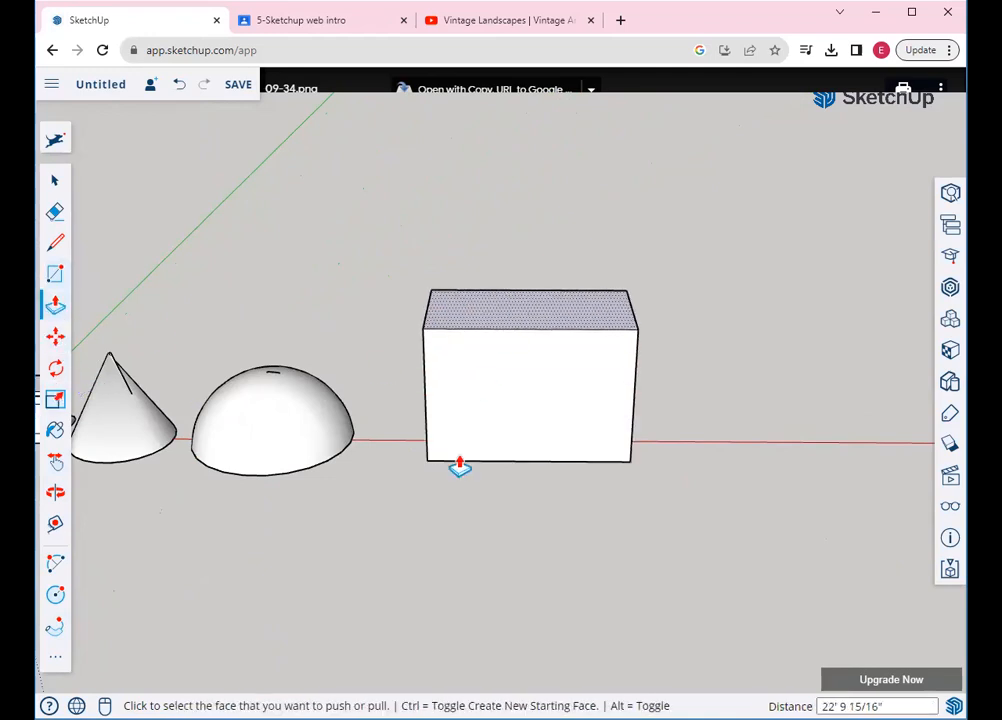
pyautogui.click(55, 492)
pyautogui.moveTo(490, 420); pyautogui.dragTo(543, 326)
pyautogui.scroll(2, 544, 325)
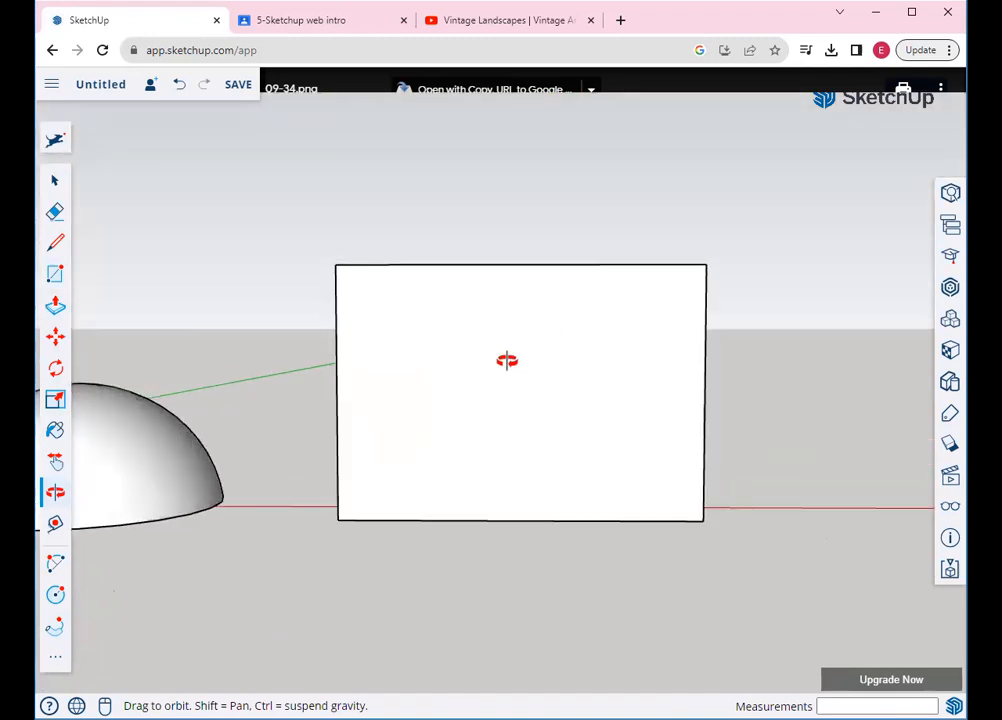
# Draw a vertical line up the box face and a first upward-humped arc from its top
pyautogui.click(56, 245)
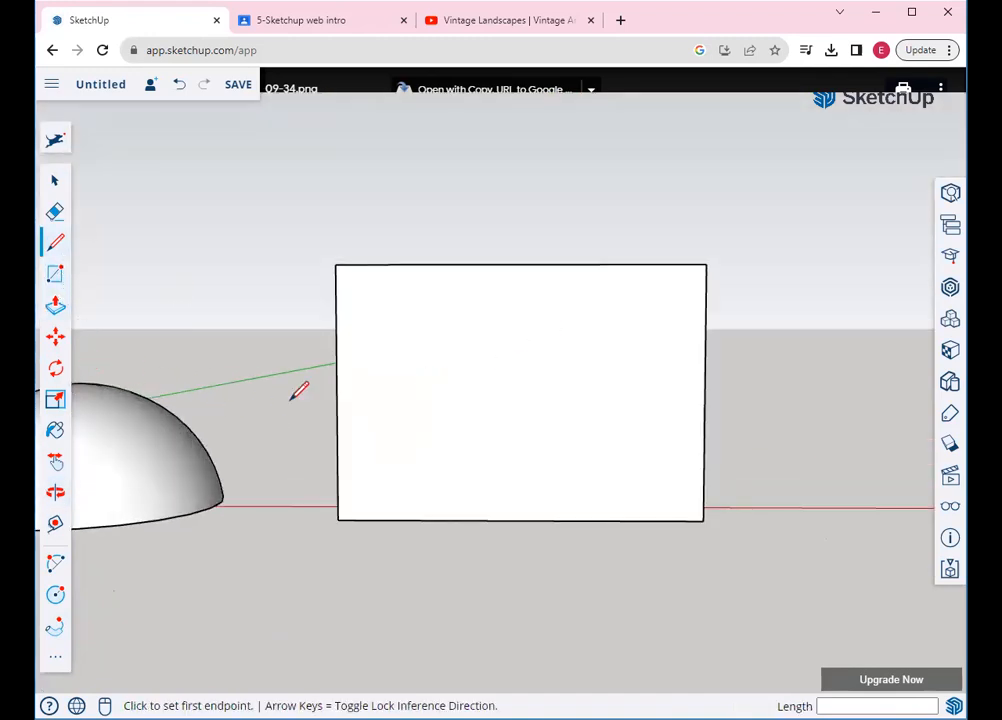
pyautogui.click(378, 519)
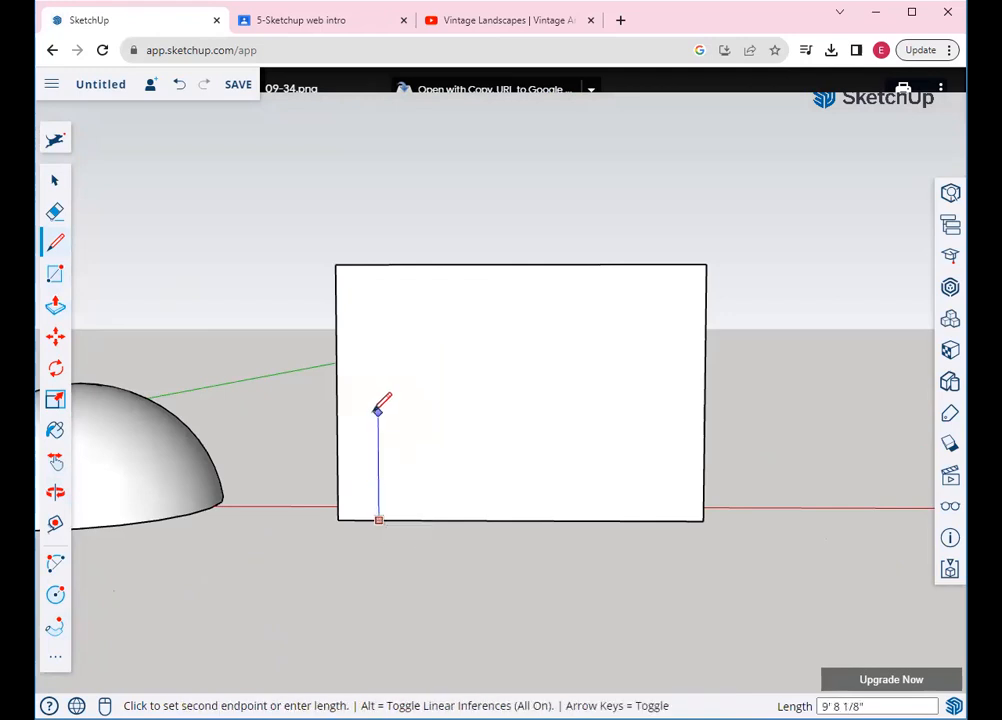
pyautogui.click(378, 411)
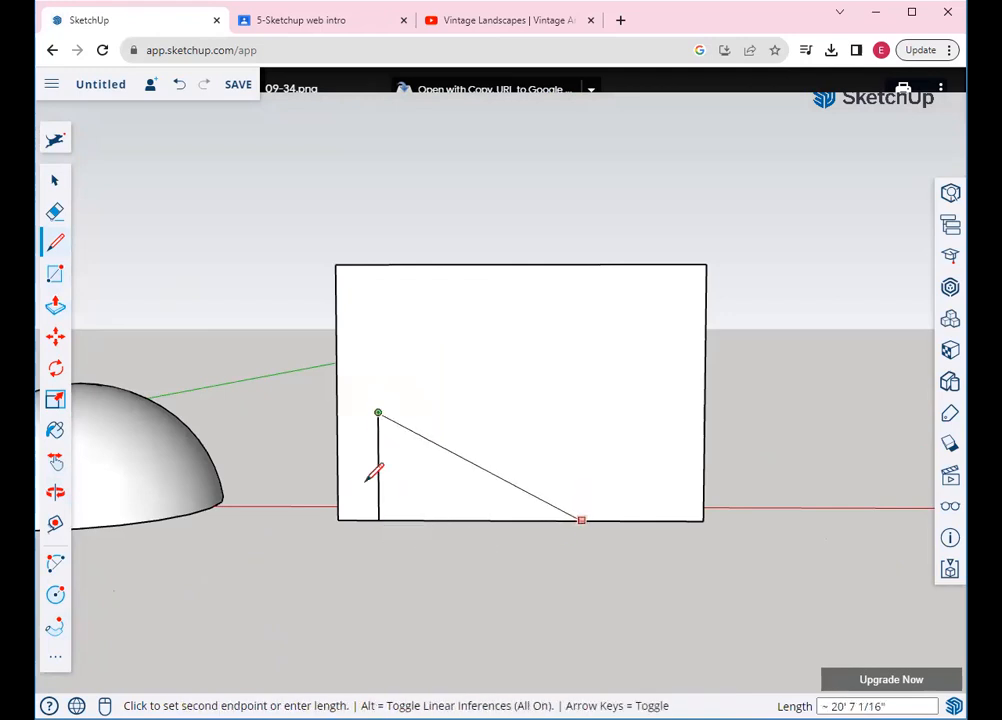
pyautogui.click(56, 565)
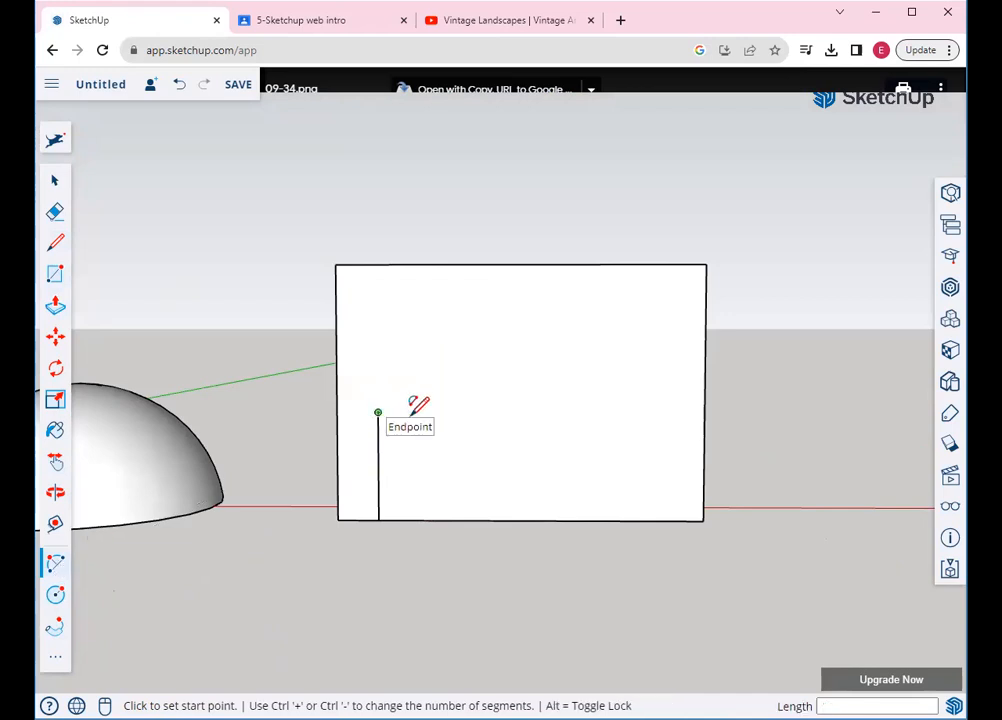
pyautogui.click(378, 412)
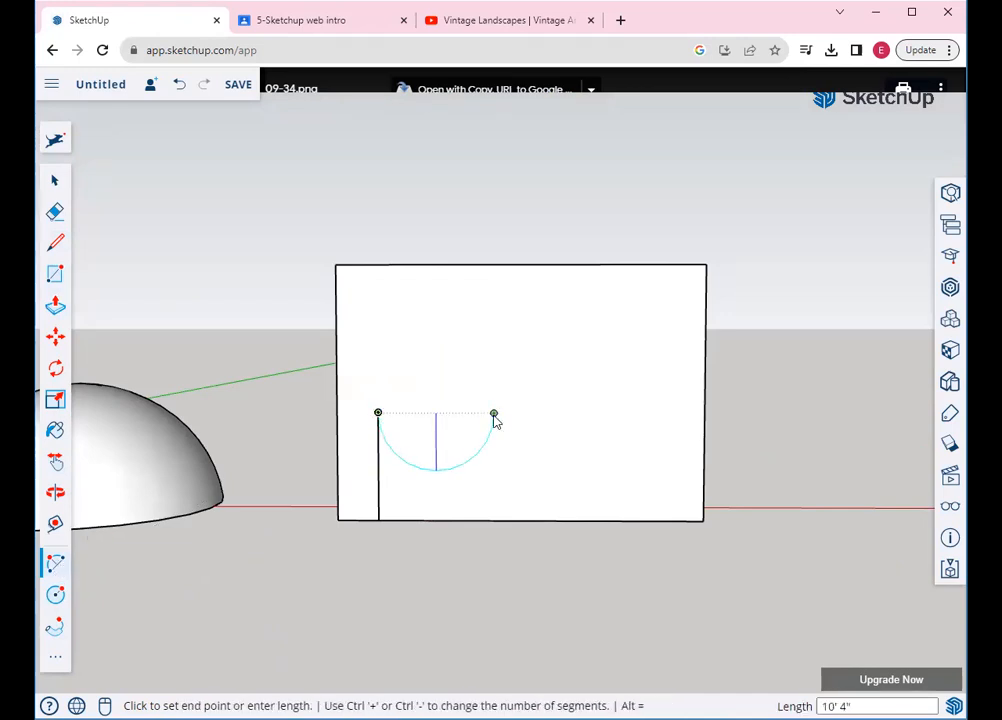
pyautogui.click(493, 411)
pyautogui.click(416, 362)
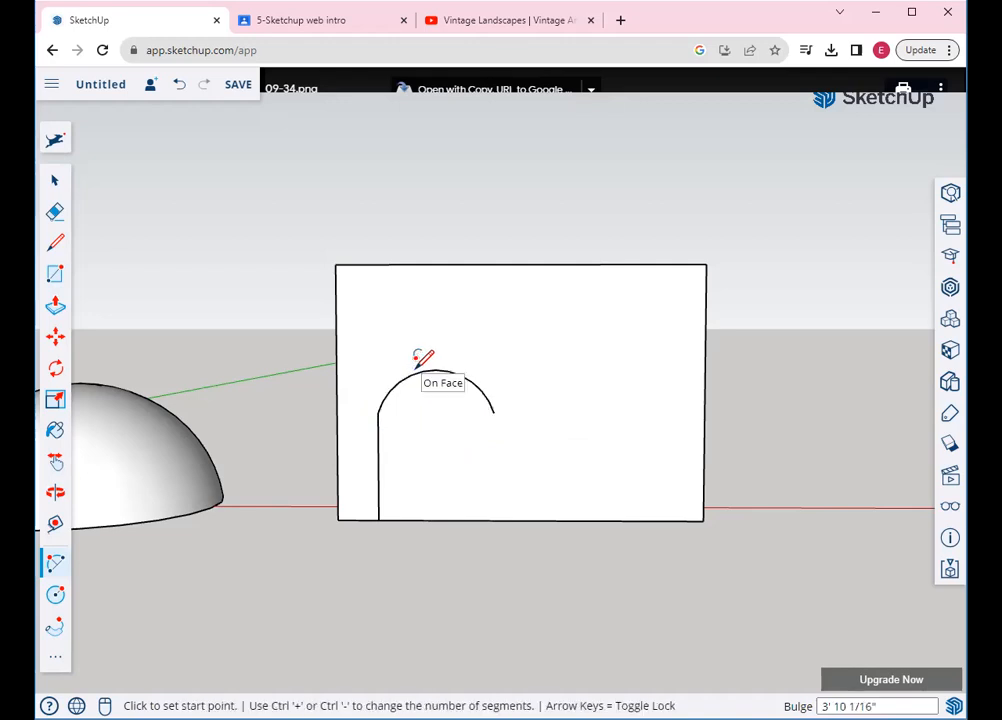
# Add a downward-dipping second arc and an upward-humped third arc
pyautogui.click(494, 411)
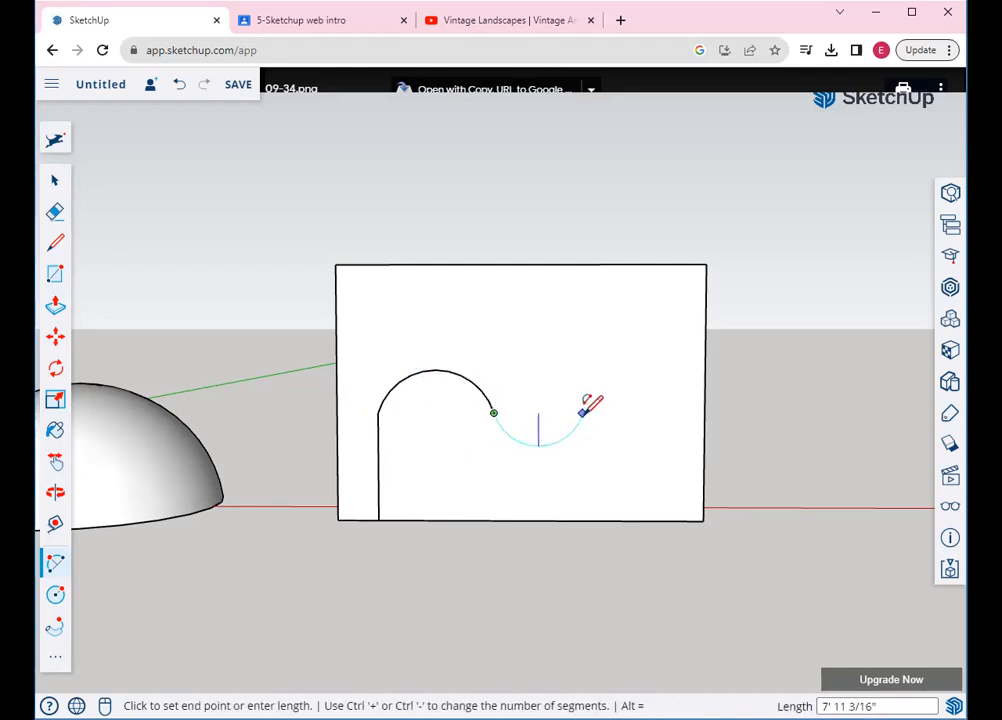
pyautogui.click(582, 412)
pyautogui.click(540, 442)
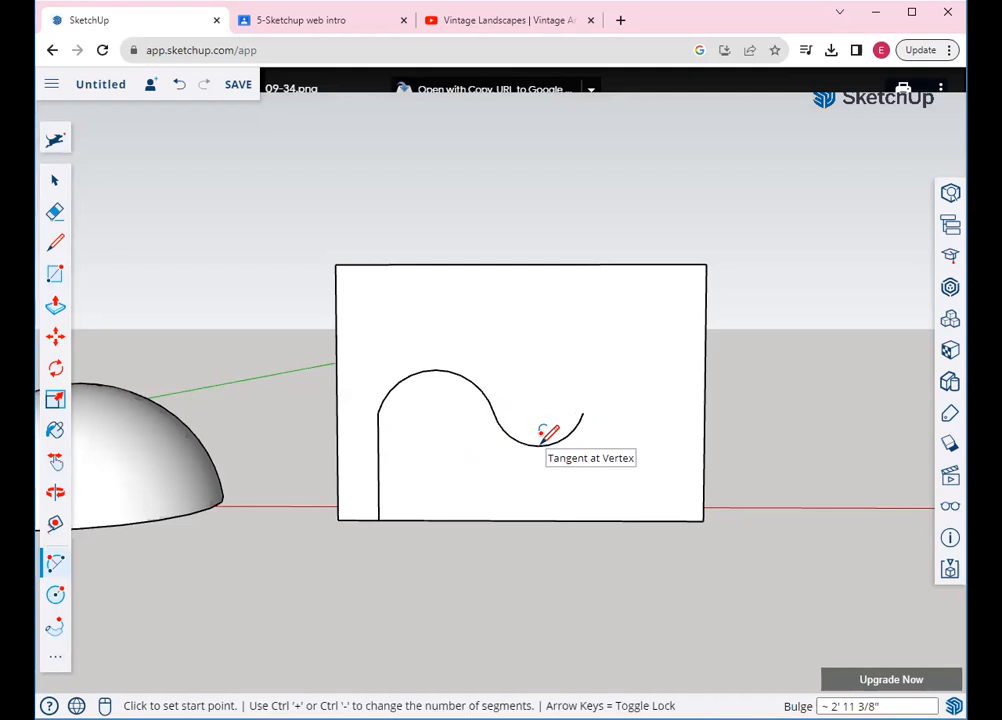
pyautogui.click(582, 412)
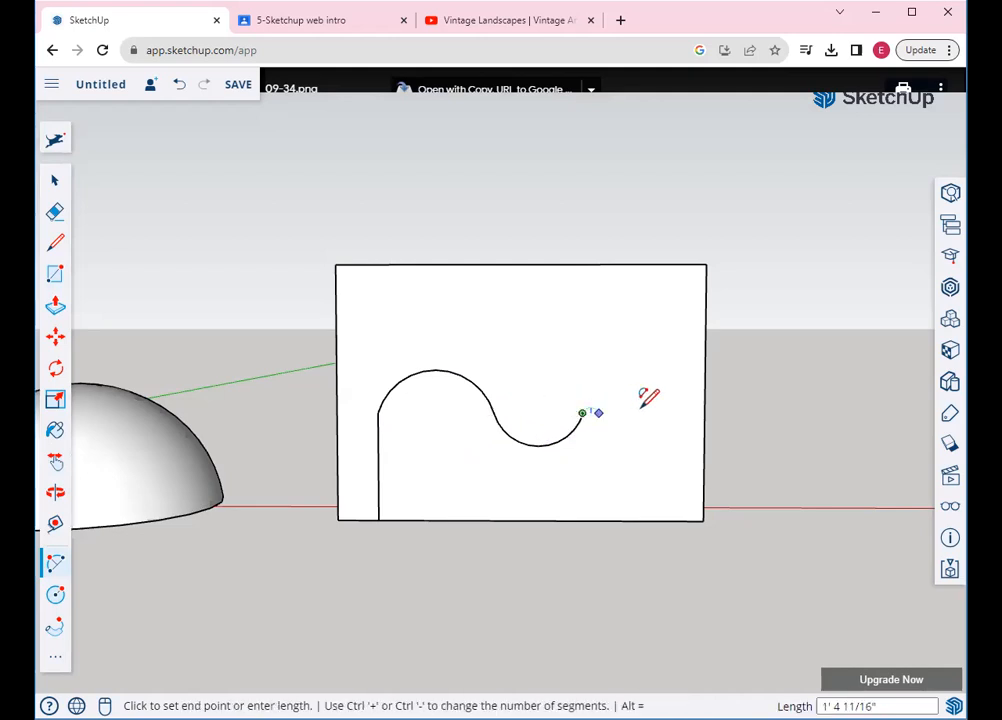
pyautogui.click(649, 412)
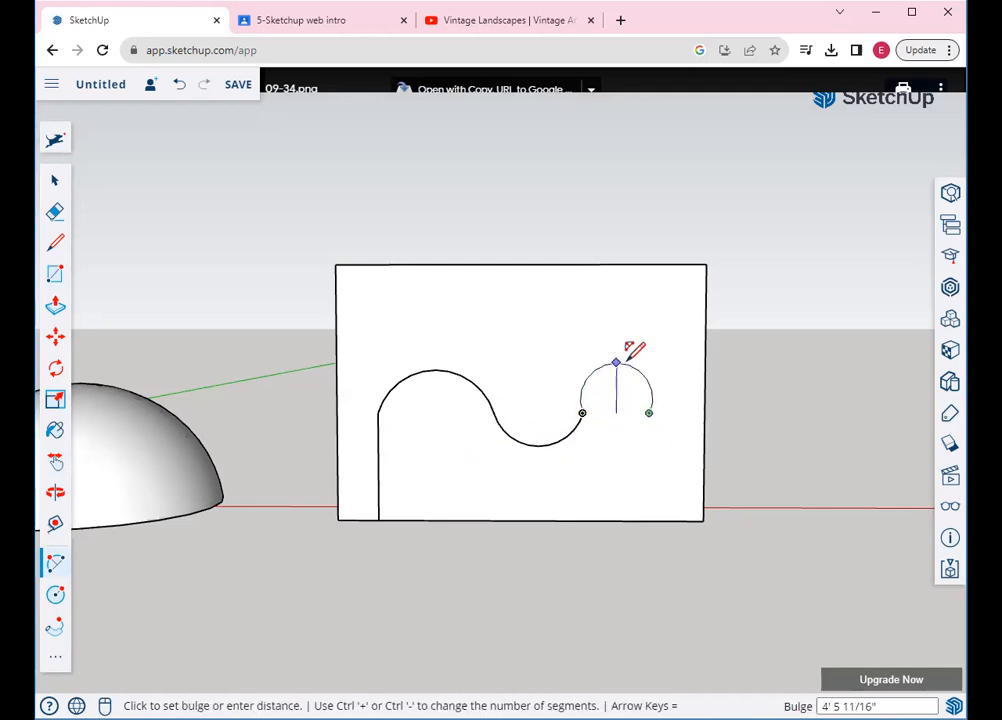
pyautogui.click(628, 366)
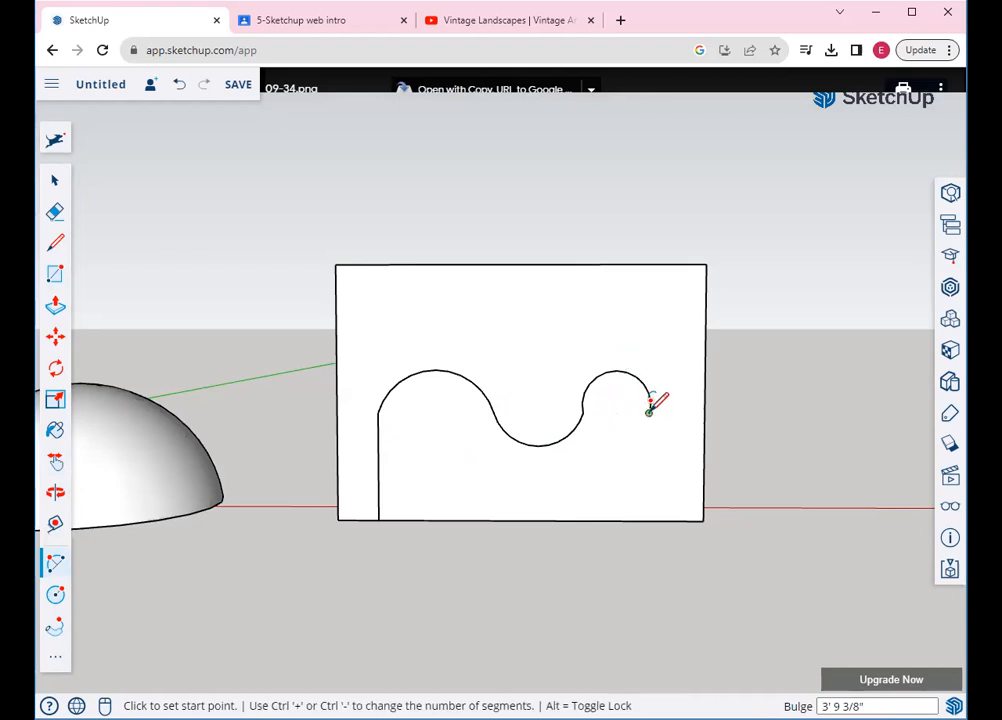
pyautogui.click(649, 413)
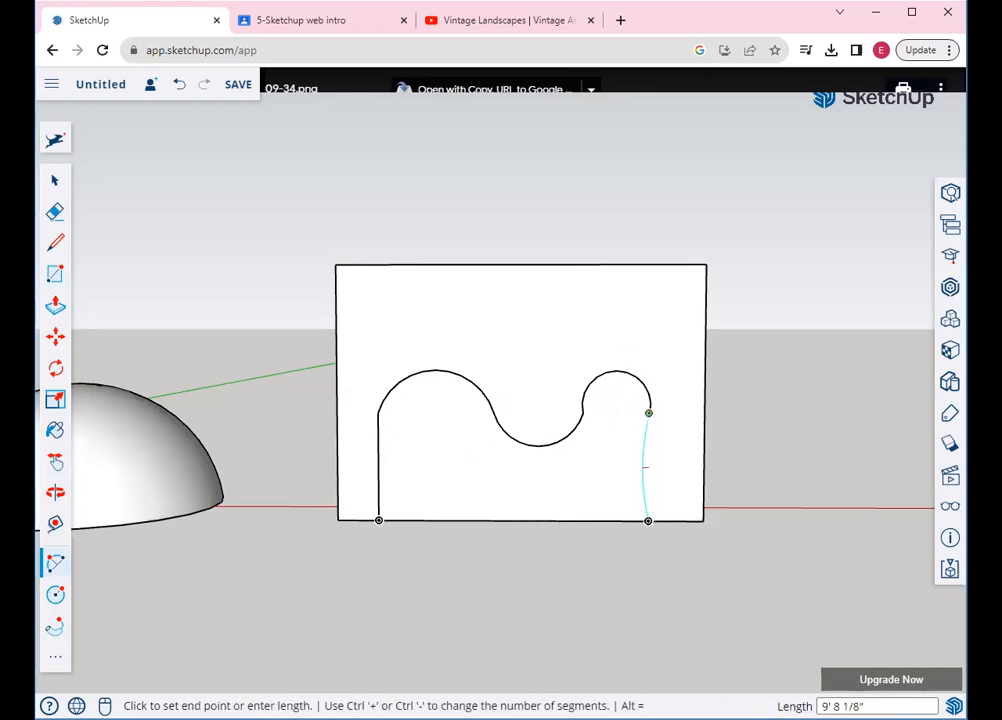
# Draw a vertical line from the third arc's end straight down to the base
pyautogui.click(55, 242)
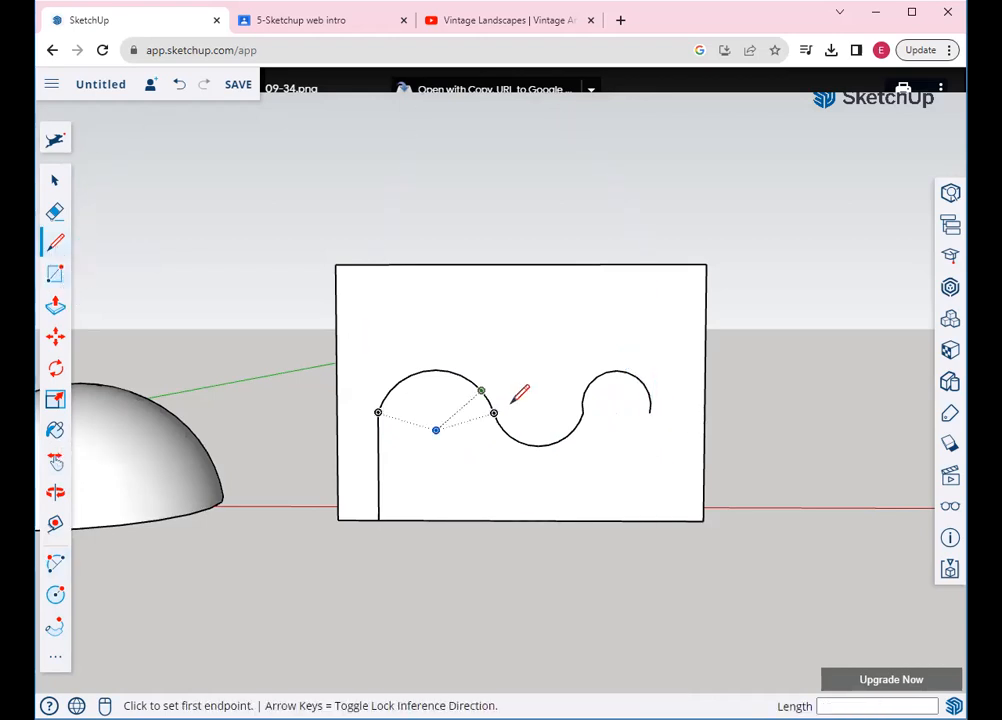
pyautogui.click(649, 412)
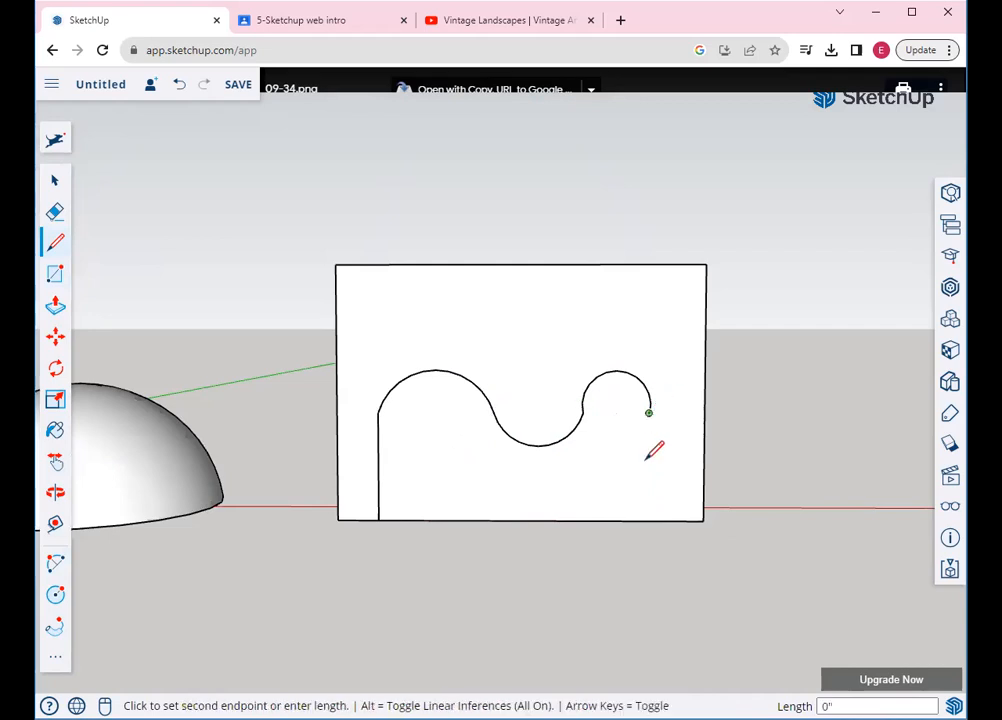
pyautogui.click(648, 519)
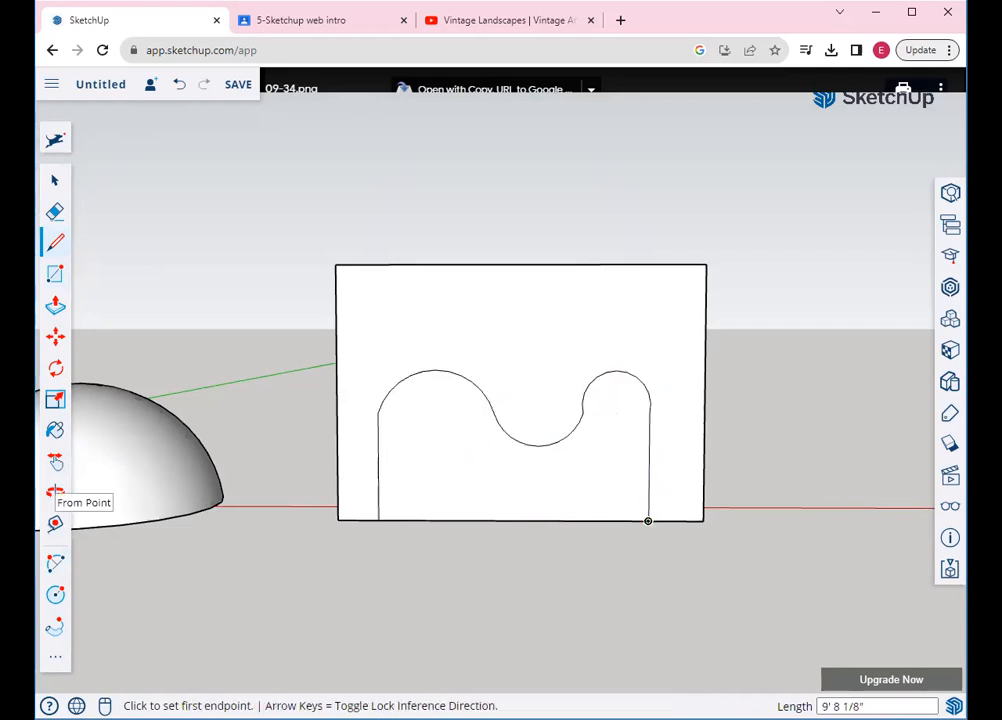
pyautogui.click(55, 491)
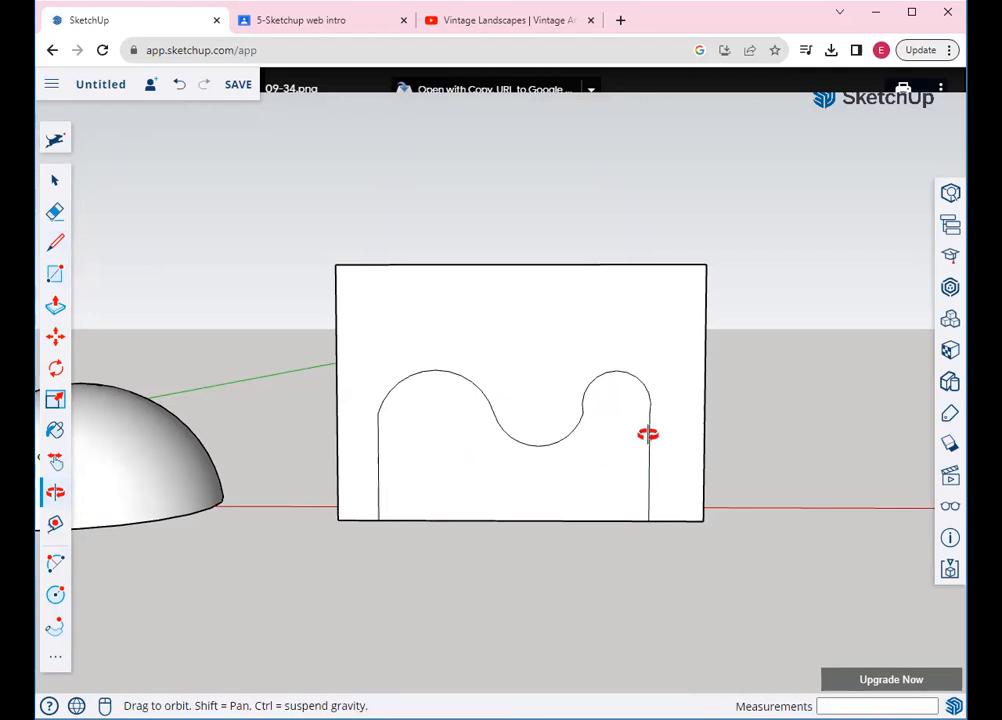
# View the box from below and draw a small circle at the wavy profile's bottom-left corner
pyautogui.moveTo(444, 512); pyautogui.dragTo(345, 521)
pyautogui.moveTo(362, 434); pyautogui.dragTo(63, 367)
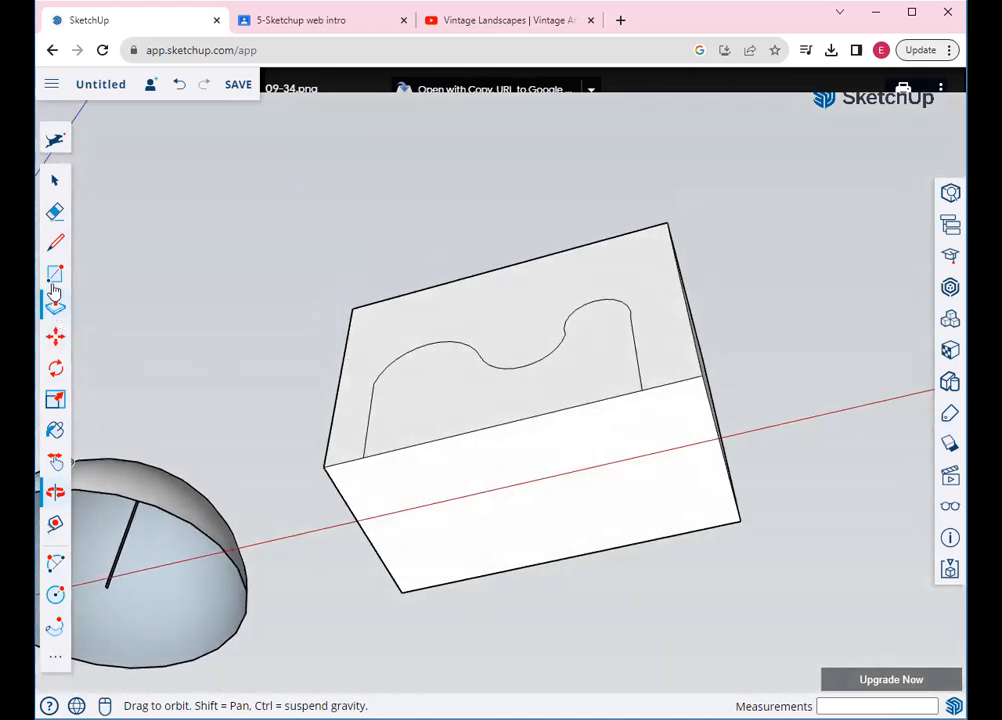
pyautogui.click(56, 593)
pyautogui.click(363, 457)
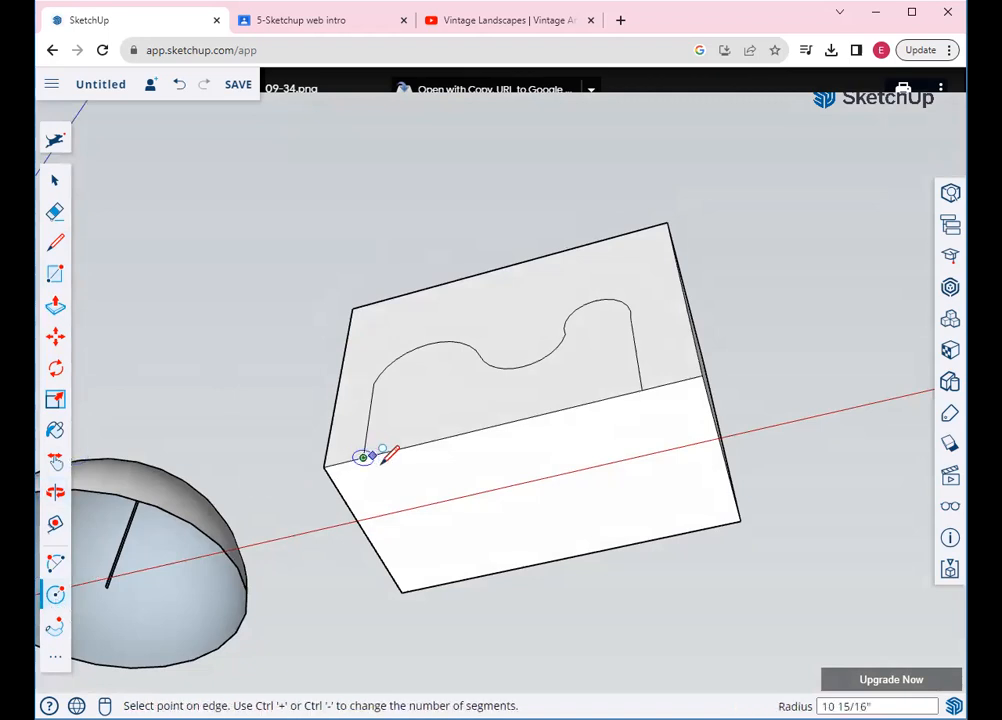
pyautogui.click(382, 454)
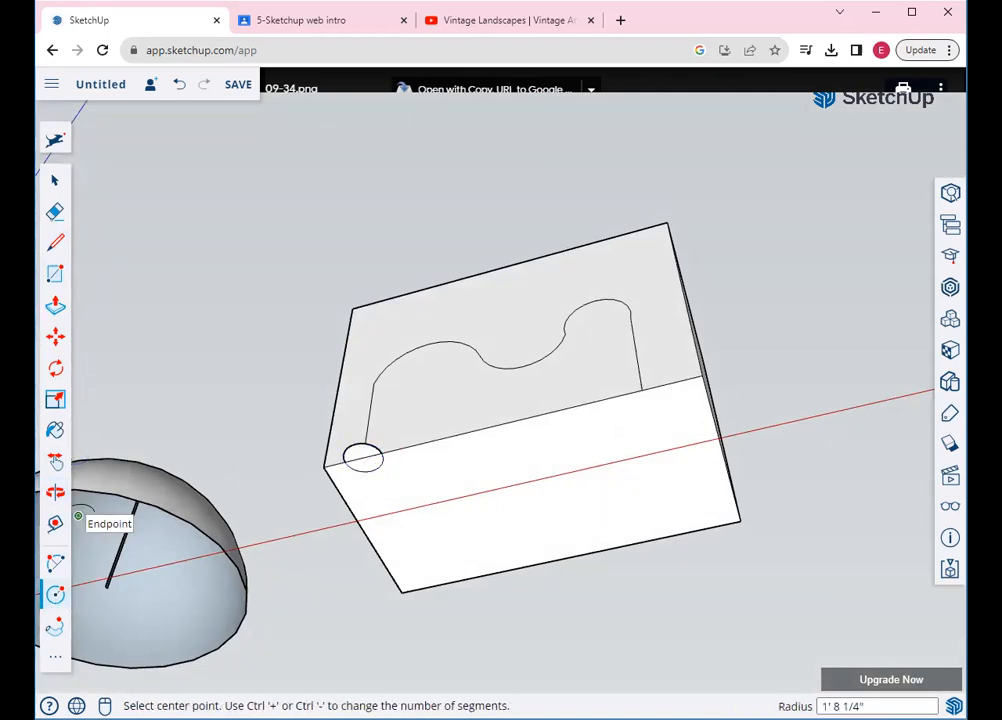
pyautogui.click(55, 211)
# Erase the box edges, the crooked leftover line and the stub, then view the path upright
pyautogui.moveTo(400, 273)
pyautogui.mouseDown()
pyautogui.moveTo(340, 351)
pyautogui.moveTo(322, 456)
pyautogui.moveTo(400, 570)
pyautogui.moveTo(505, 550)
pyautogui.moveTo(494, 420)
pyautogui.moveTo(521, 420)
pyautogui.moveTo(626, 532)
pyautogui.moveTo(716, 400)
pyautogui.moveTo(709, 351)
pyautogui.moveTo(700, 370)
pyautogui.mouseUp()
pyautogui.moveTo(663, 245); pyautogui.dragTo(615, 222)
pyautogui.scroll(2, 362, 457)
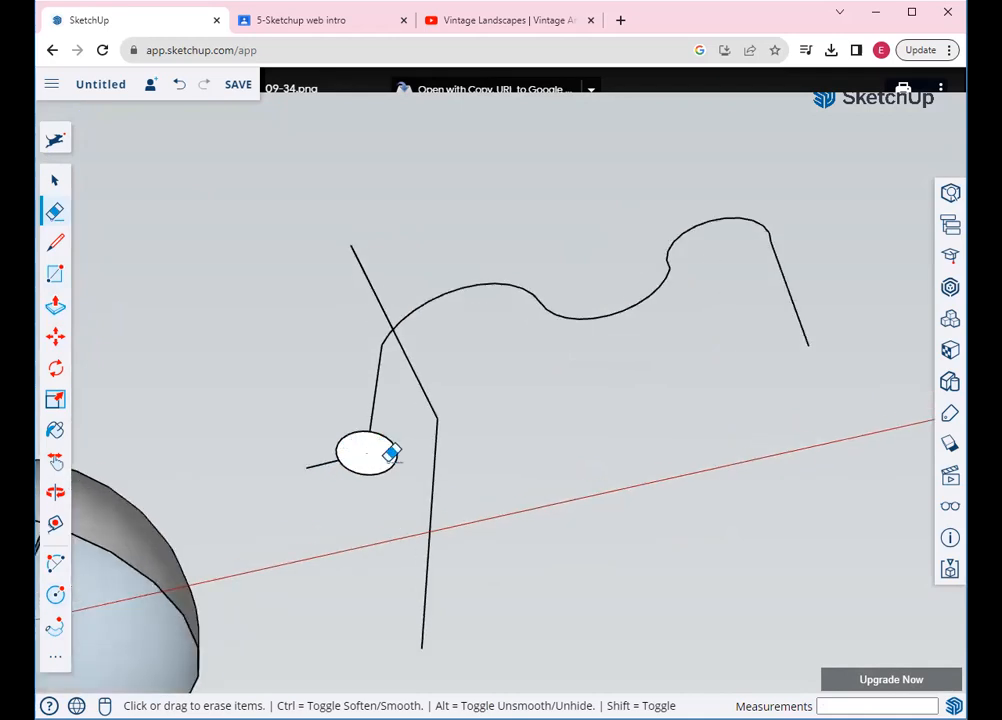
pyautogui.moveTo(441, 380); pyautogui.dragTo(424, 527)
pyautogui.moveTo(334, 541)
pyautogui.mouseDown()
pyautogui.moveTo(309, 438)
pyautogui.moveTo(318, 488)
pyautogui.mouseUp()
pyautogui.scroll(-1, 318, 488)
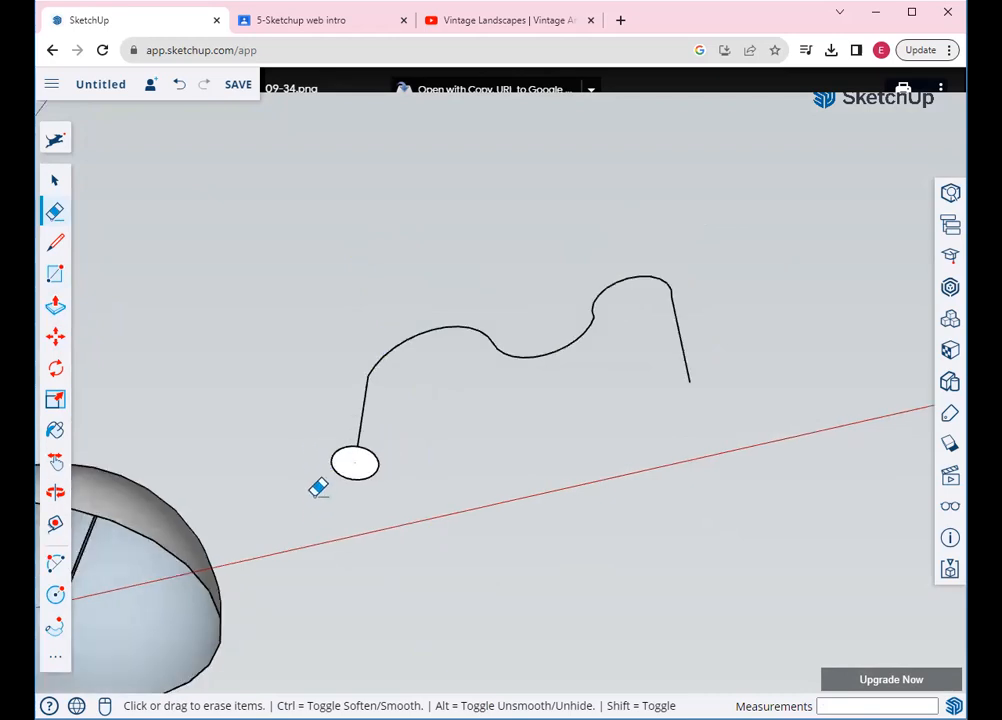
pyautogui.scroll(-1, 318, 488)
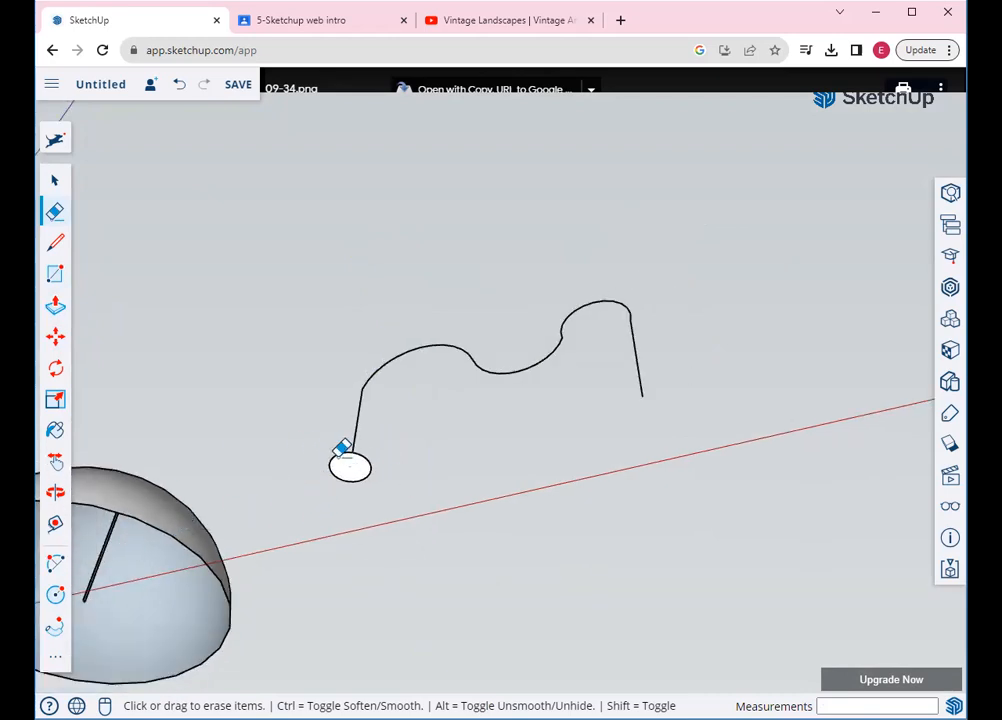
pyautogui.click(57, 493)
pyautogui.moveTo(585, 393); pyautogui.dragTo(480, 690)
pyautogui.moveTo(456, 548); pyautogui.dragTo(428, 556)
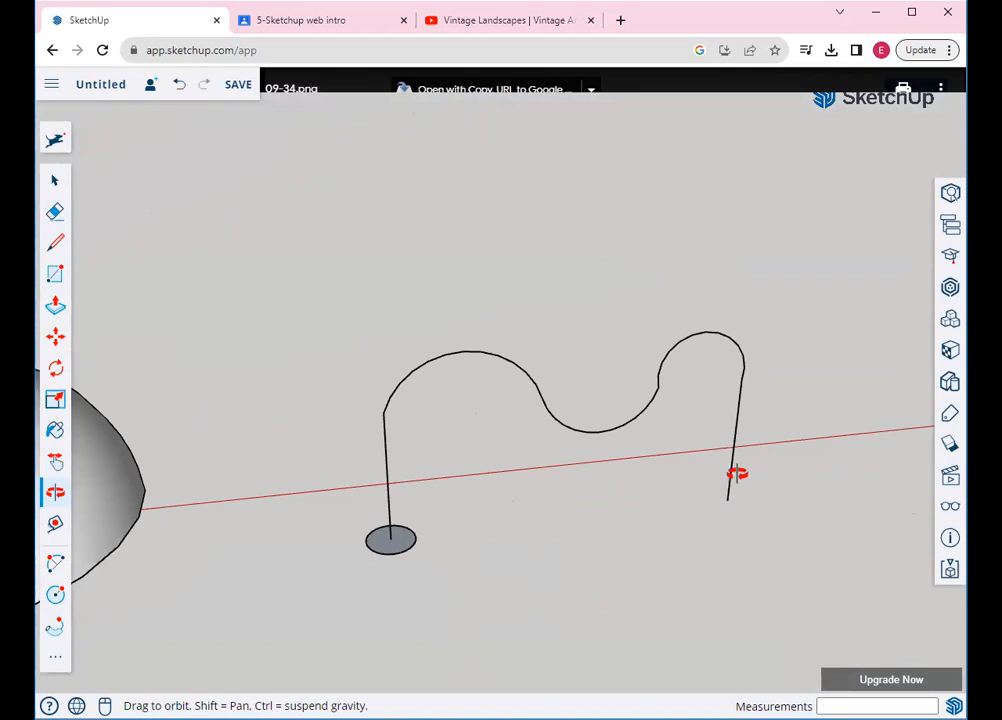
# Use Follow Me to sweep the small circle along the whole wavy path into a bent pipe
pyautogui.click(55, 627)
pyautogui.click(396, 545)
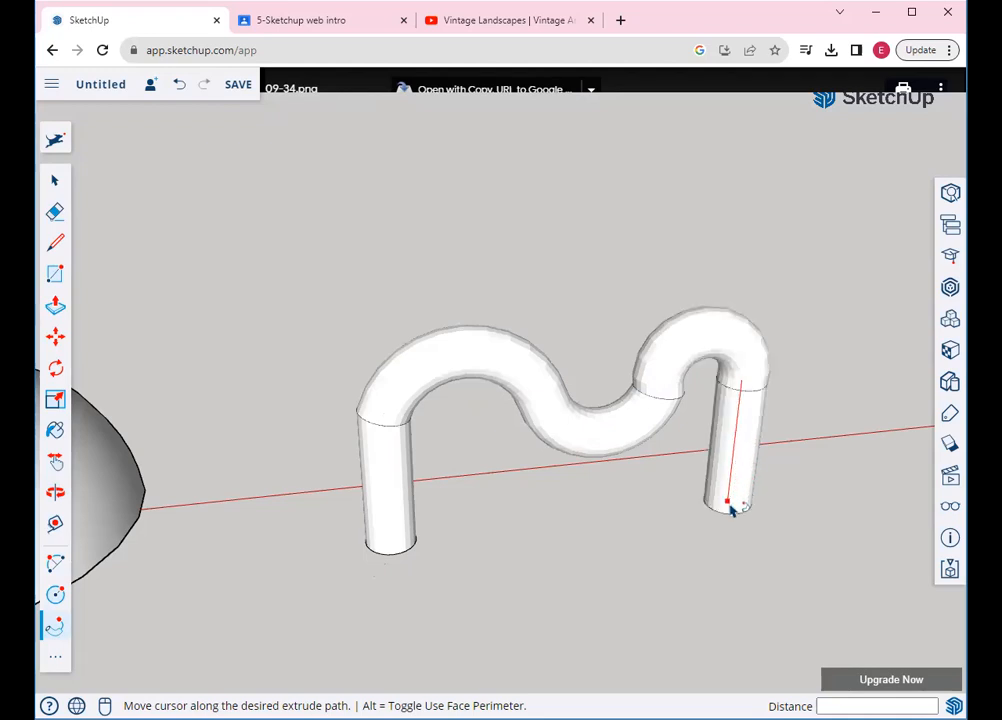
pyautogui.click(731, 510)
pyautogui.scroll(-4, 378, 588)
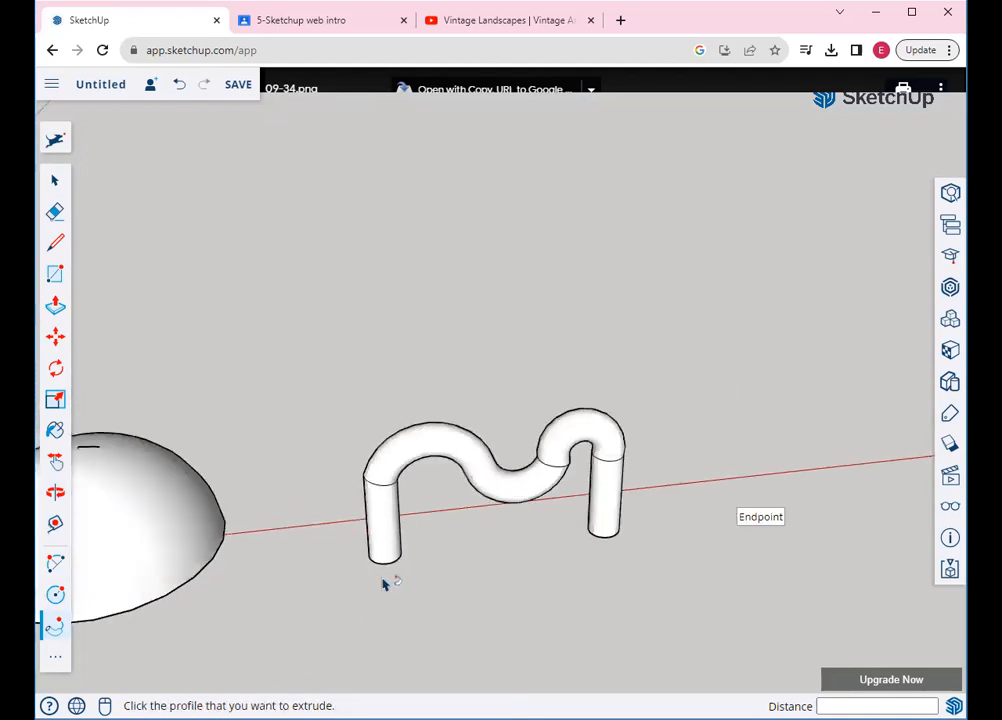
pyautogui.scroll(5, 706, 618)
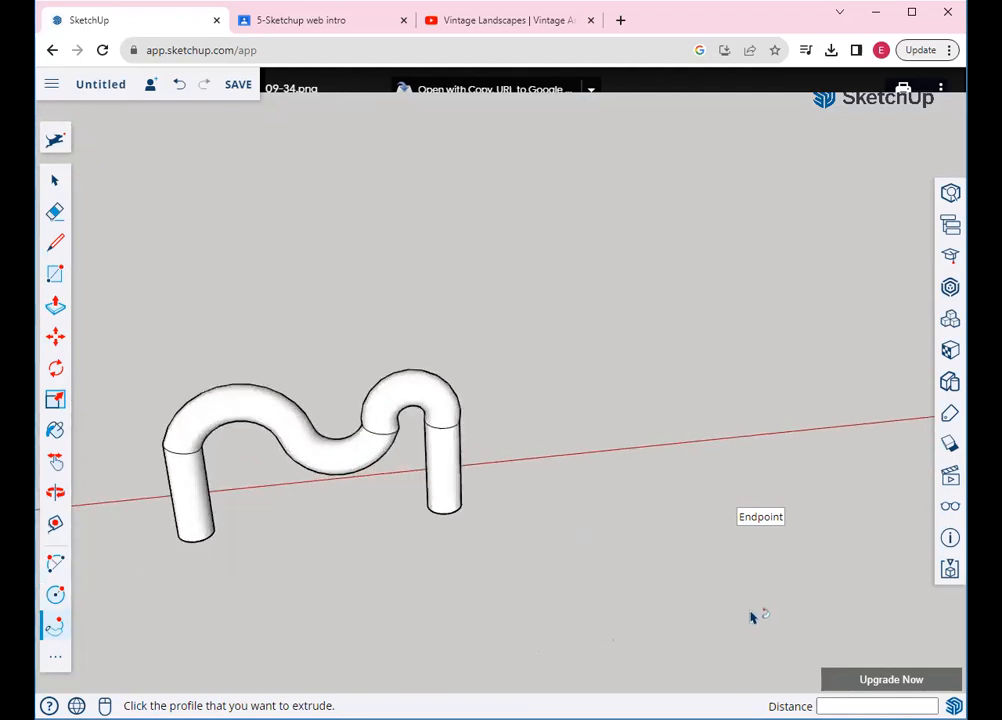
pyautogui.click(305, 24)
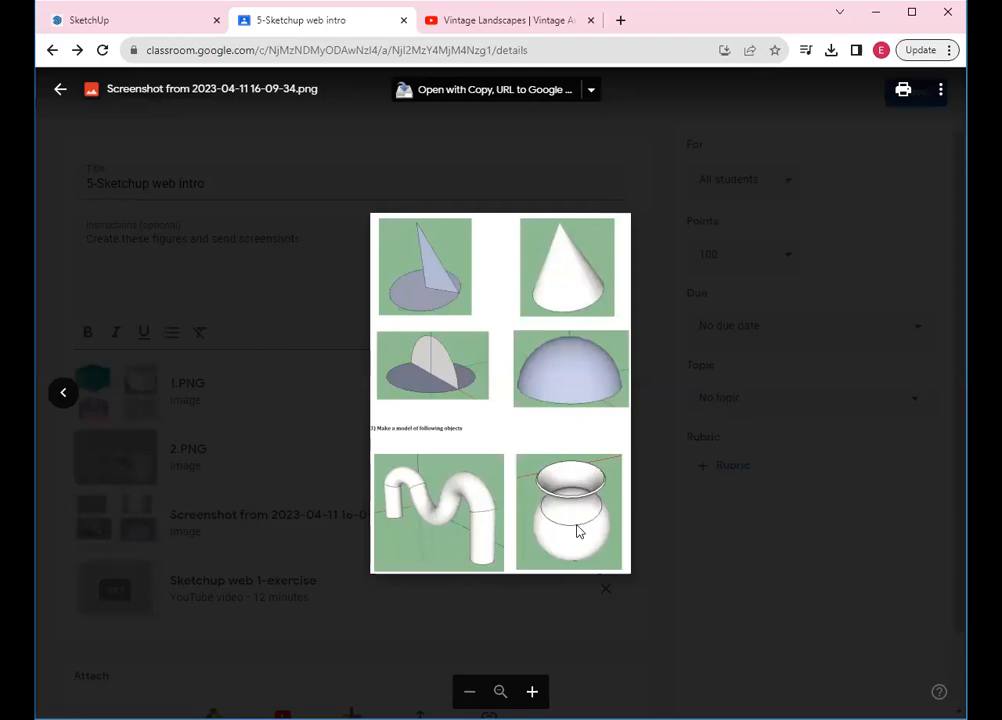
# Return to the SketchUp model and orbit to show both pipe legs
pyautogui.click(97, 24)
pyautogui.moveTo(512, 229); pyautogui.dragTo(597, 252, button='middle')
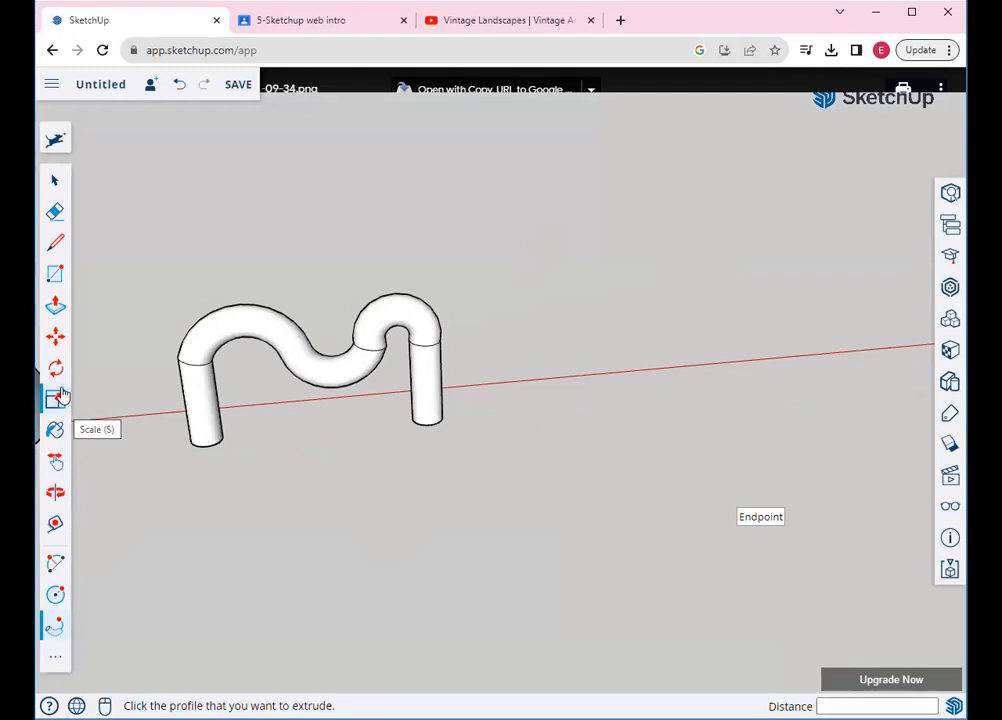
# Draw a large circle centred on the red axis beside the pipe
pyautogui.click(57, 592)
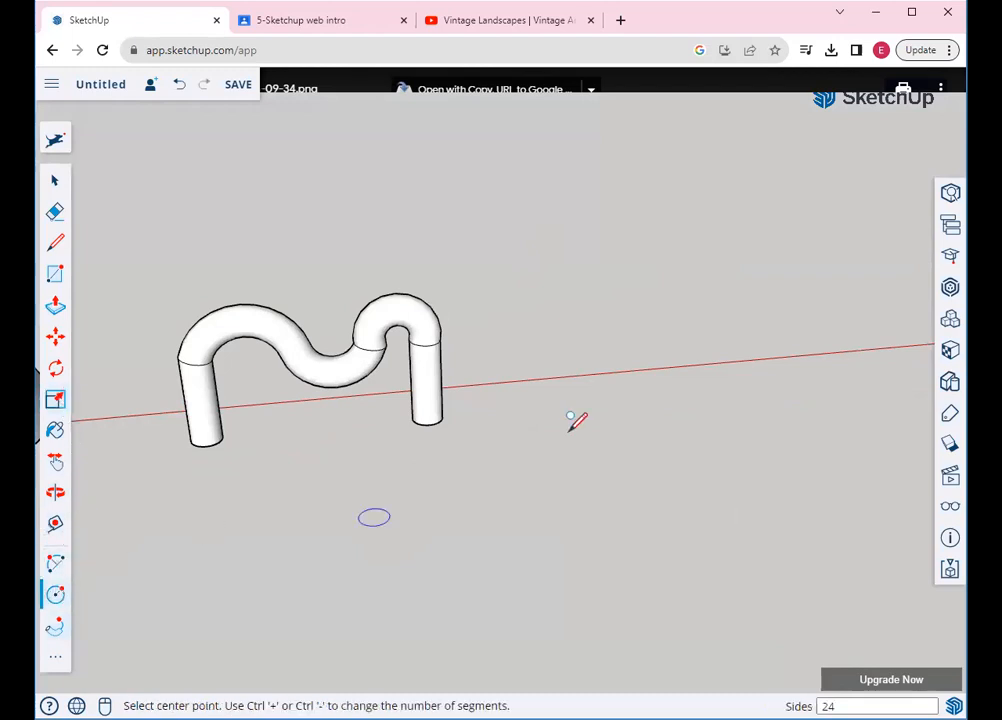
pyautogui.click(642, 377)
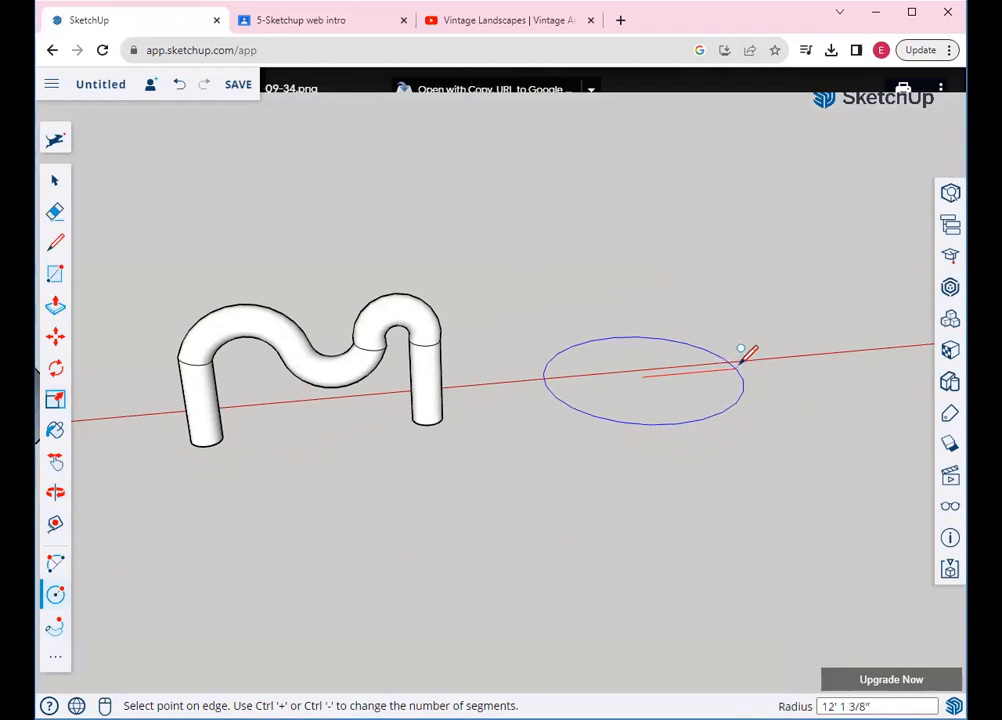
pyautogui.click(743, 361)
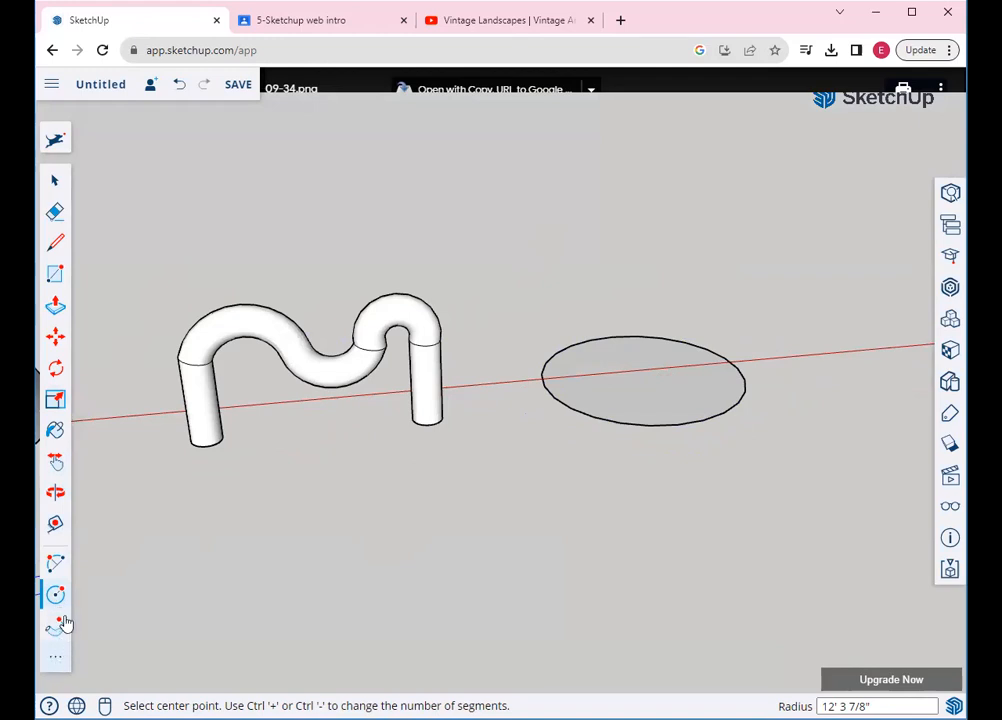
# Draw a tall vertical line up the blue axis from the circle's centre
pyautogui.click(55, 242)
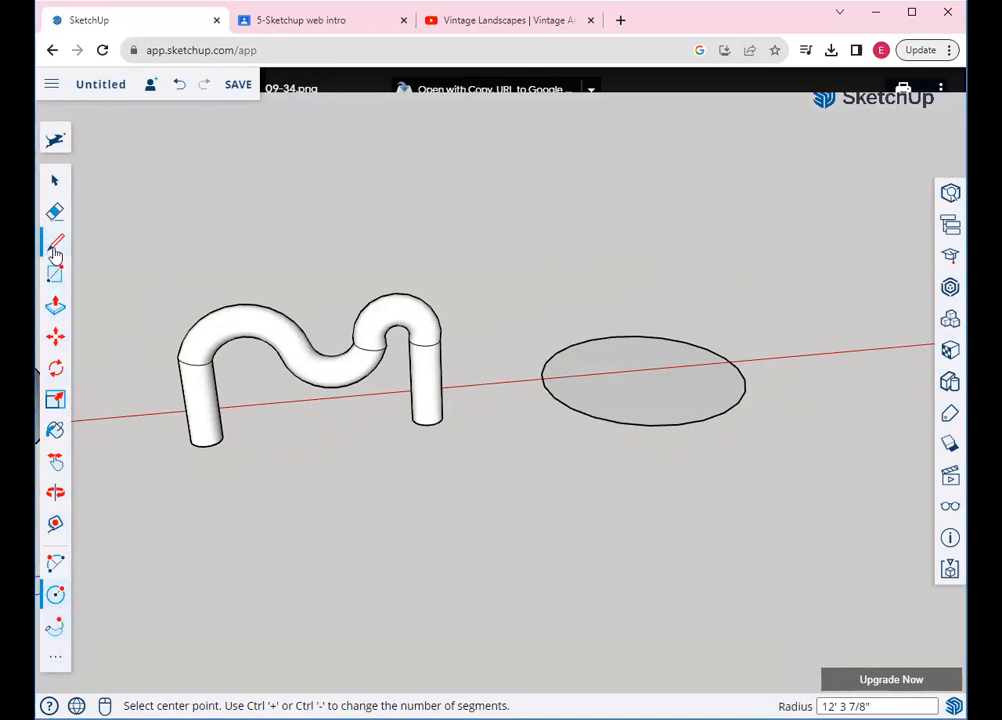
pyautogui.click(642, 376)
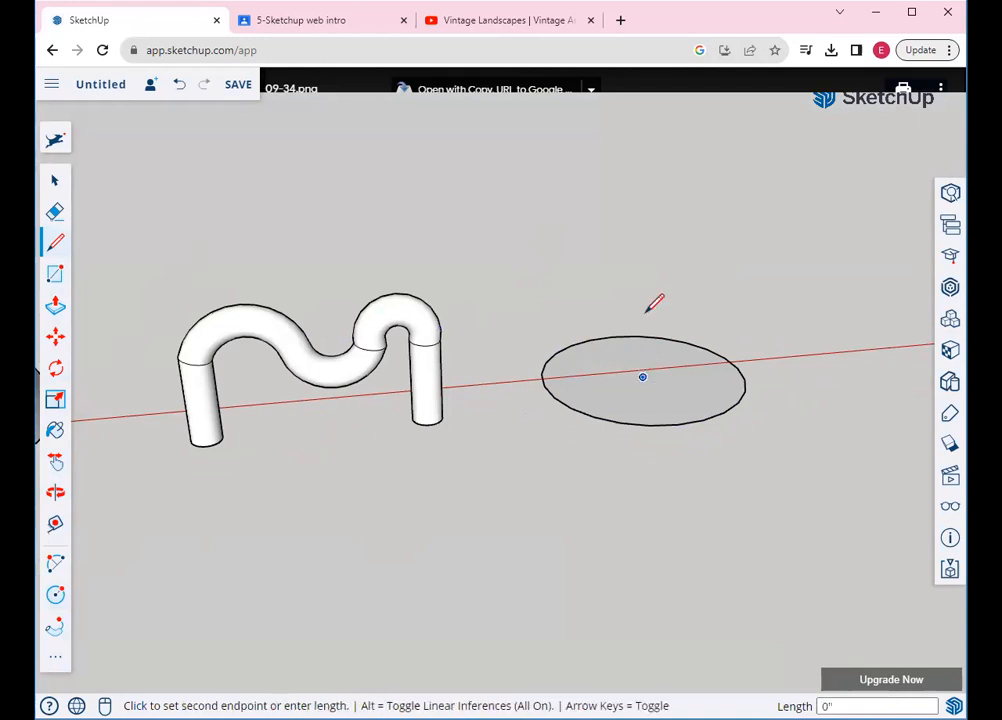
pyautogui.click(659, 123)
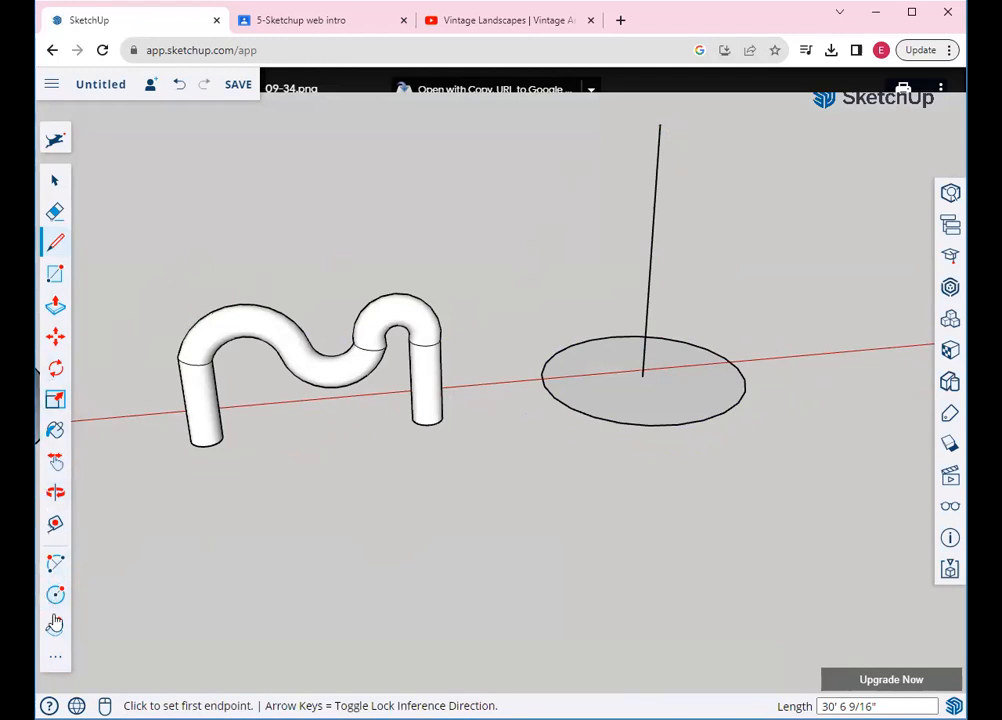
pyautogui.click(57, 463)
# Draw an upright rectangular panel from the vertical line's top down over the circle
pyautogui.moveTo(550, 360); pyautogui.dragTo(361, 472)
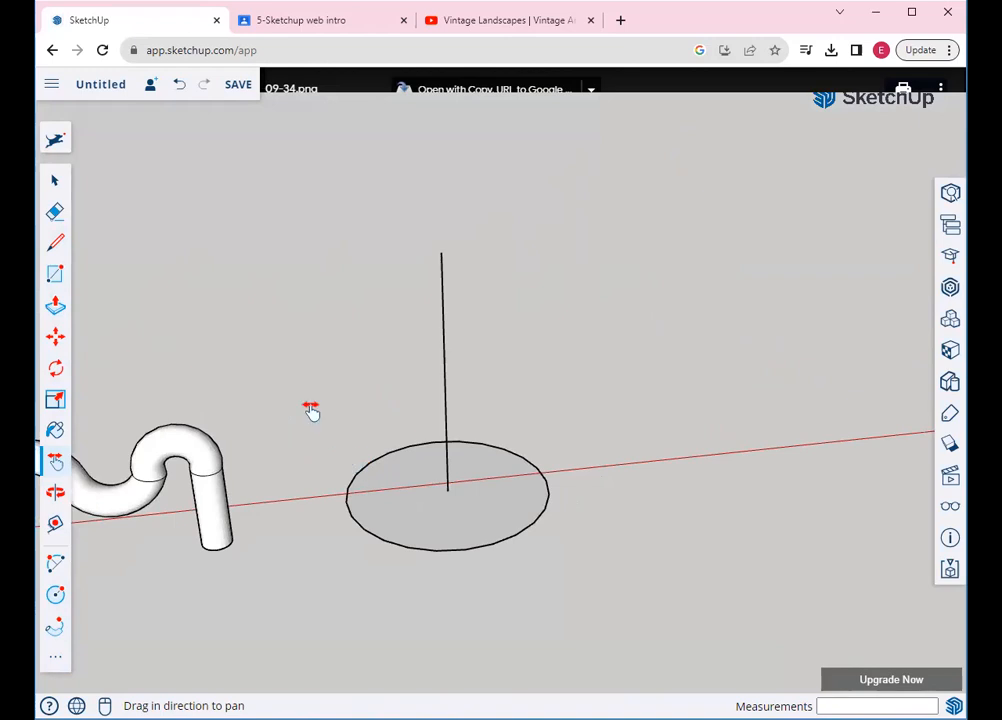
pyautogui.click(55, 274)
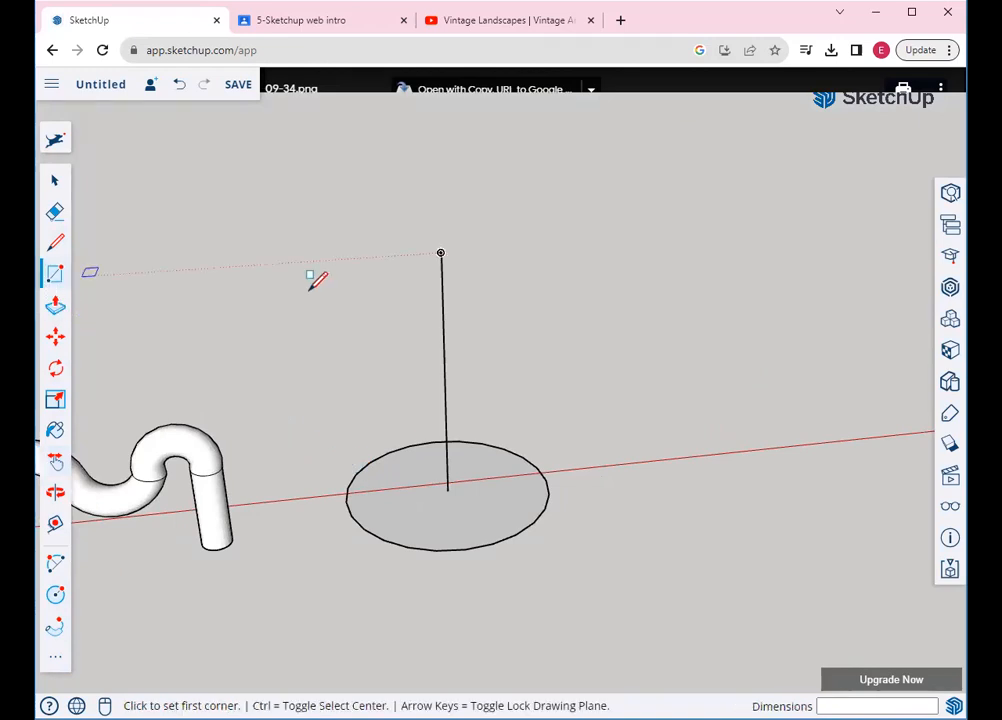
pyautogui.click(440, 253)
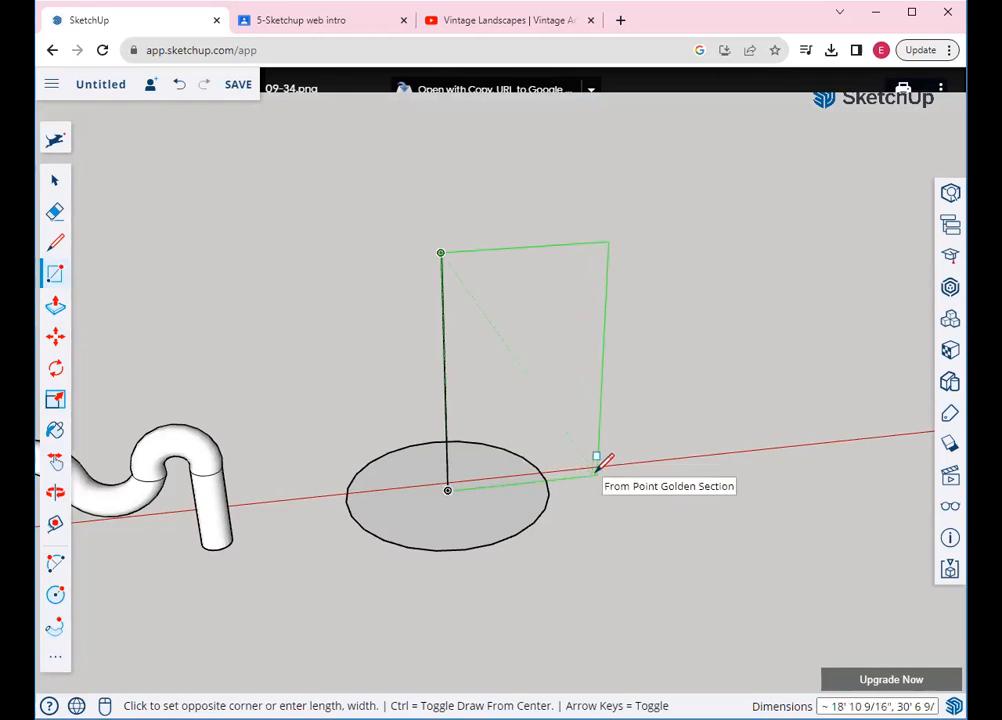
pyautogui.click(597, 467)
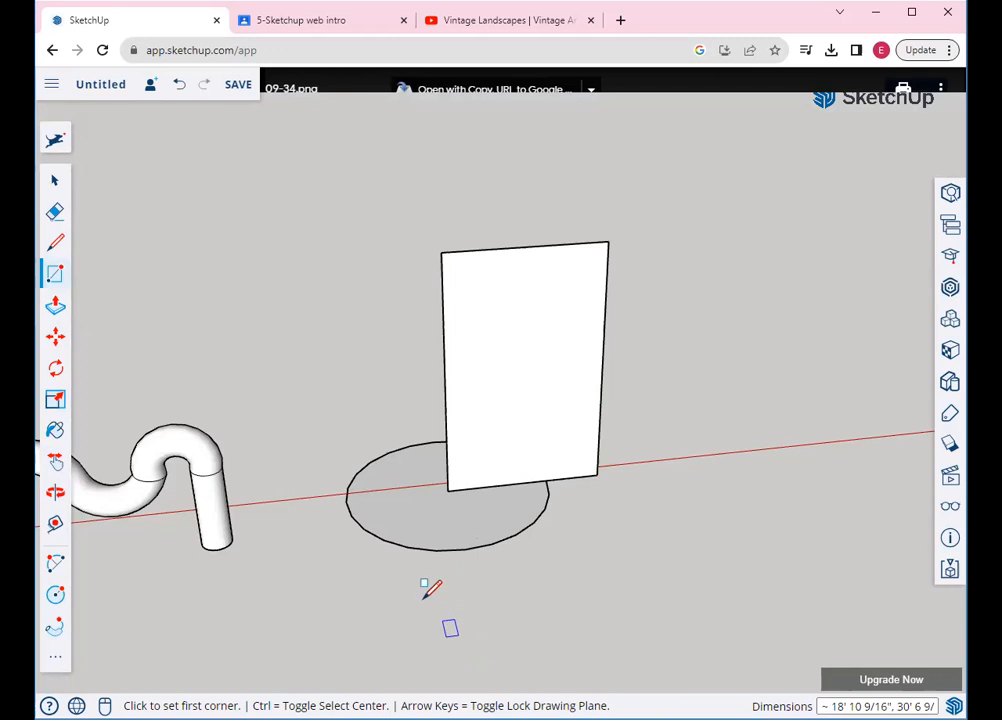
# Draw two stacked arcs on the panel, bulging right then left, forming an S-curve
pyautogui.click(55, 563)
pyautogui.scroll(3, 559, 460)
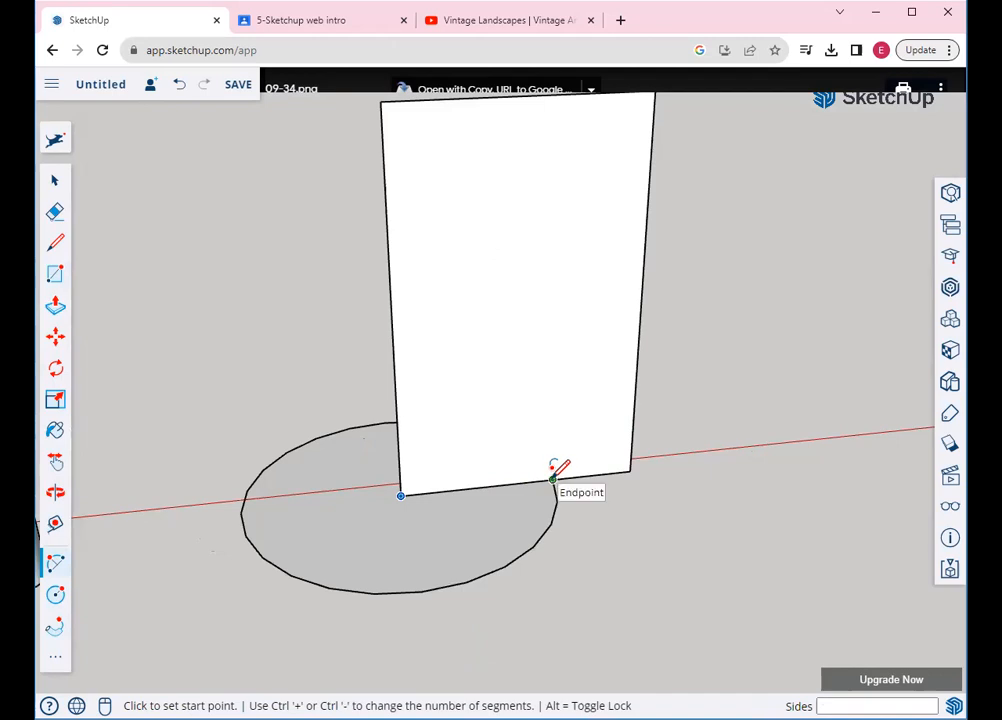
pyautogui.click(552, 479)
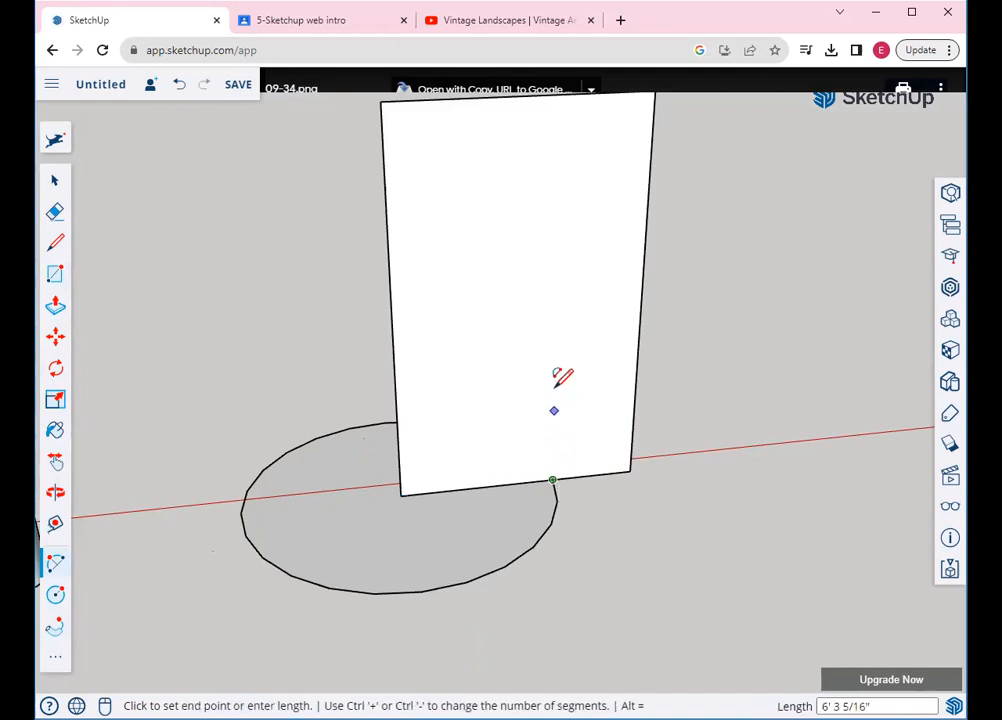
pyautogui.click(557, 292)
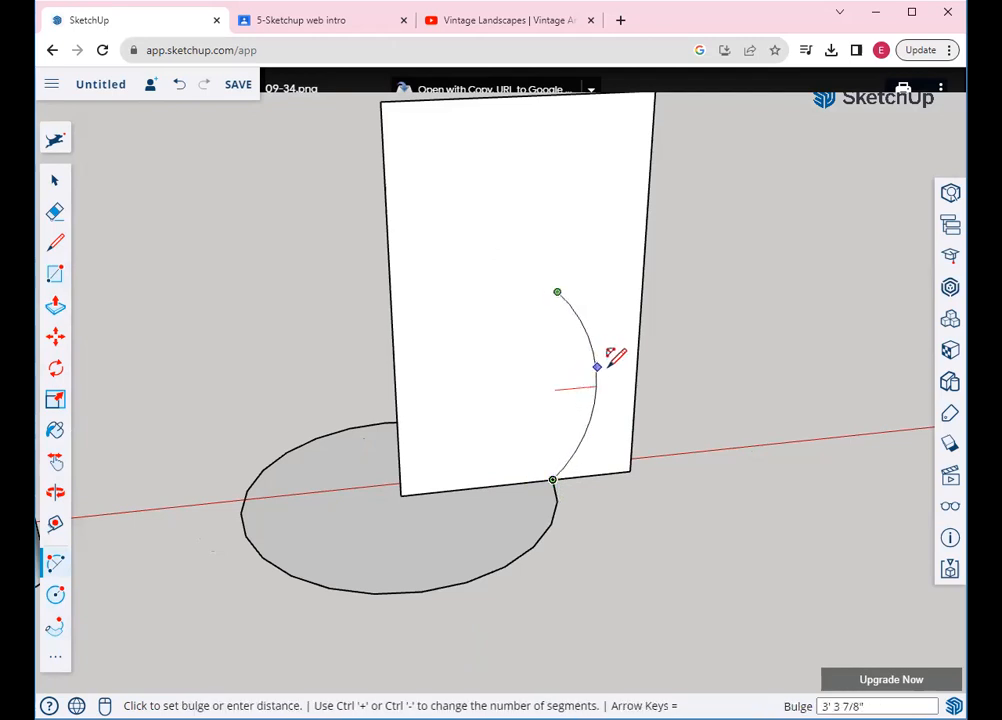
pyautogui.click(608, 369)
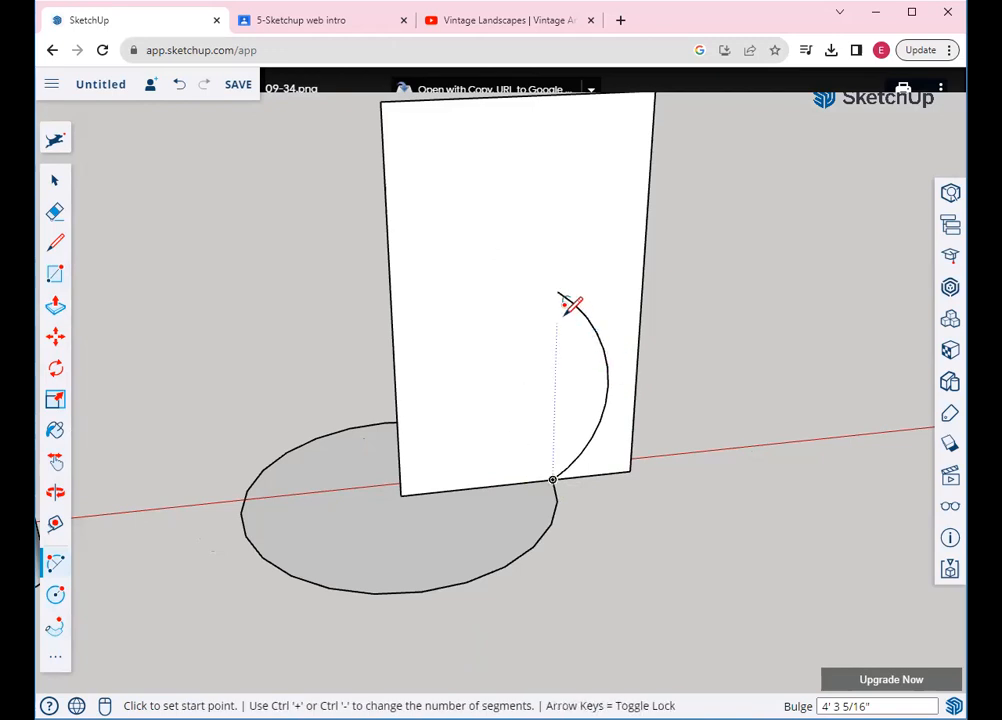
pyautogui.click(557, 290)
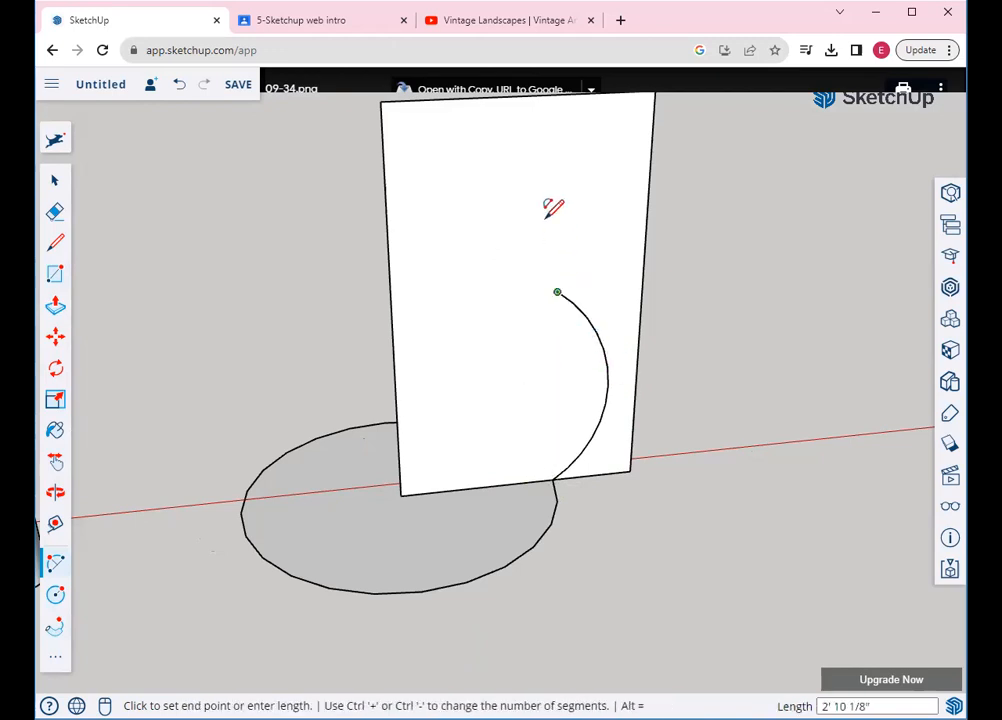
pyautogui.click(560, 168)
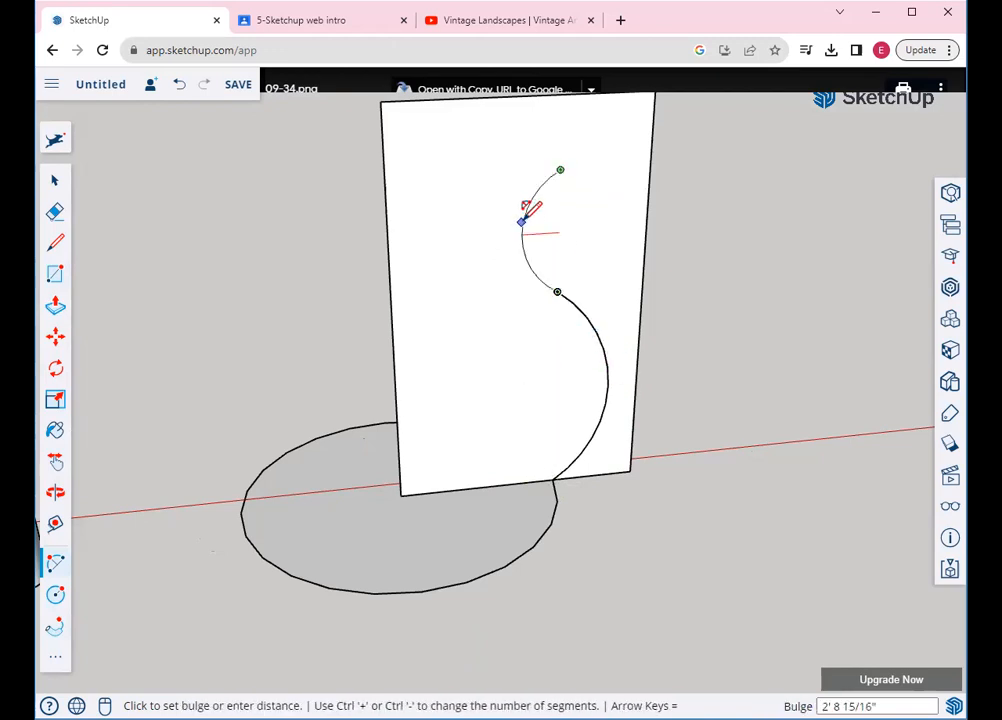
pyautogui.click(524, 214)
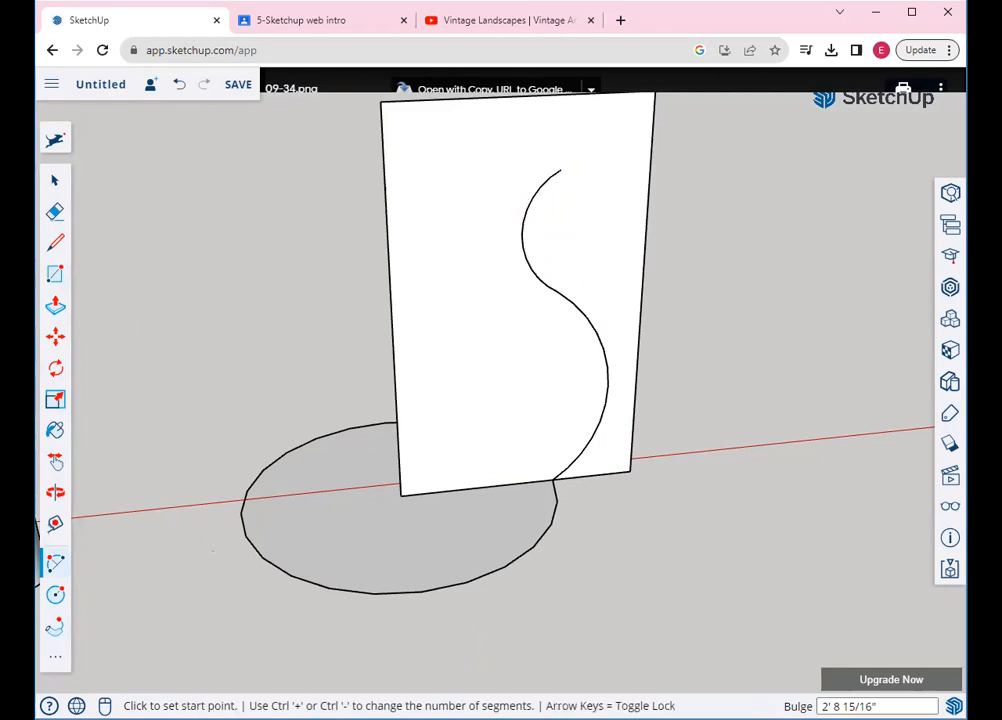
# Close the profile with a line from the S-curve's top to the panel's left edge
pyautogui.click(54, 245)
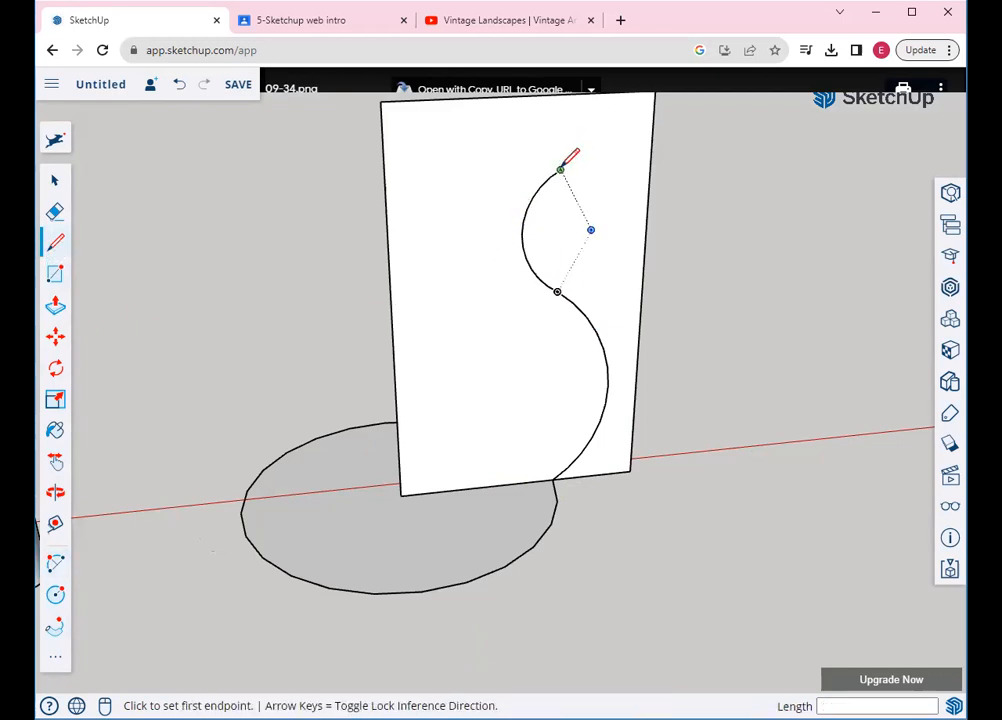
pyautogui.click(560, 170)
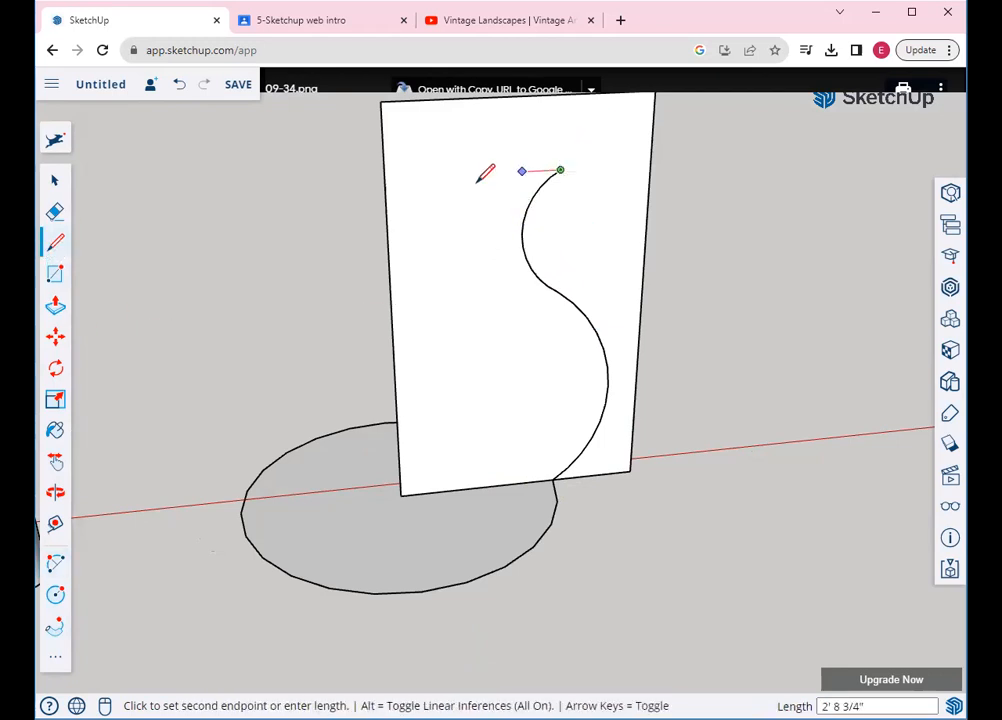
pyautogui.click(384, 179)
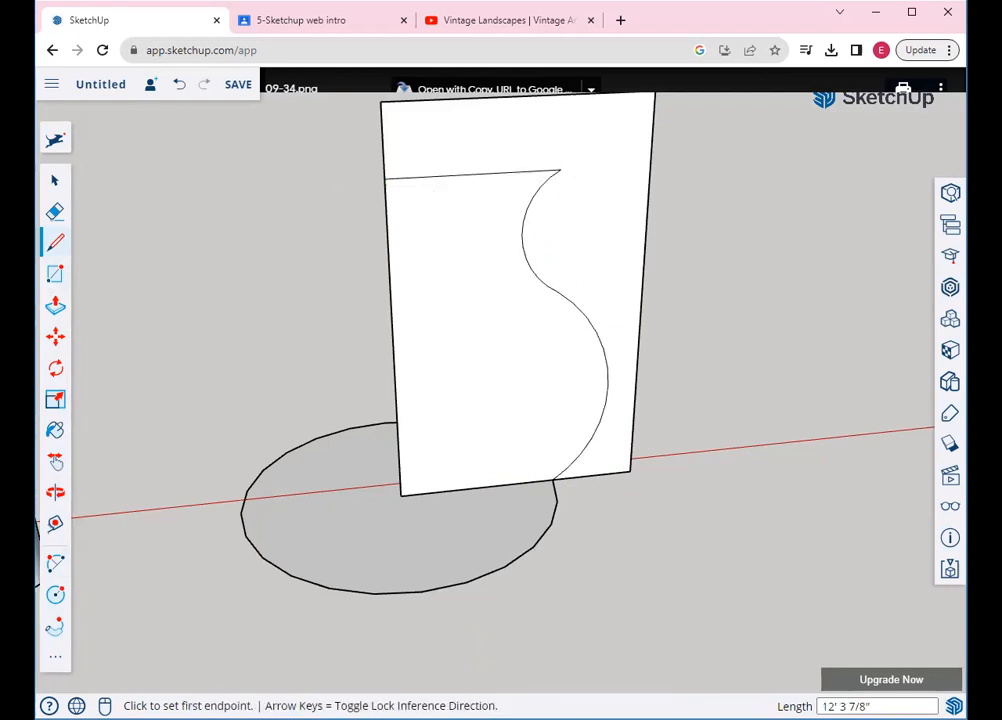
pyautogui.click(57, 654)
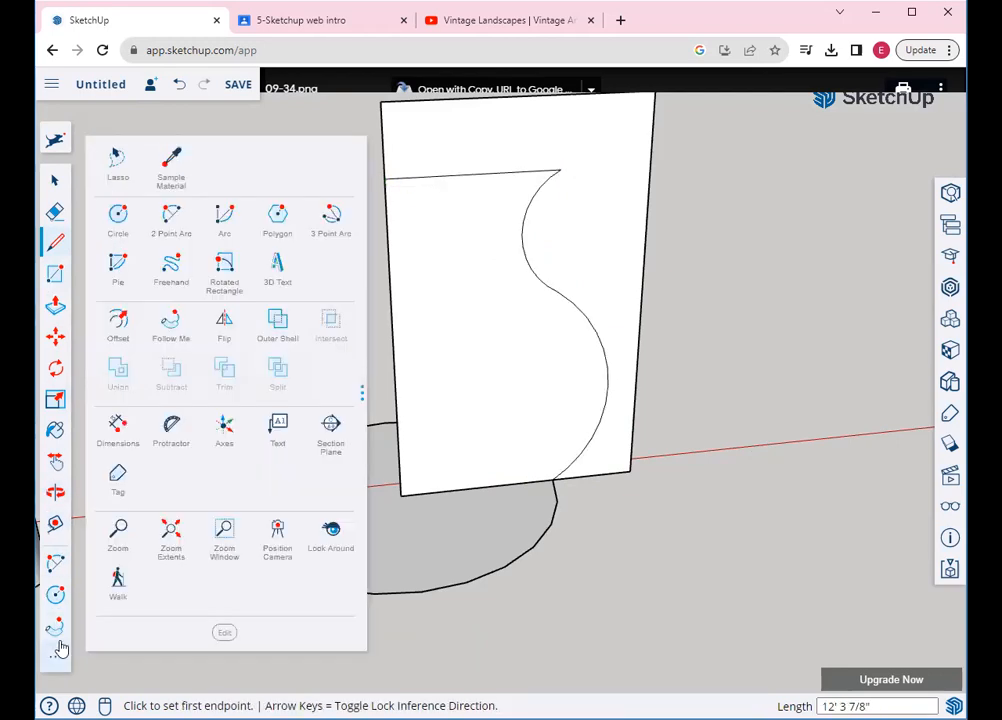
# Offset the vase profile outline slightly inward, then zoom in on its top end
pyautogui.click(118, 320)
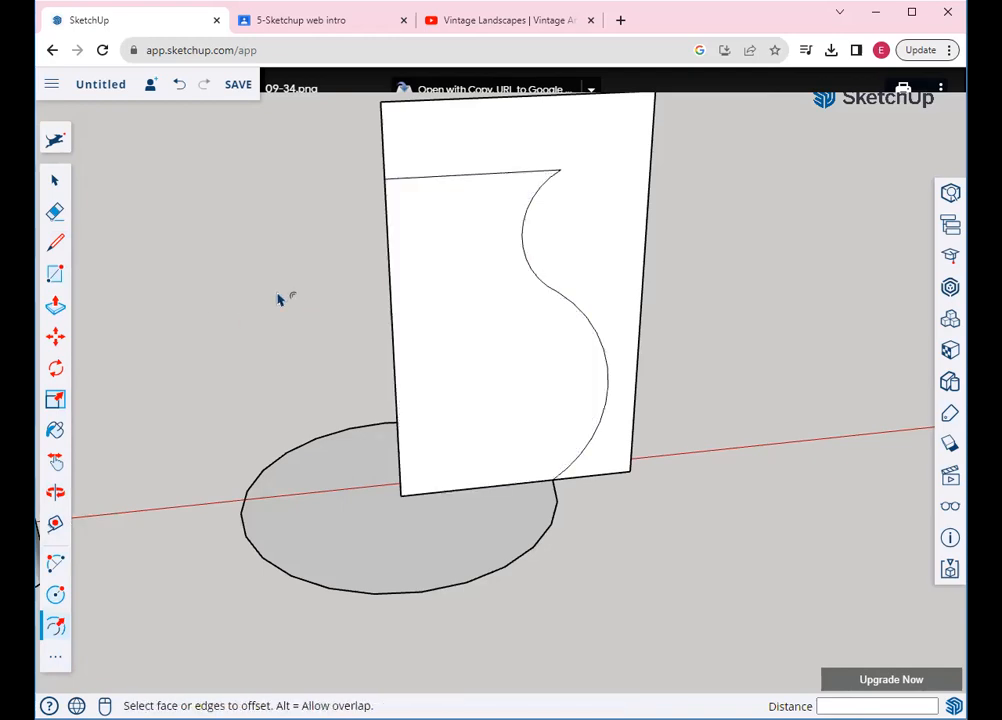
pyautogui.click(465, 282)
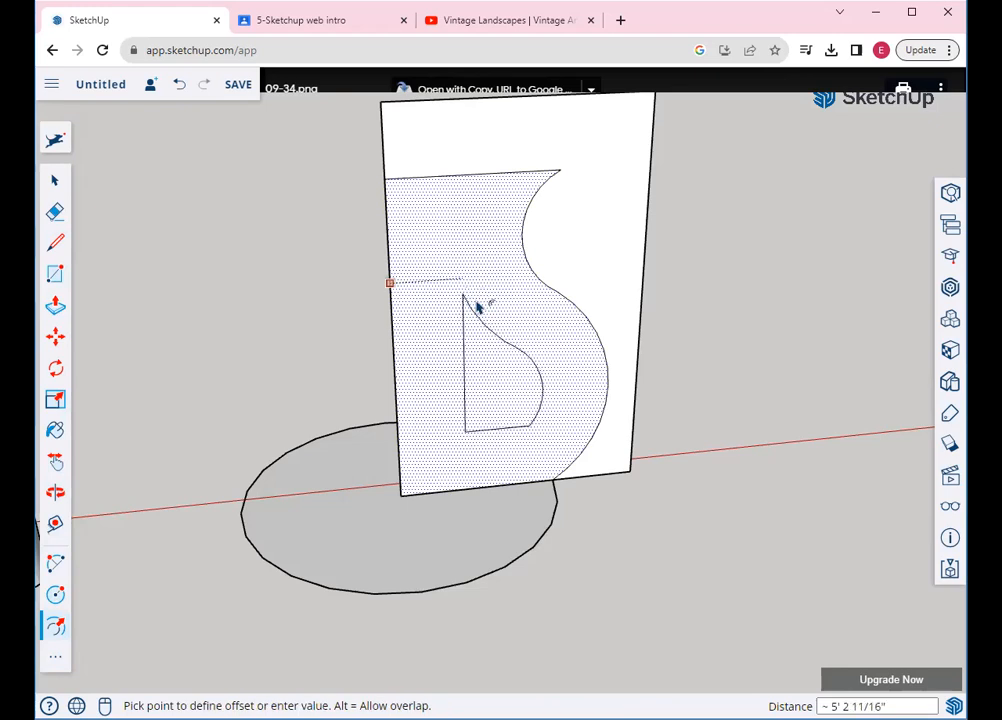
pyautogui.click(399, 244)
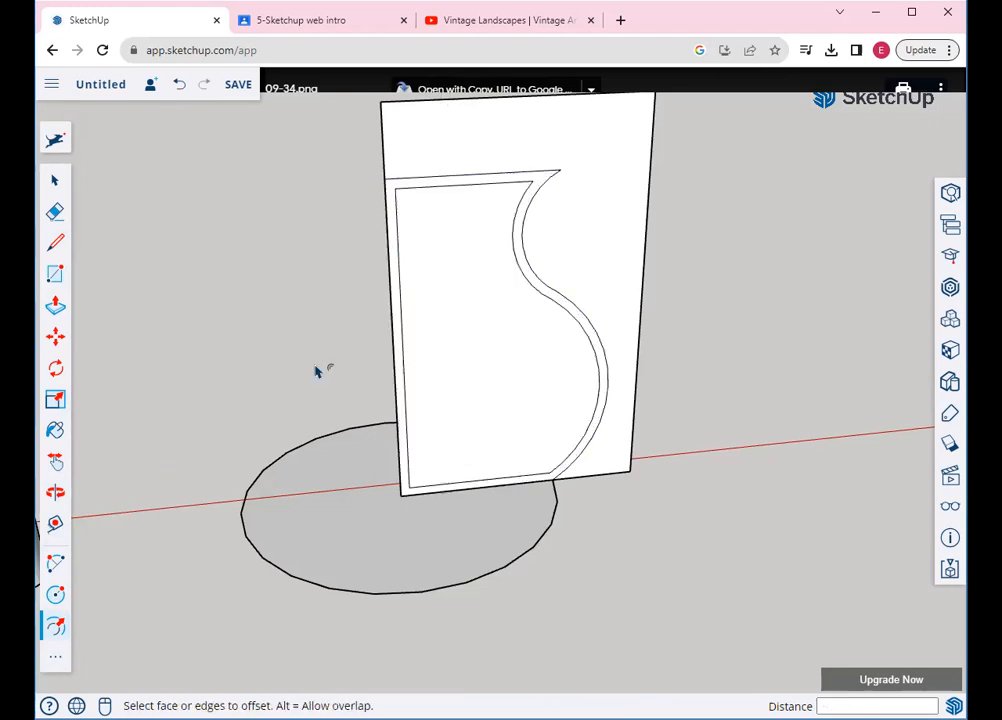
pyautogui.click(54, 211)
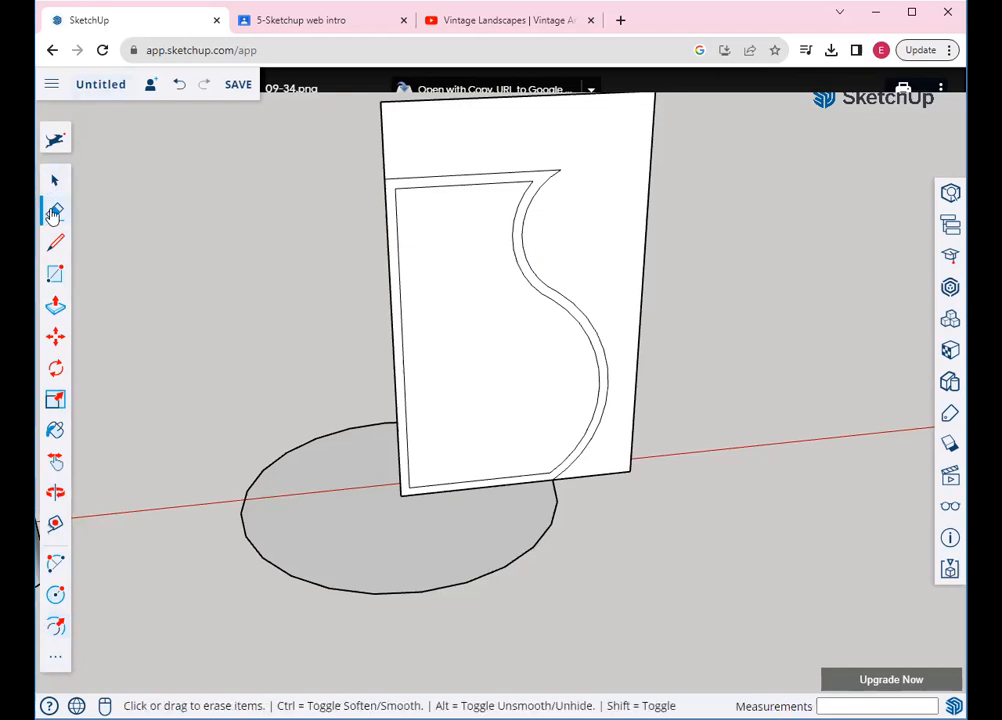
pyautogui.click(55, 243)
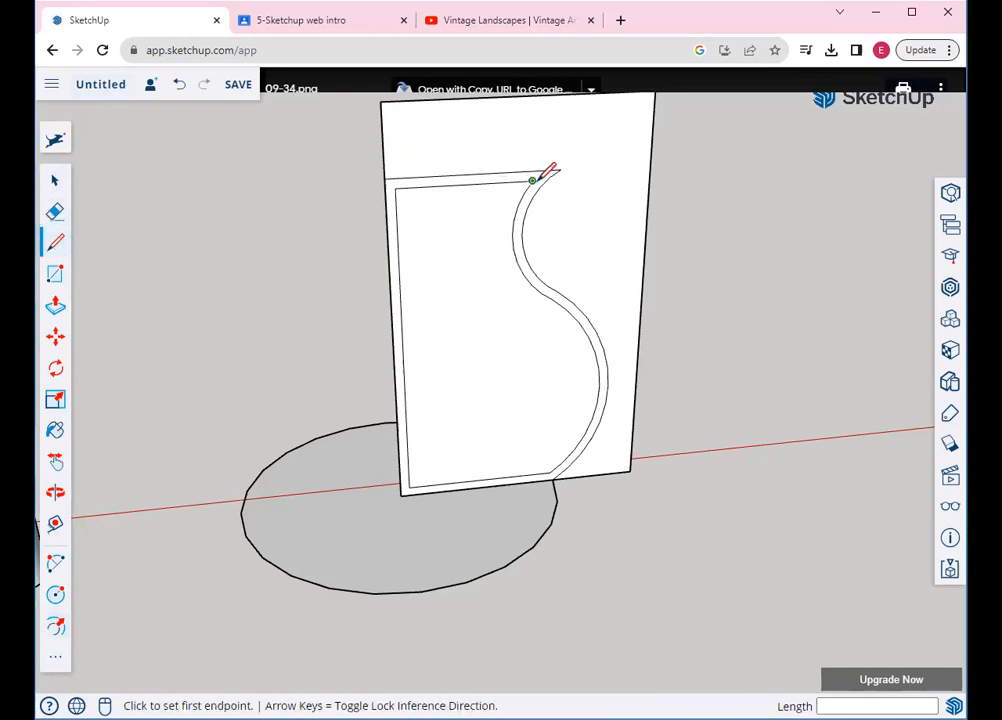
pyautogui.scroll(3, 538, 174)
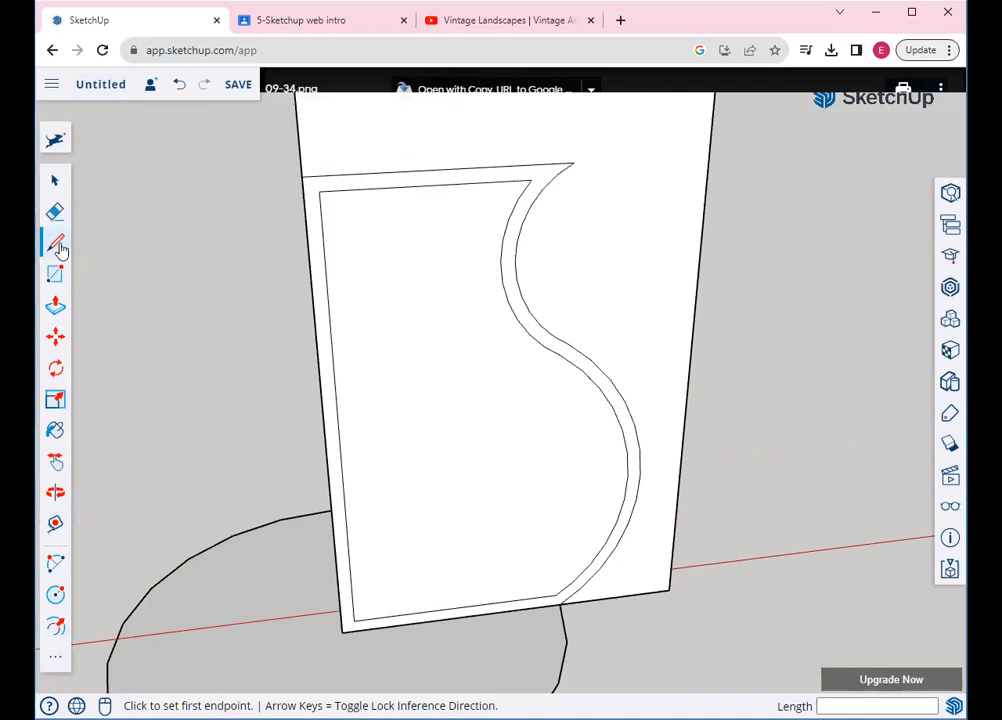
pyautogui.click(55, 565)
pyautogui.scroll(3, 560, 168)
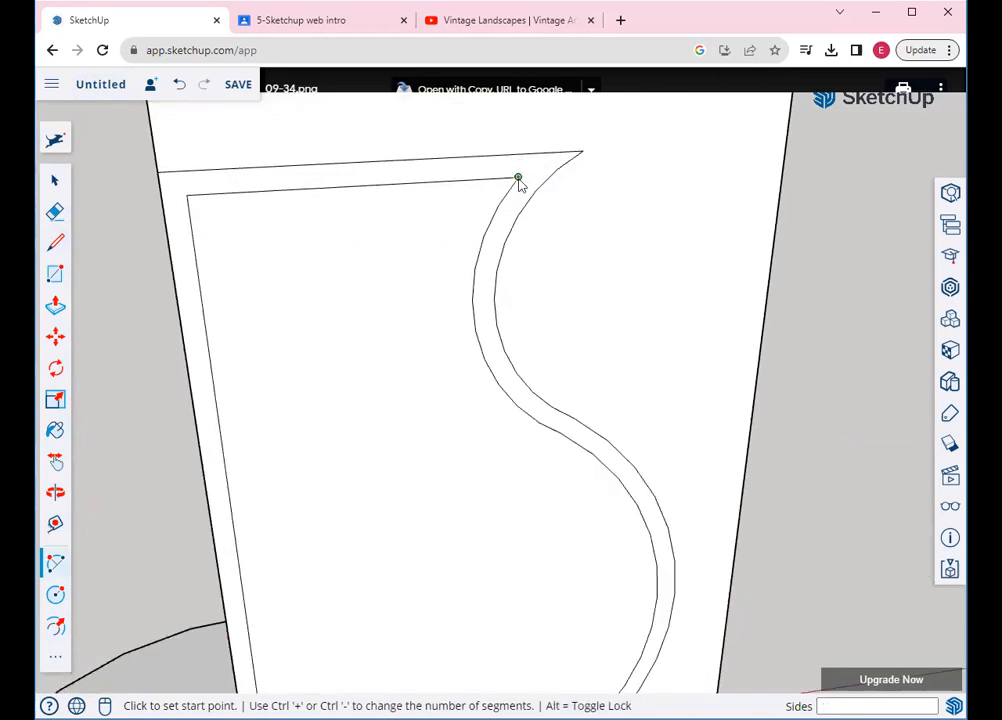
# Round off the vase rim with an arc joining the inner and outer curve tops
pyautogui.click(518, 177)
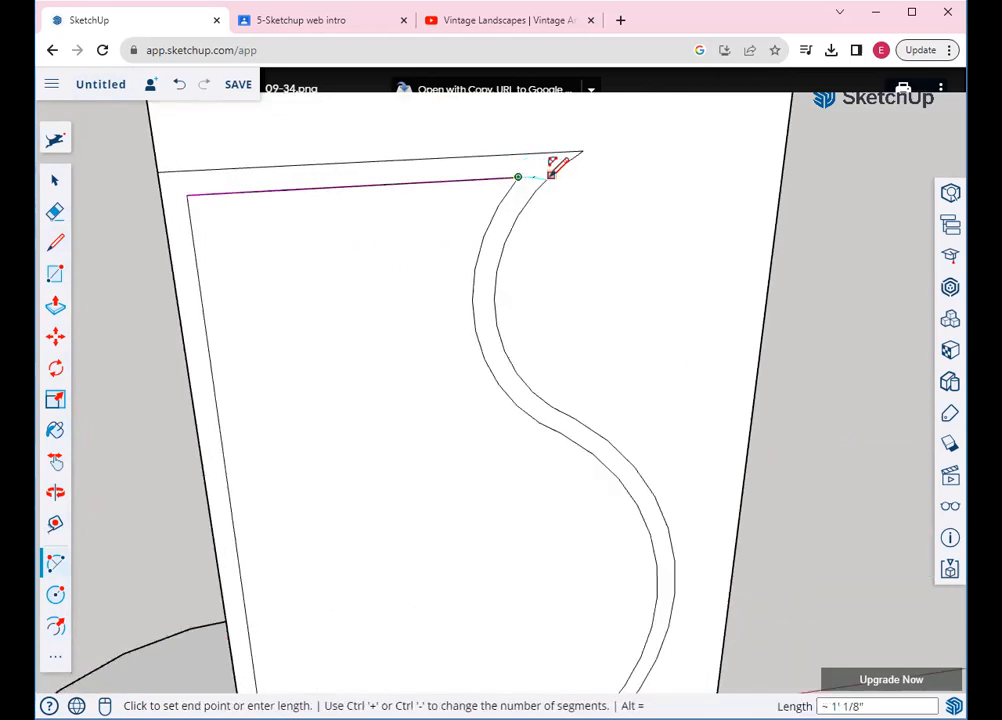
pyautogui.click(550, 173)
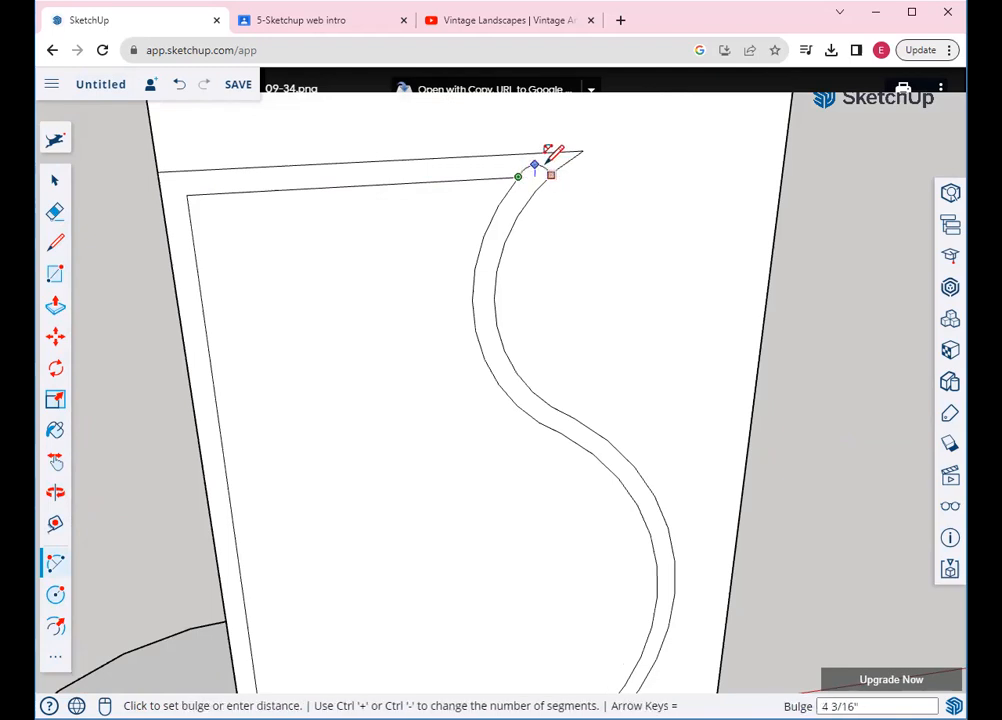
pyautogui.click(549, 160)
pyautogui.scroll(-2, 447, 212)
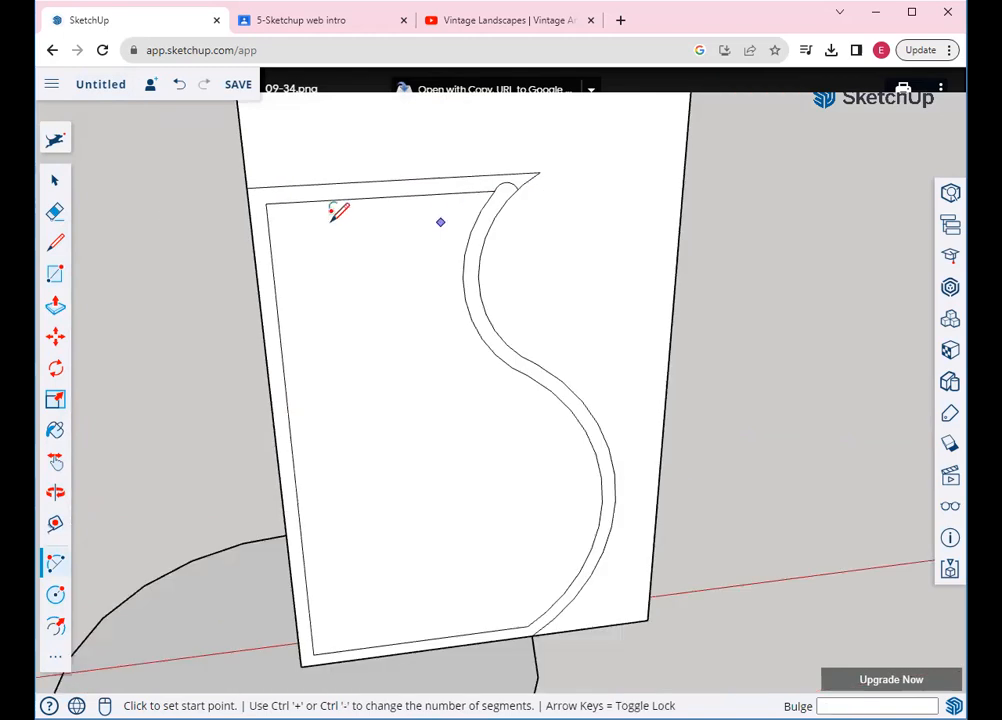
# Erase the panel's top edges and close the inner bottom-left corner with a short line
pyautogui.click(55, 211)
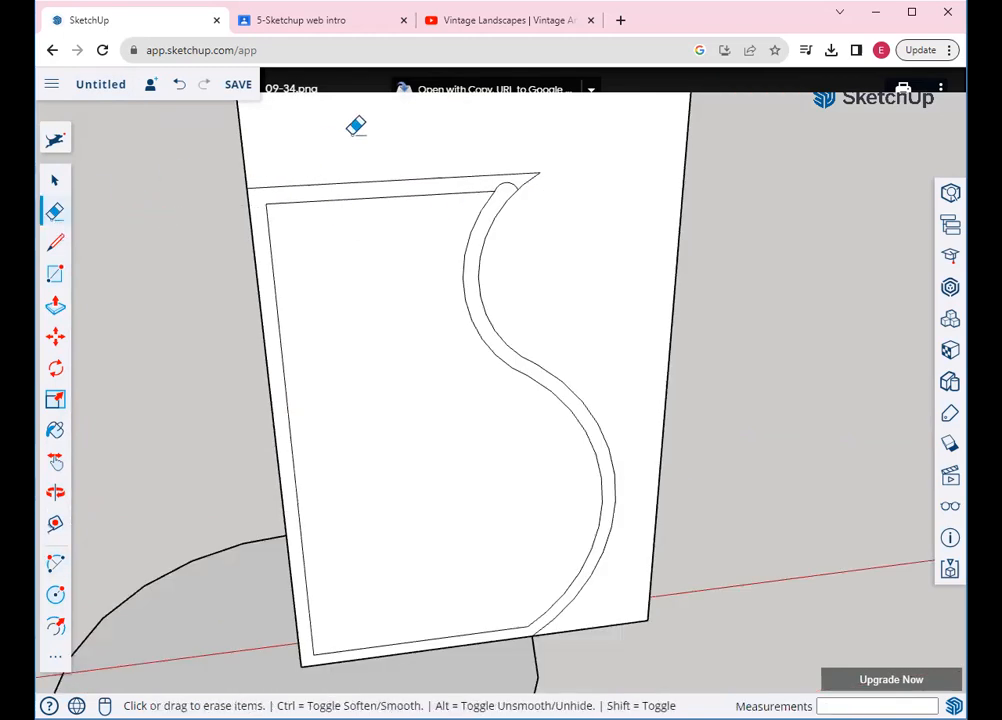
pyautogui.moveTo(389, 201)
pyautogui.mouseDown()
pyautogui.moveTo(409, 208)
pyautogui.moveTo(510, 139)
pyautogui.moveTo(559, 178)
pyautogui.moveTo(546, 176)
pyautogui.mouseUp()
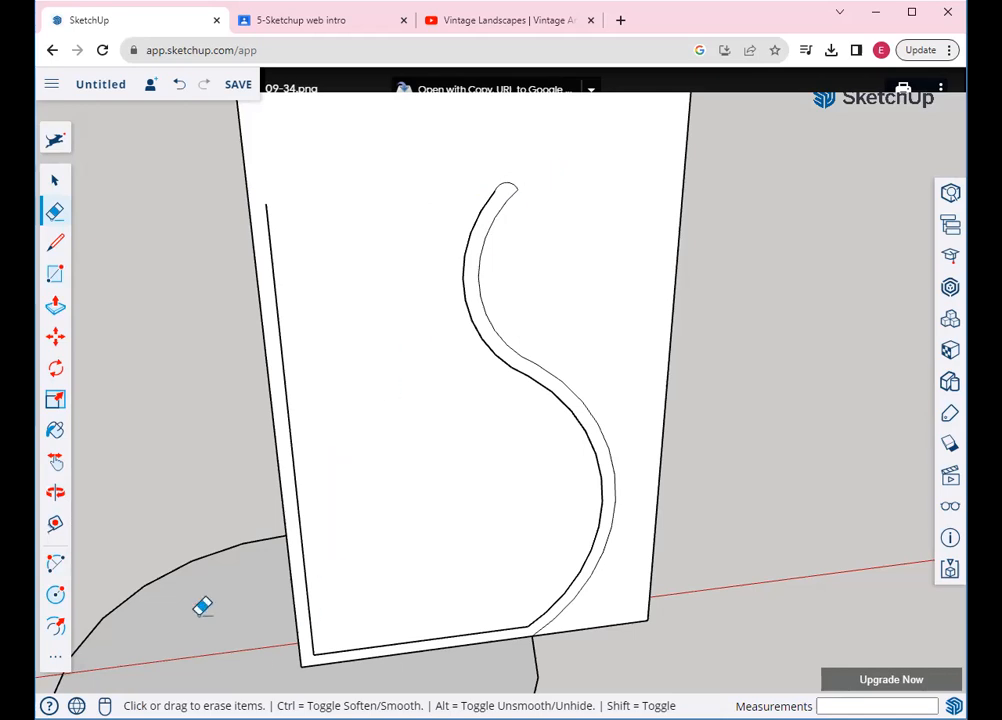
pyautogui.click(55, 242)
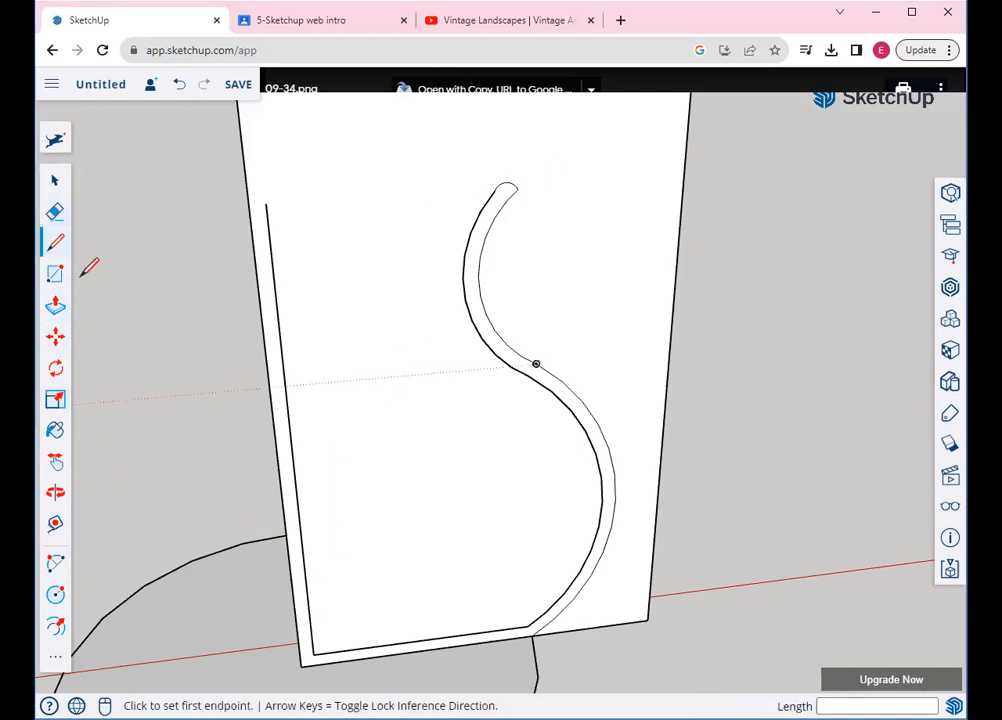
pyautogui.click(311, 651)
pyautogui.click(299, 656)
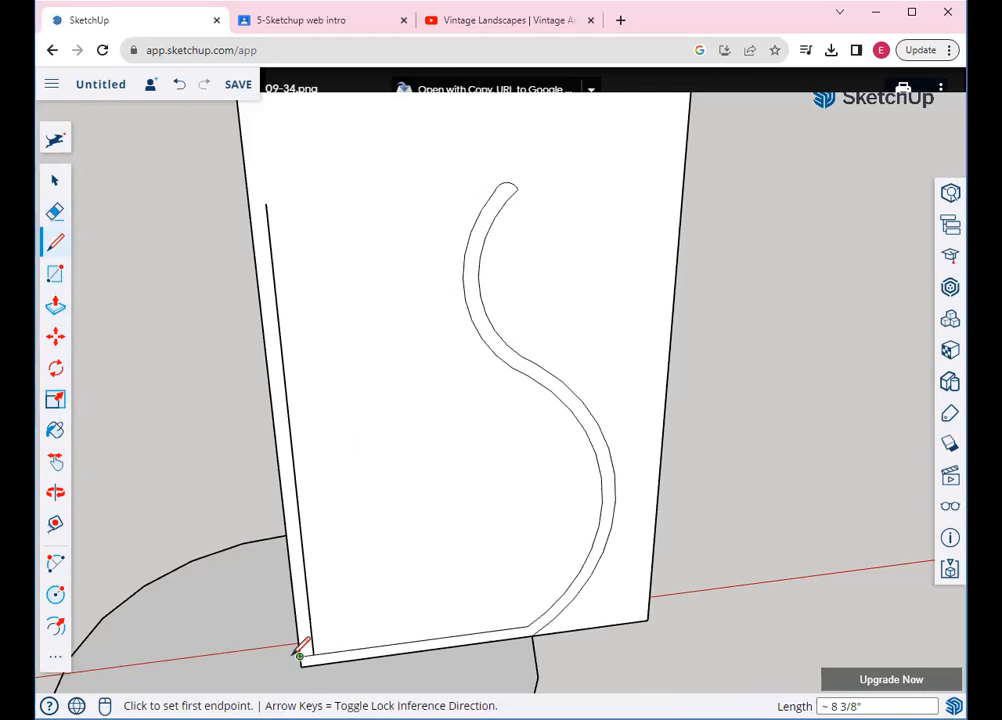
# Erase the panel's left and right edges and the leftover line, leaving only the wall profile
pyautogui.click(55, 211)
pyautogui.moveTo(257, 201)
pyautogui.mouseDown()
pyautogui.moveTo(282, 215)
pyautogui.moveTo(272, 195)
pyautogui.mouseUp()
pyautogui.moveTo(646, 157)
pyautogui.mouseDown()
pyautogui.moveTo(698, 320)
pyautogui.moveTo(660, 526)
pyautogui.moveTo(622, 637)
pyautogui.mouseUp()
pyautogui.scroll(-5, 626, 637)
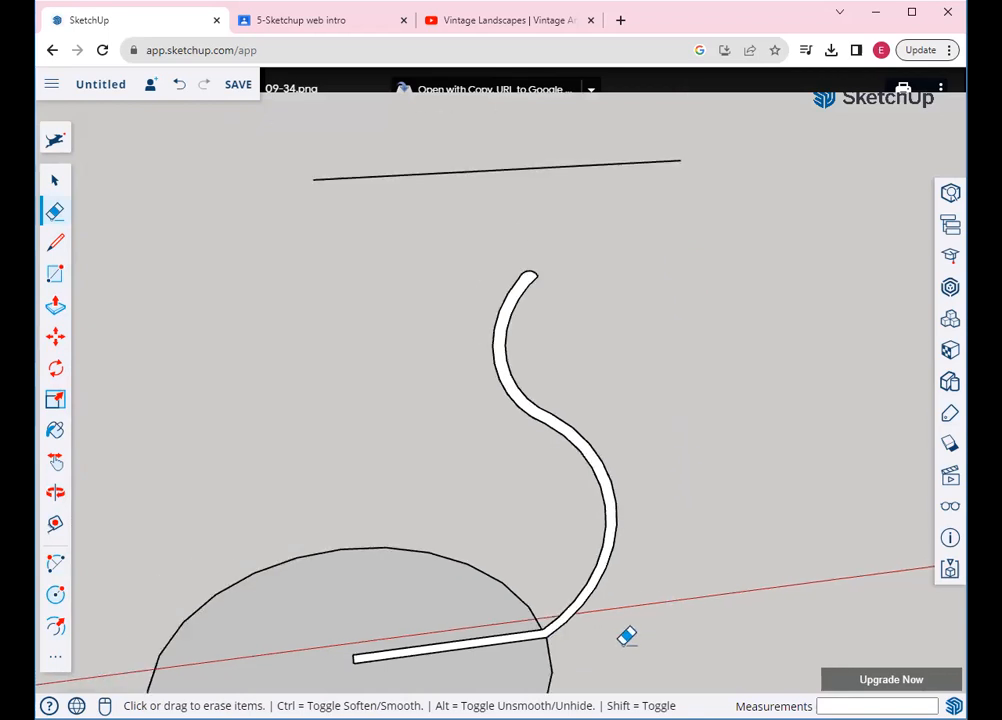
pyautogui.moveTo(598, 300); pyautogui.dragTo(592, 364)
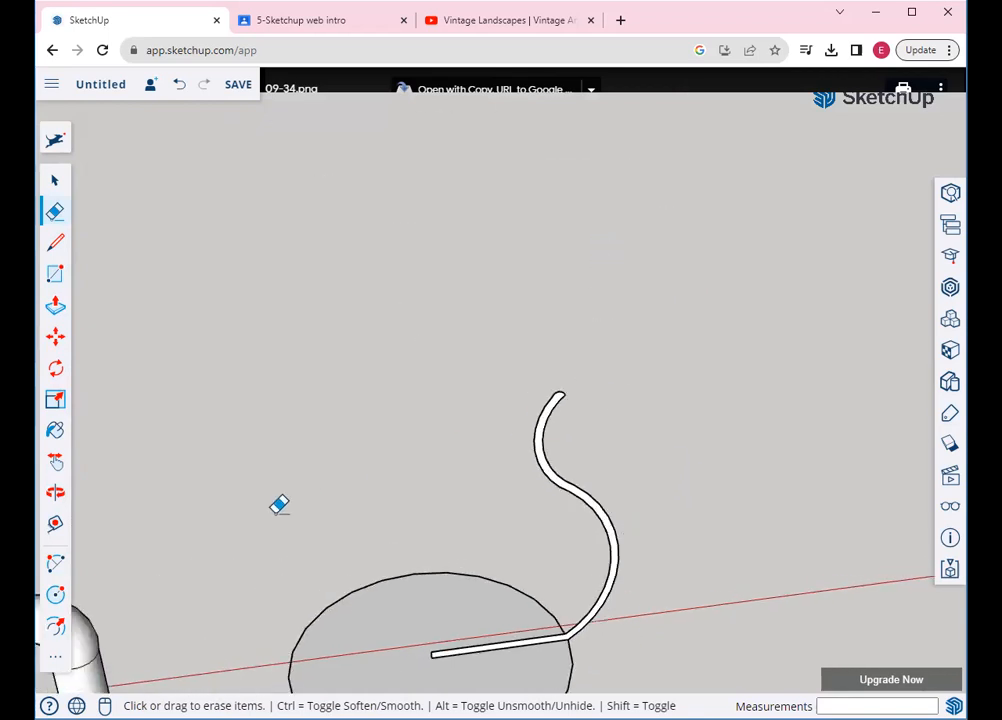
pyautogui.scroll(-1, 235, 580)
pyautogui.scroll(-1, 463, 596)
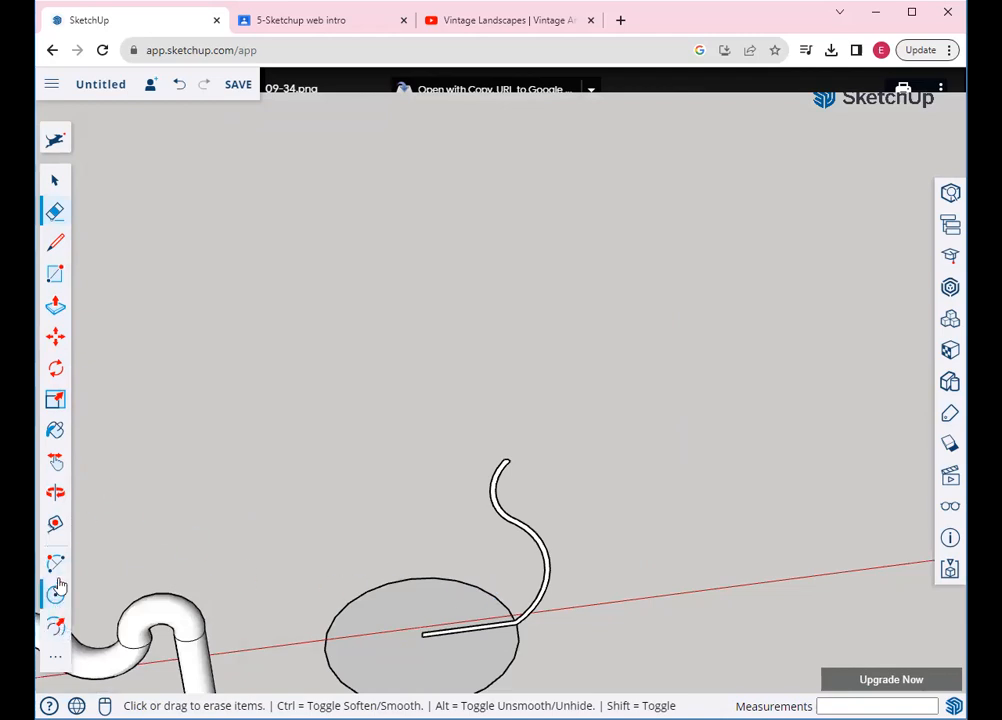
# Pan the scene up and orbit to an angled view of the circle and vase profile
pyautogui.click(55, 460)
pyautogui.moveTo(242, 425); pyautogui.dragTo(249, 303)
pyautogui.click(55, 491)
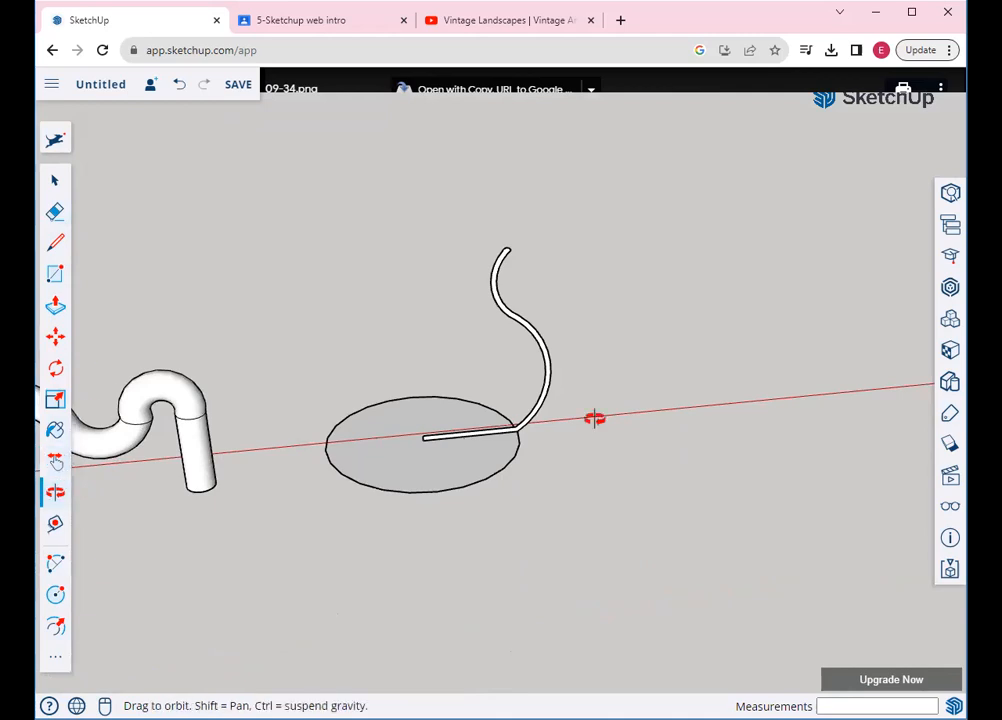
pyautogui.moveTo(532, 467); pyautogui.dragTo(541, 397)
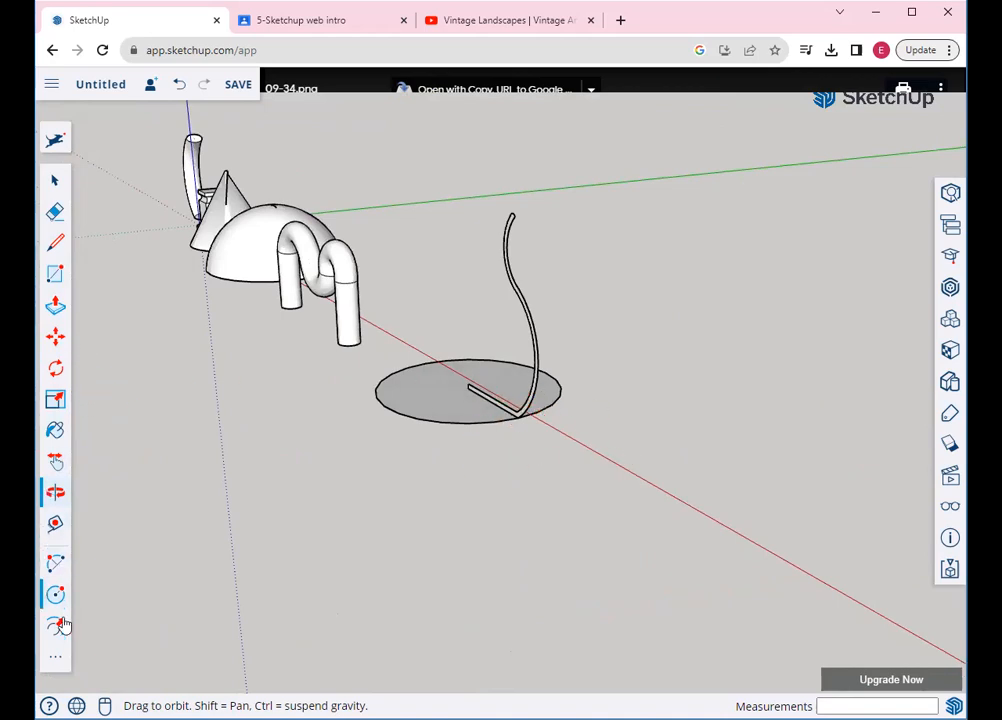
# Sweep the vase profile around the circle with Follow Me, then orbit to inspect the vase
pyautogui.click(57, 655)
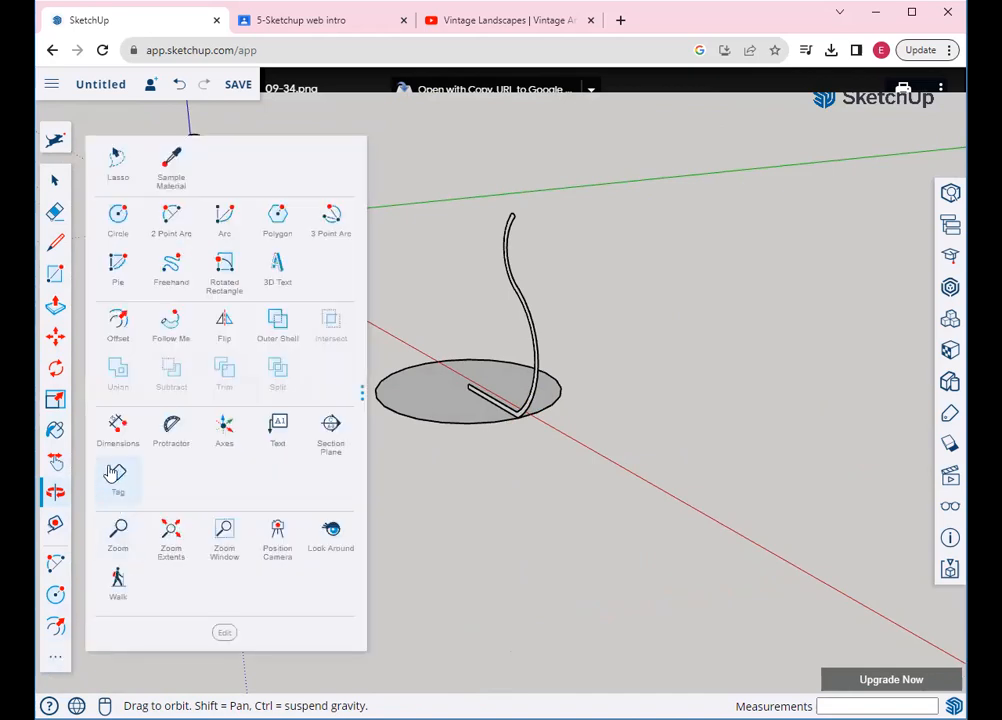
pyautogui.click(170, 320)
pyautogui.scroll(1, 548, 403)
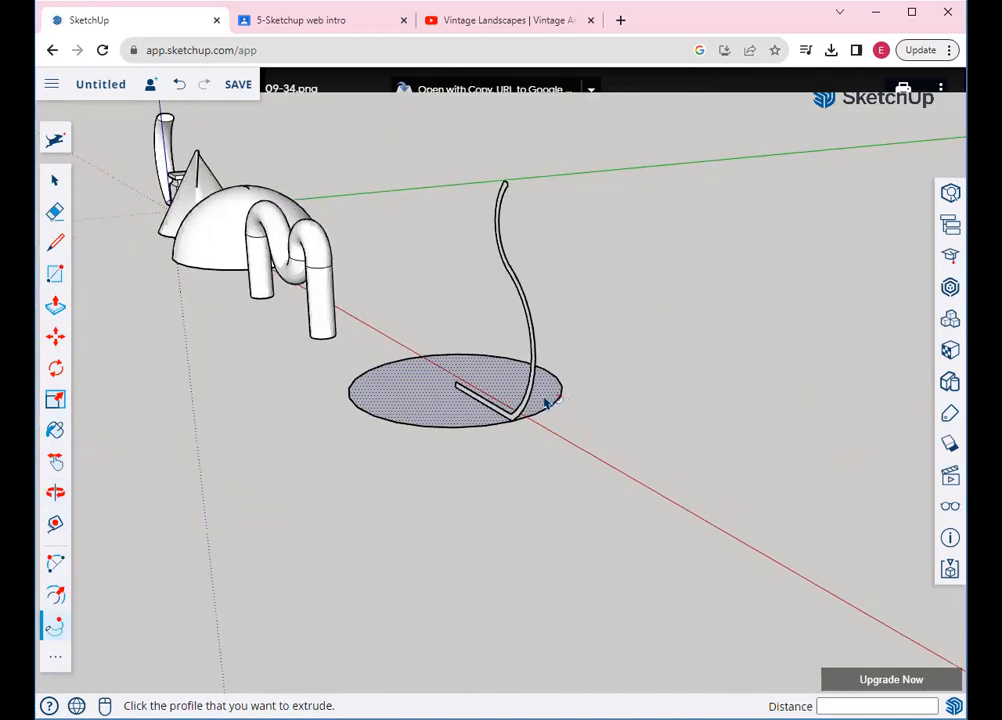
pyautogui.click(515, 421)
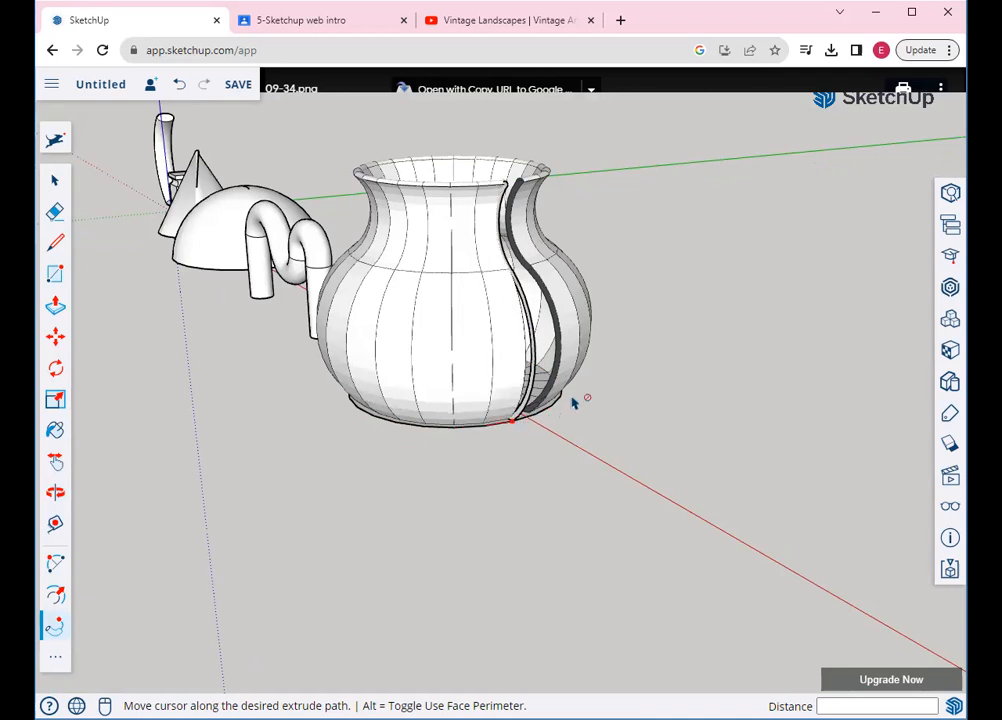
pyautogui.click(657, 376)
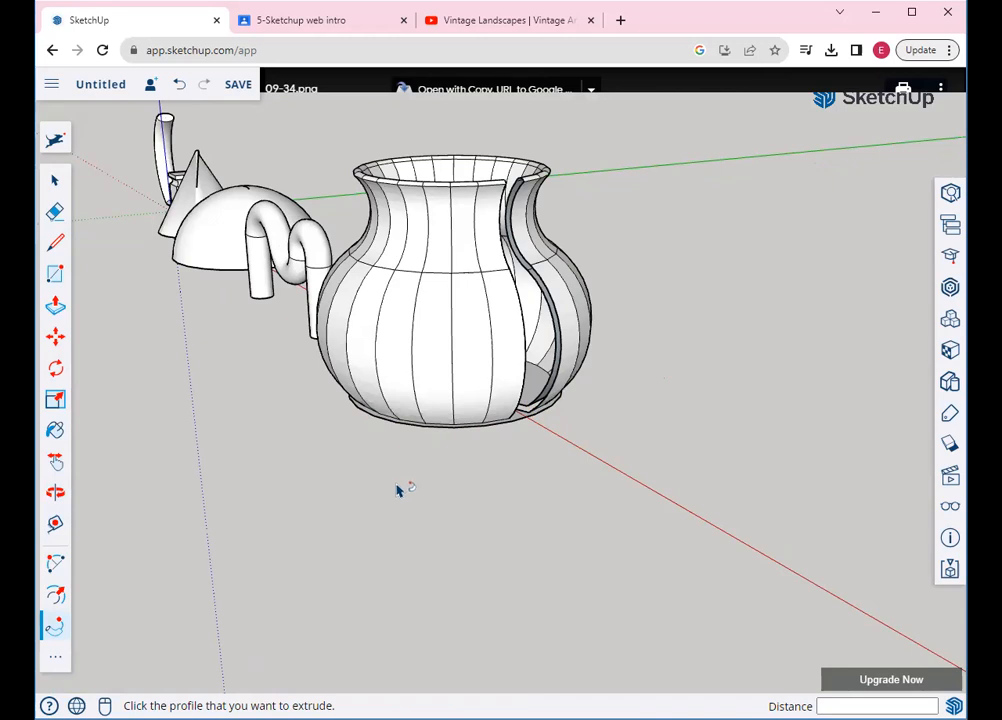
pyautogui.click(55, 491)
pyautogui.moveTo(460, 459); pyautogui.dragTo(195, 505)
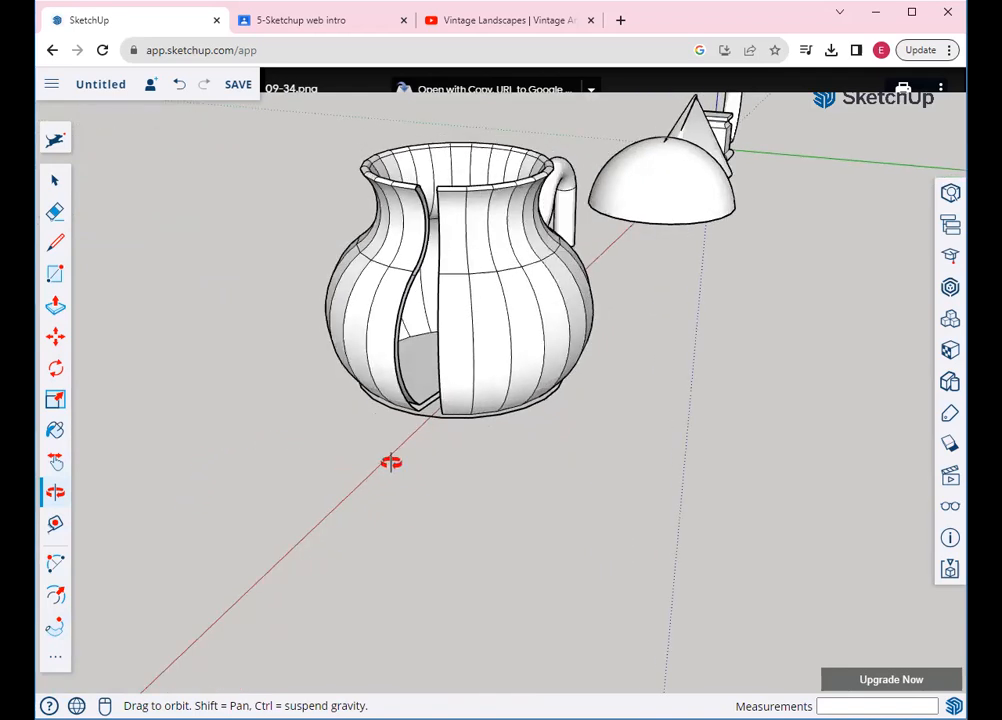
# Undo the vase, view it from another side, and undo a partial Follow Me retry
pyautogui.hotkey('ctrl', 'z')
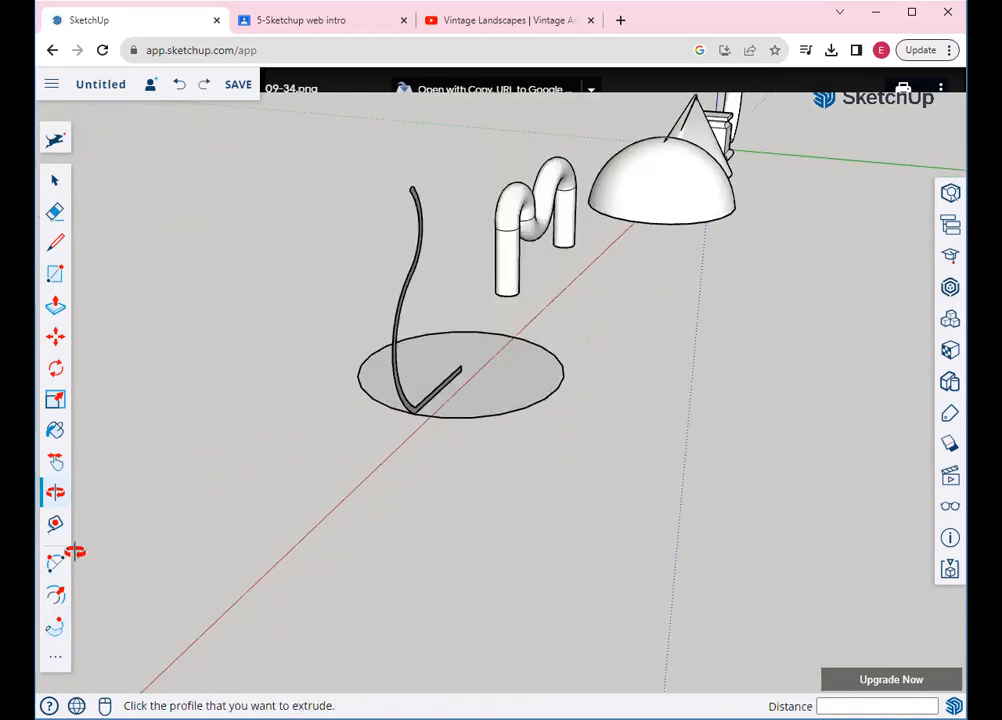
pyautogui.click(56, 493)
pyautogui.moveTo(315, 492); pyautogui.dragTo(741, 366)
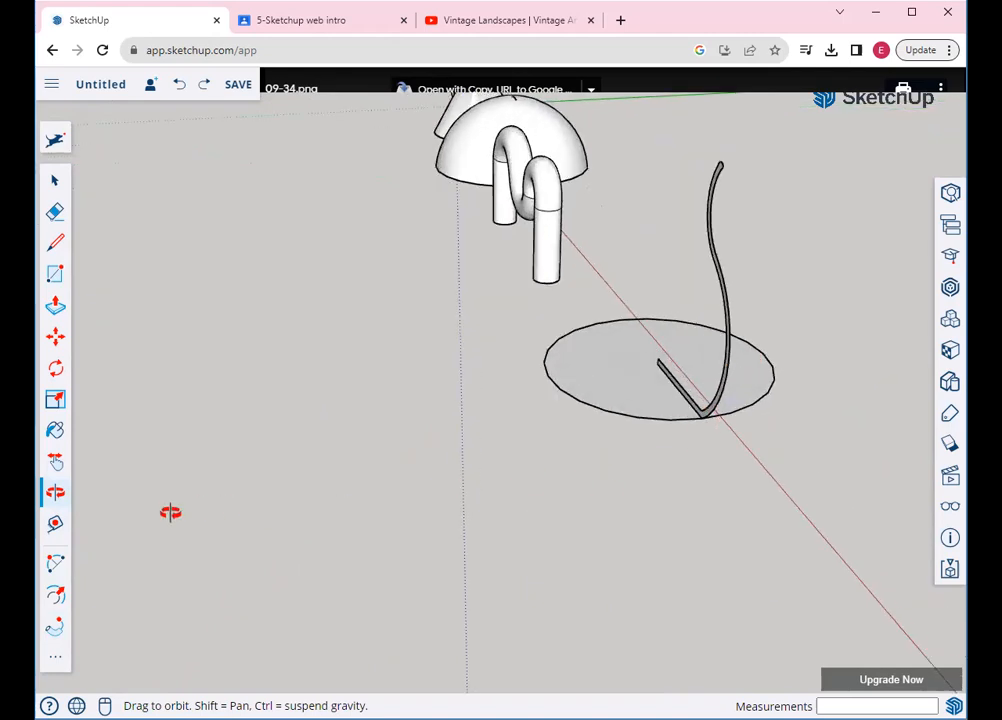
pyautogui.click(55, 626)
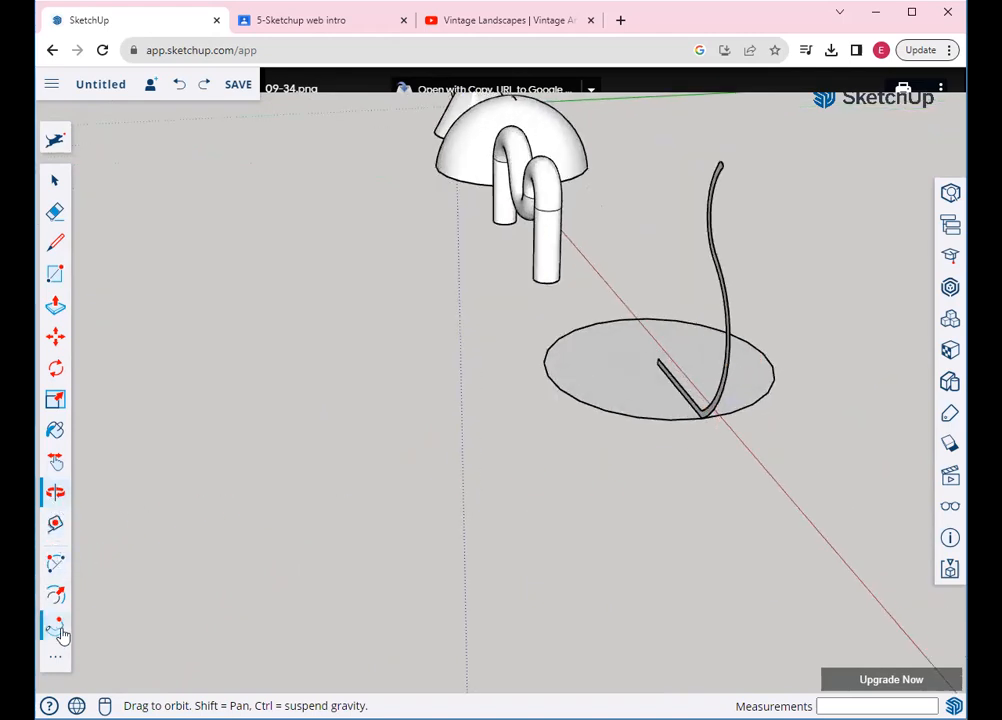
pyautogui.click(708, 418)
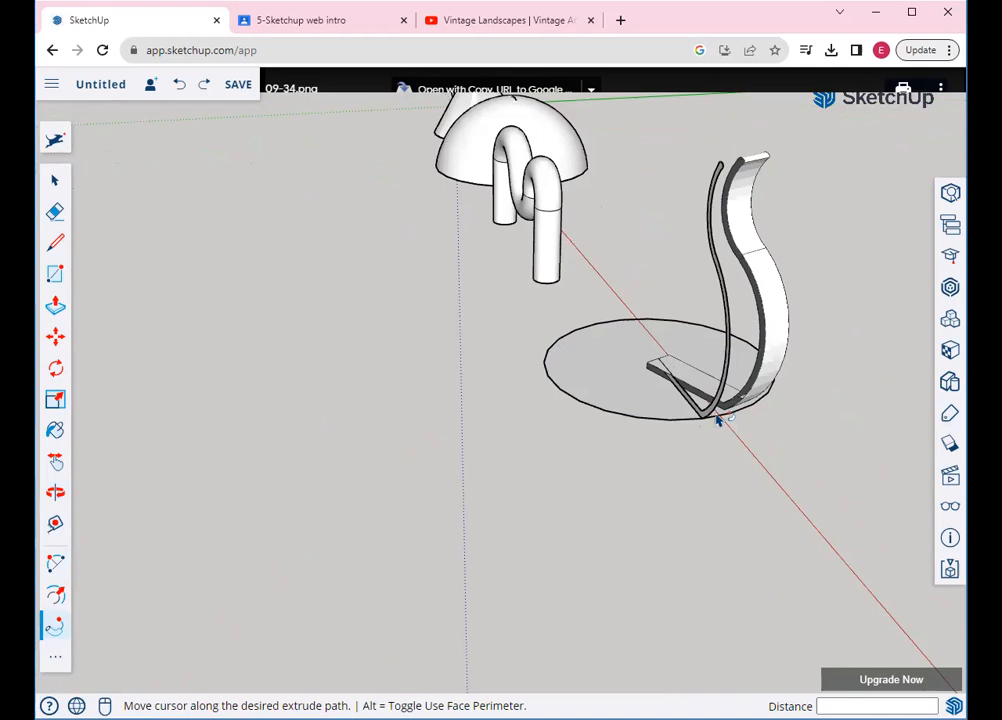
pyautogui.click(711, 433)
pyautogui.hotkey('ctrl', 'z')
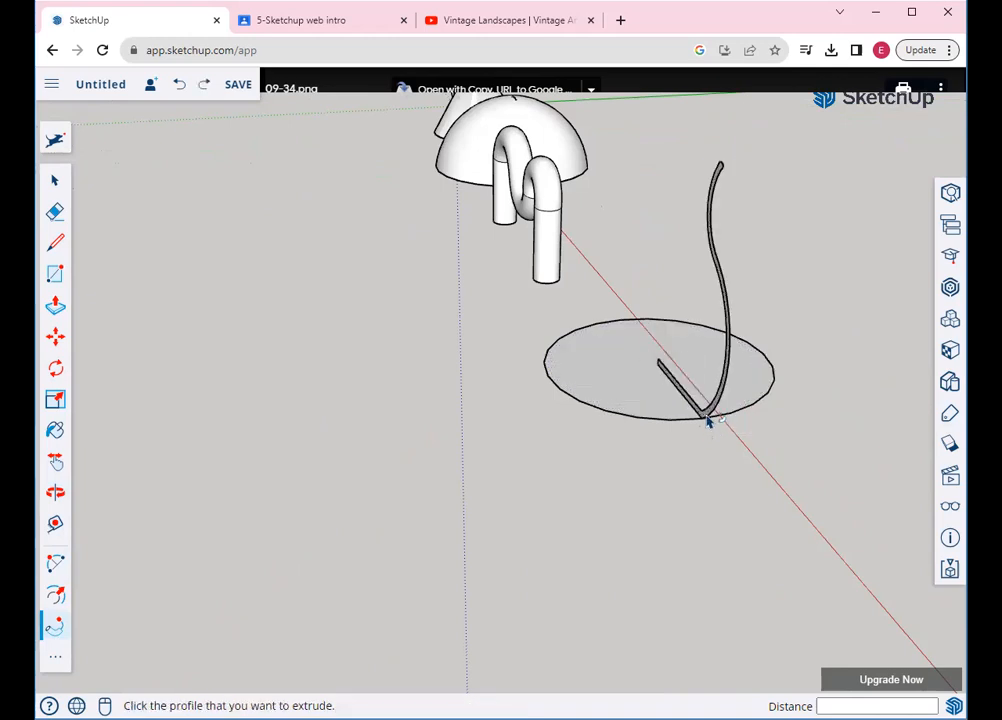
# Try two more Follow Me sweeps of the profile, undoing each one
pyautogui.click(706, 421)
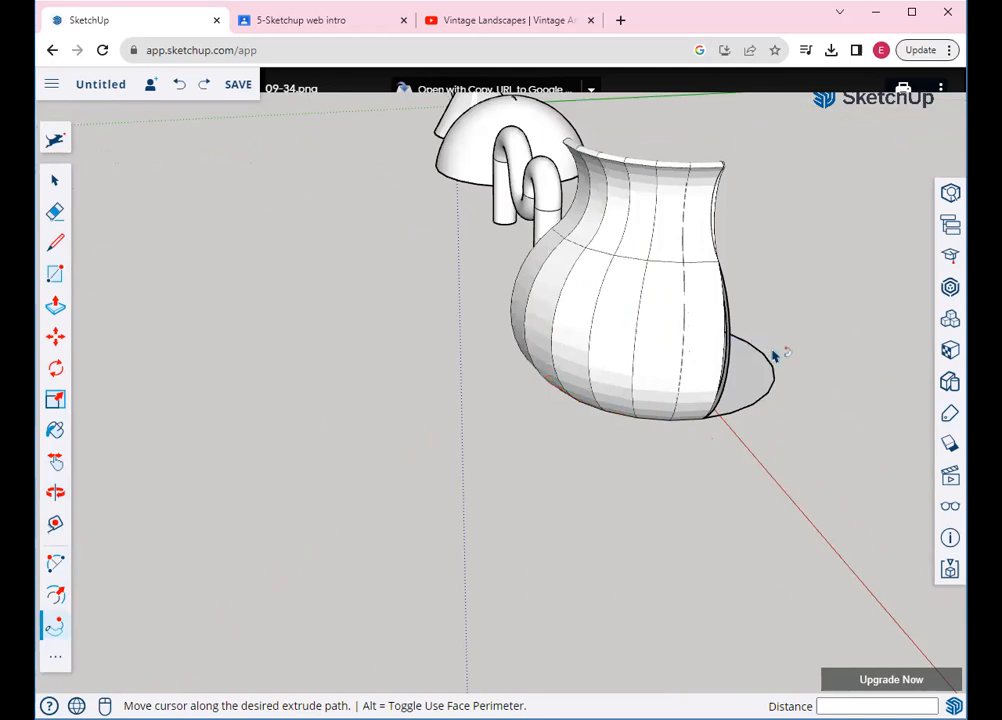
pyautogui.click(752, 457)
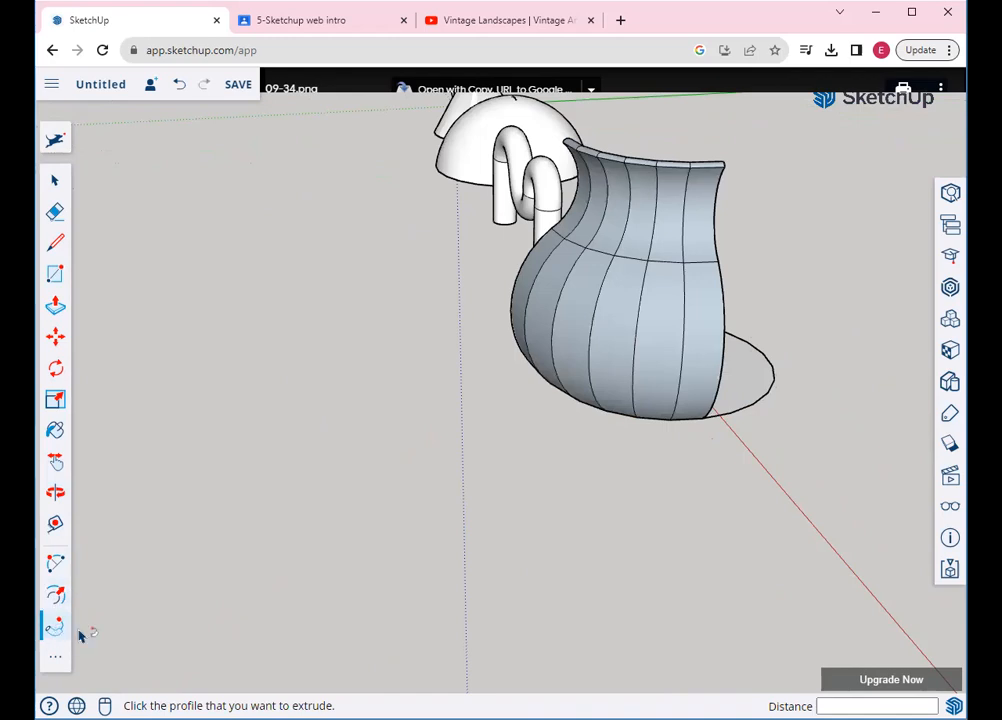
pyautogui.hotkey('ctrl', 'z')
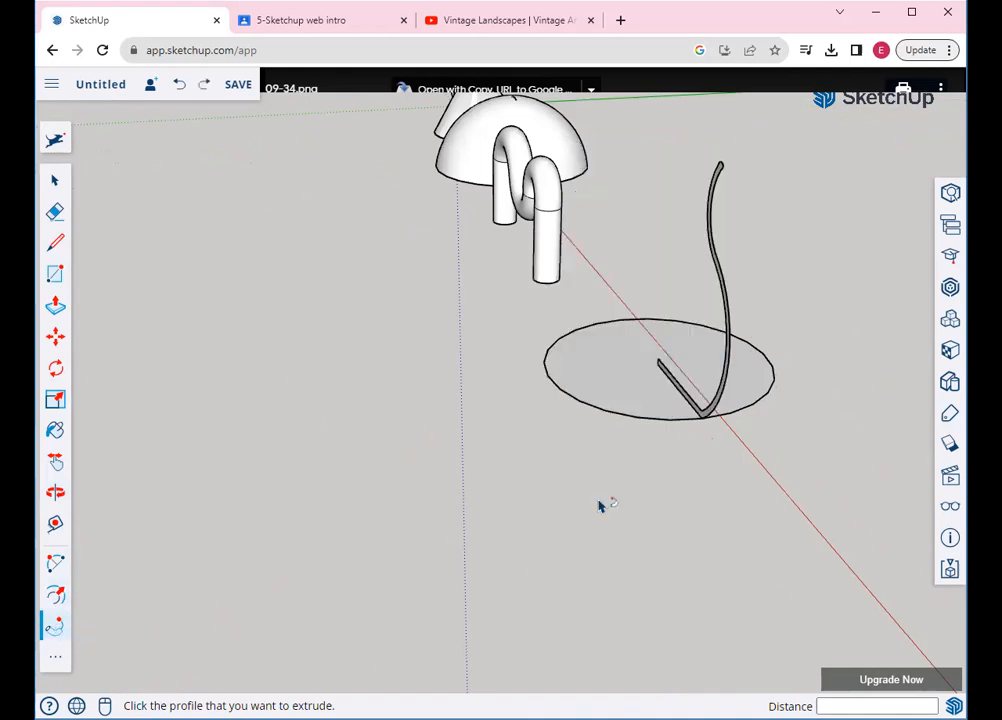
pyautogui.click(713, 422)
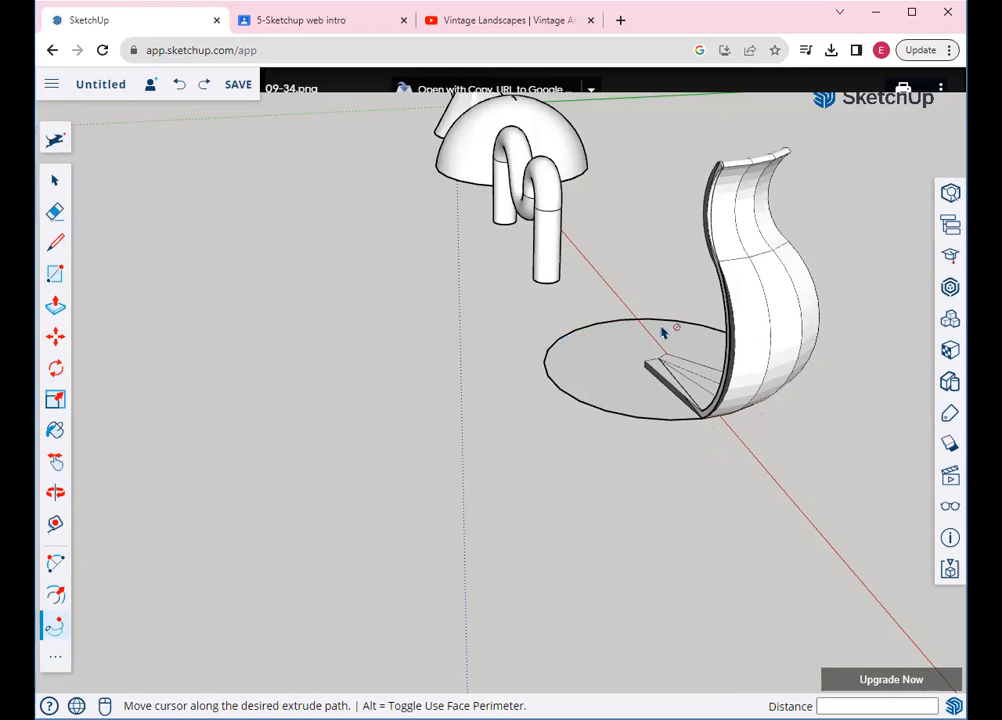
pyautogui.scroll(-3, 690, 357)
pyautogui.click(703, 364)
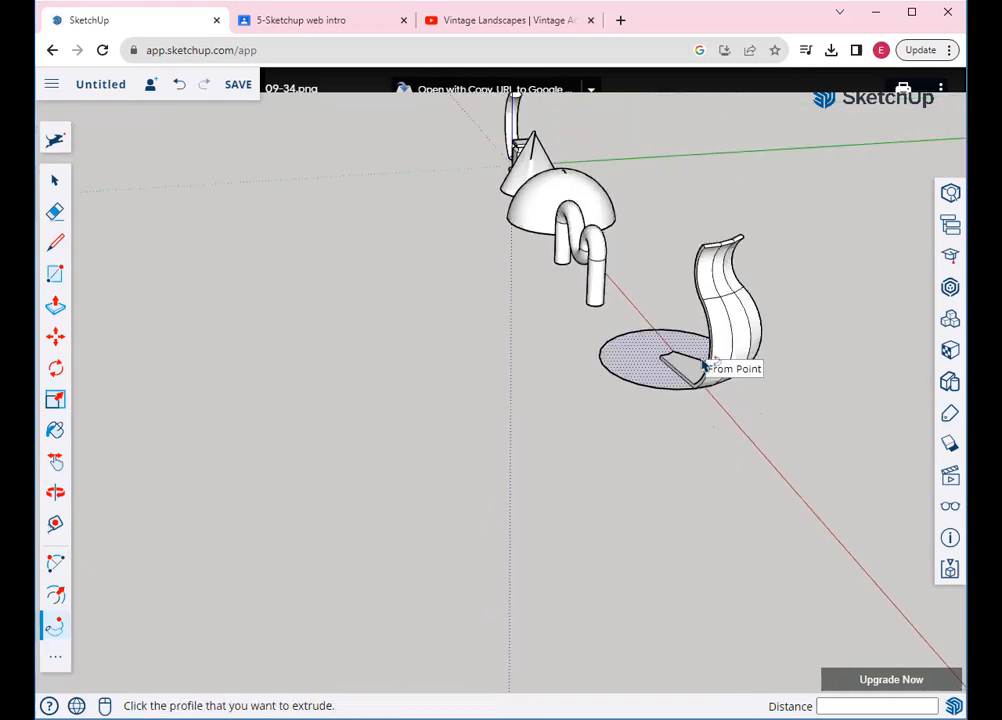
pyautogui.hotkey('ctrl', 'z')
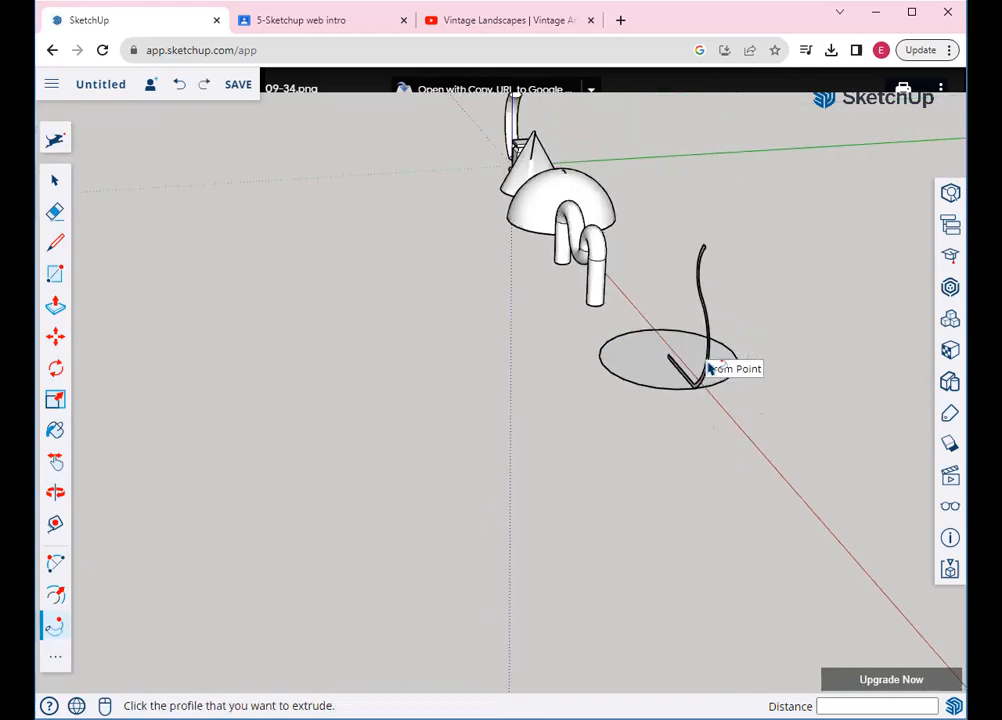
pyautogui.click(53, 490)
pyautogui.moveTo(697, 495); pyautogui.dragTo(628, 526)
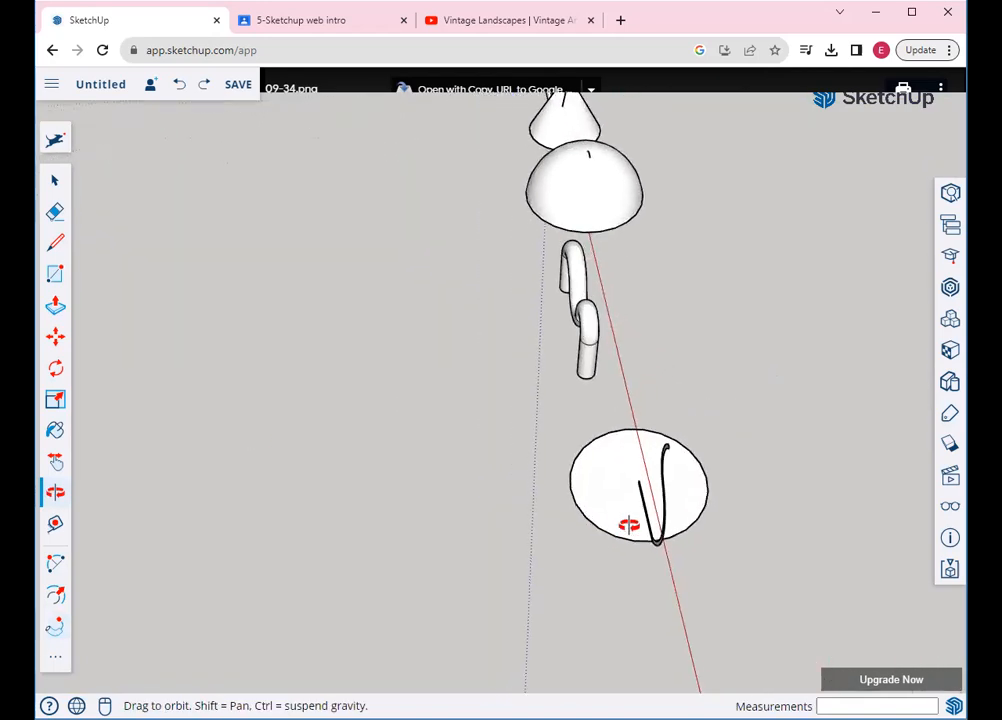
pyautogui.click(55, 626)
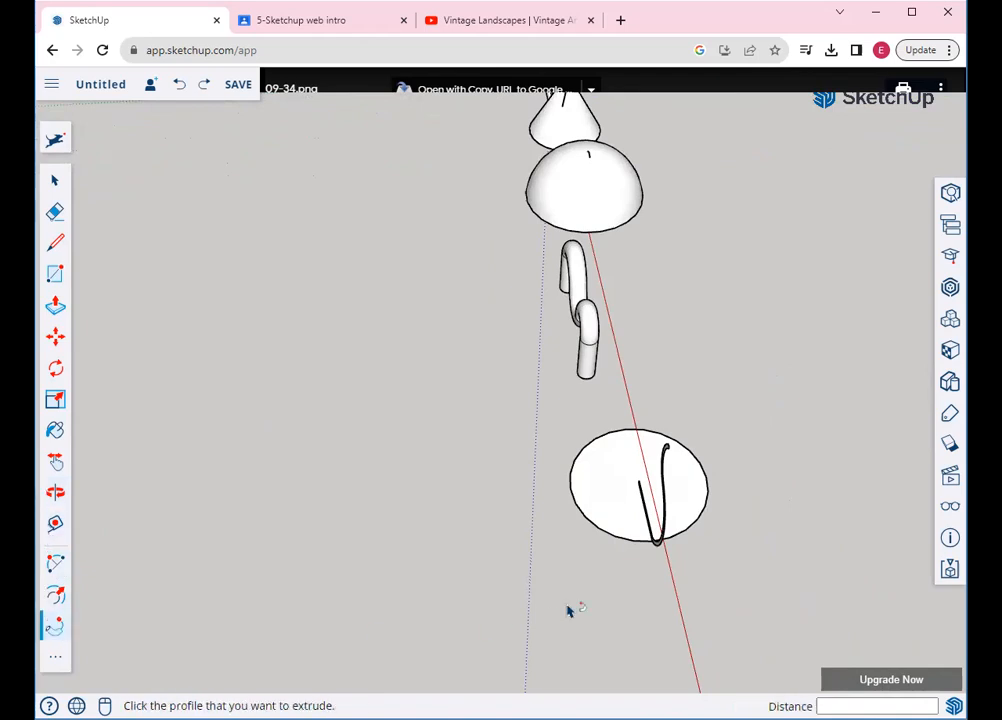
pyautogui.click(658, 549)
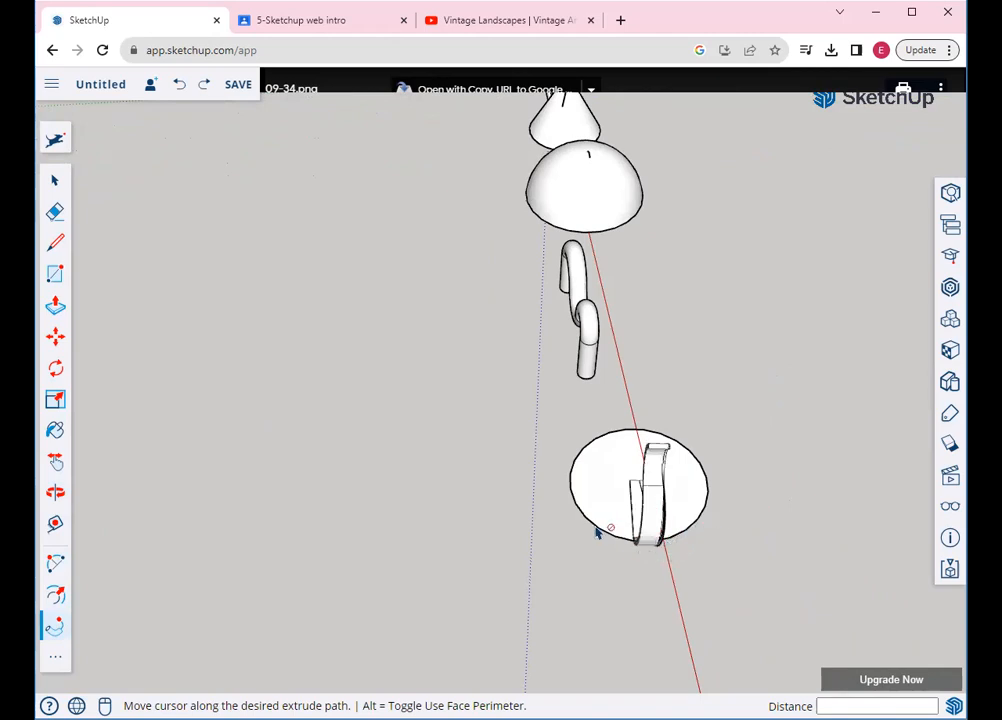
pyautogui.click(744, 545)
pyautogui.hotkey('ctrl', 'z')
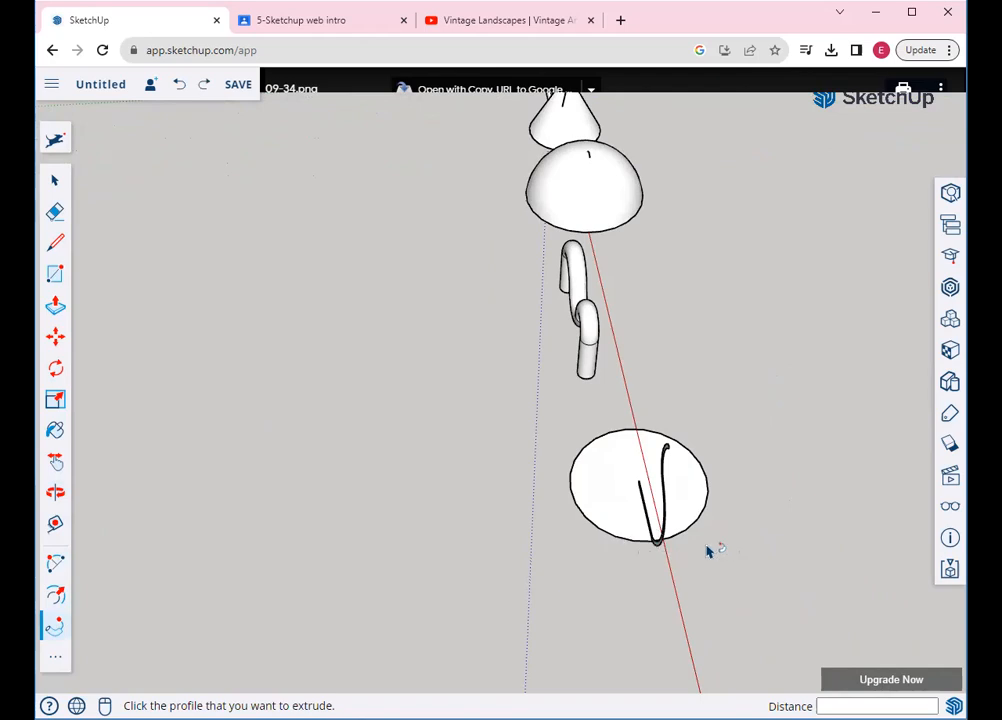
pyautogui.scroll(4, 707, 548)
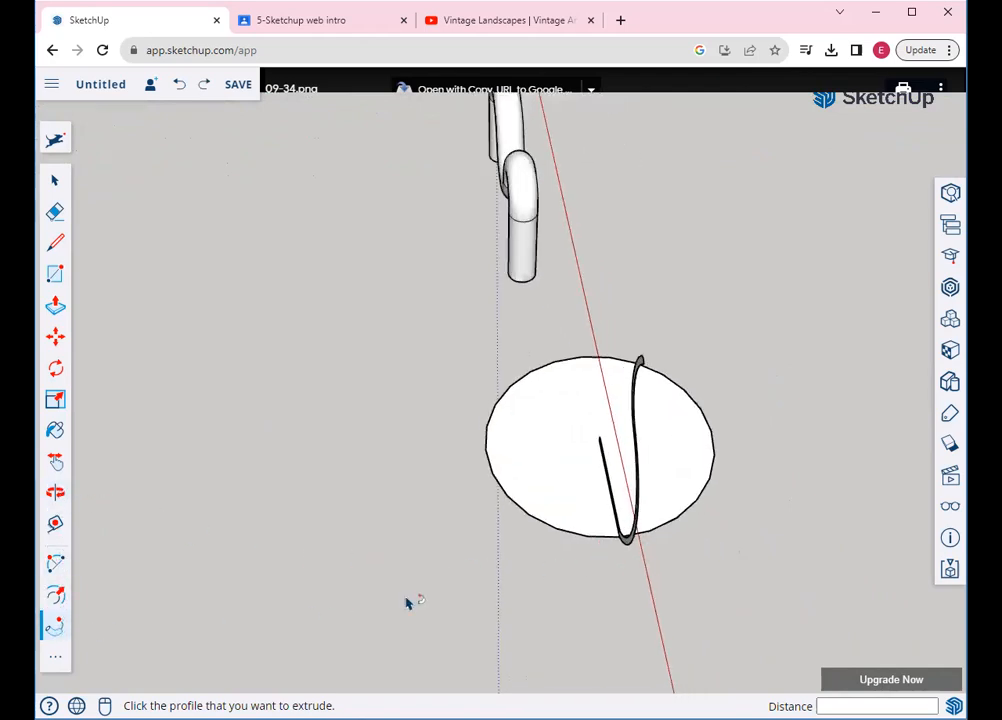
pyautogui.click(629, 541)
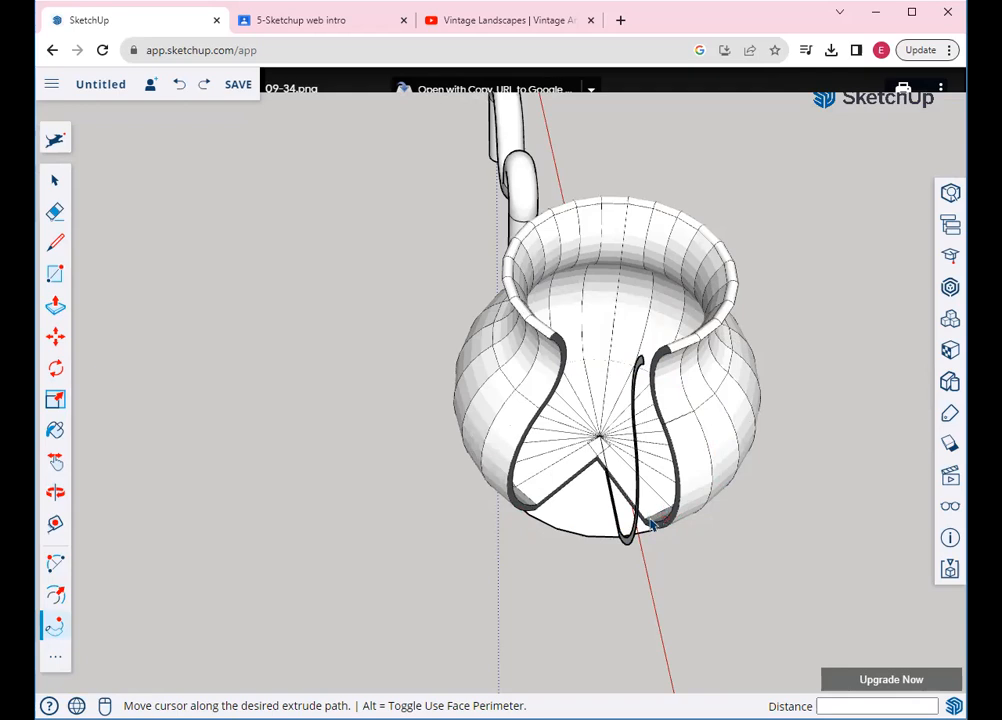
pyautogui.press('Escape')
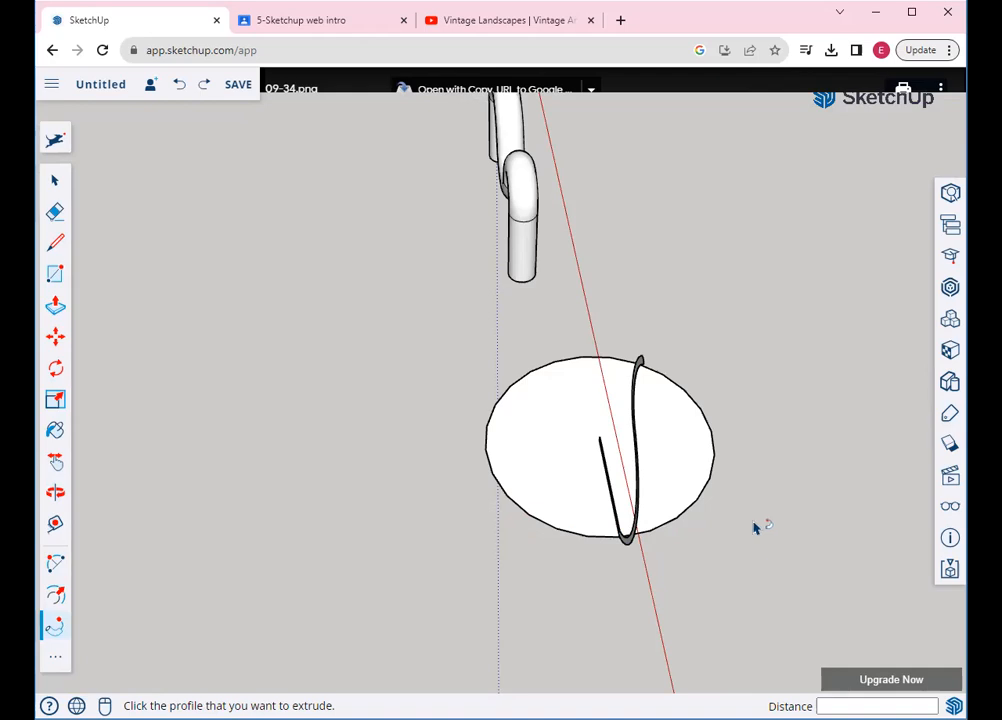
# Tilt the view and Follow Me the profile fully around the circle into a closed vase
pyautogui.click(55, 491)
pyautogui.moveTo(535, 497); pyautogui.dragTo(514, 439)
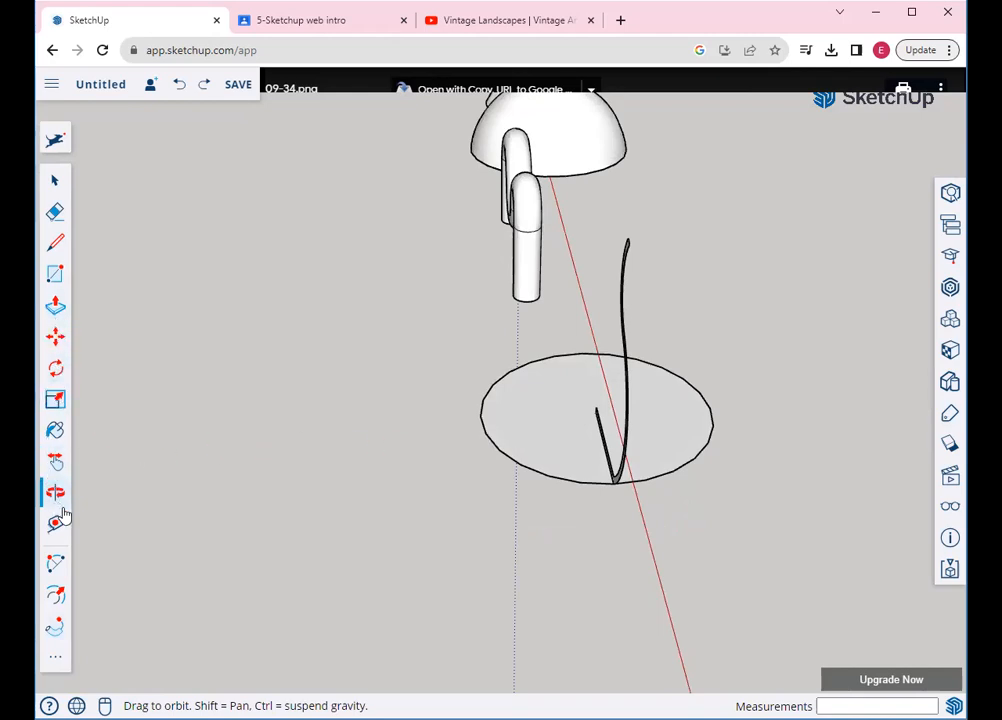
pyautogui.click(55, 627)
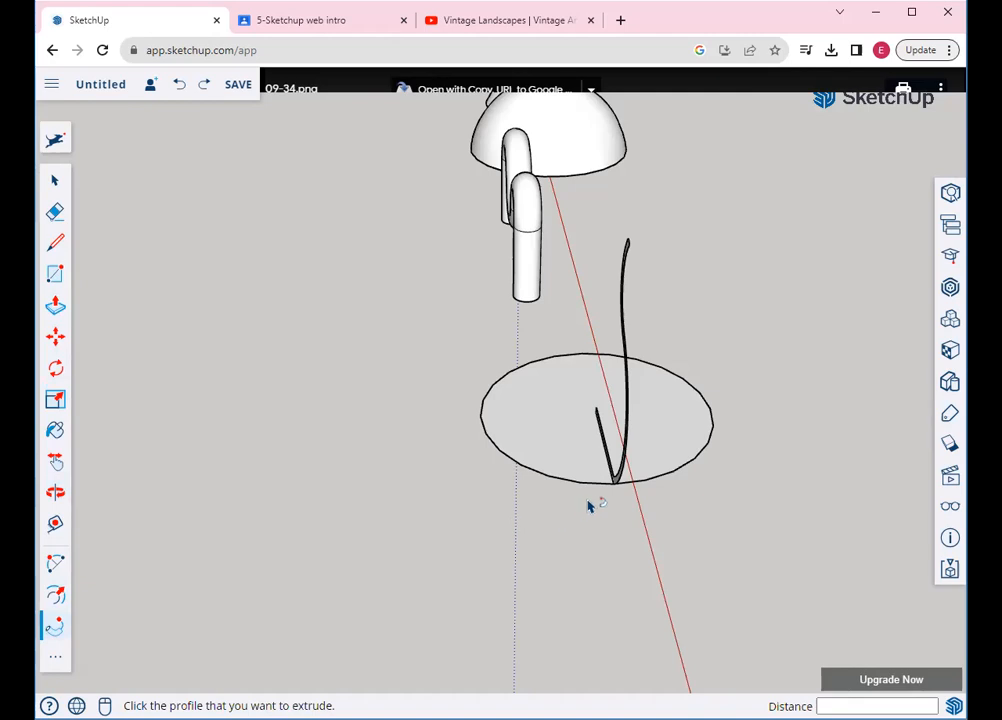
pyautogui.click(617, 487)
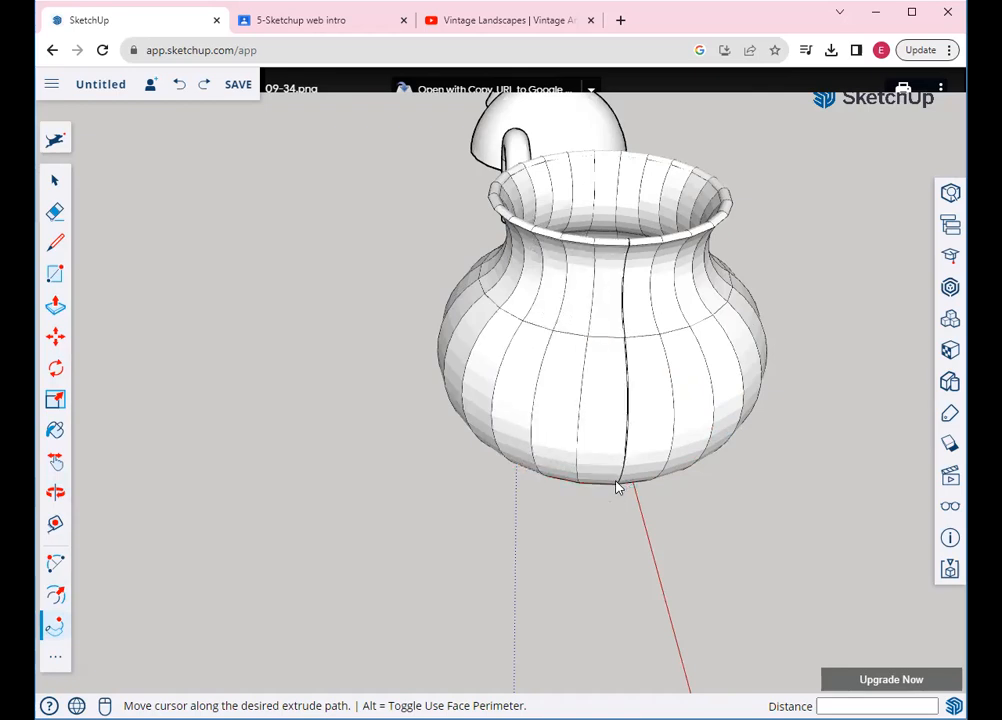
pyautogui.click(617, 487)
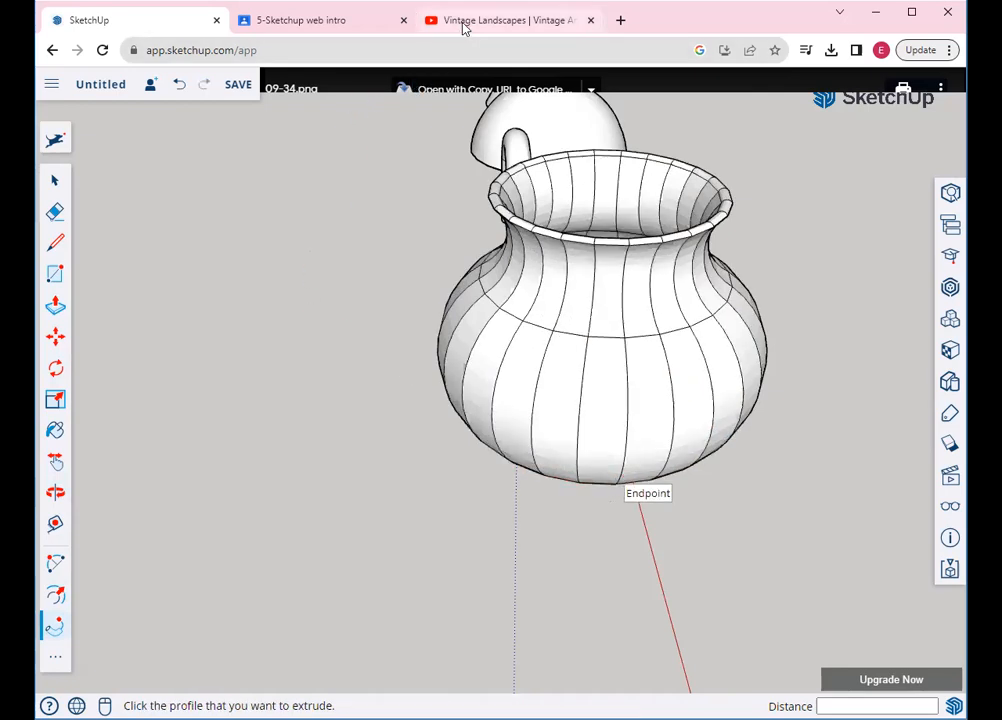